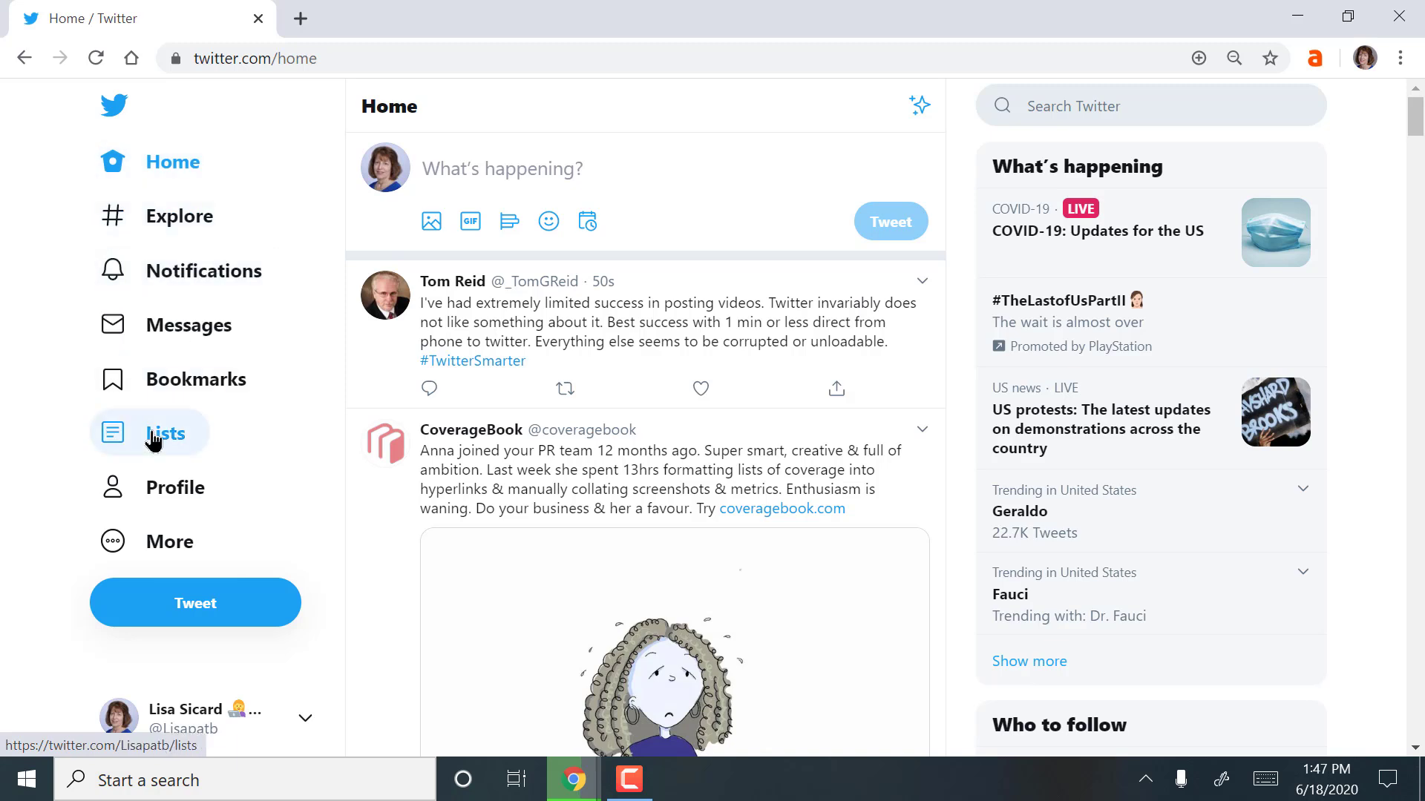
# Step: Go to the Notifications page to see recent likes and retweets
pyautogui.click(218, 254)
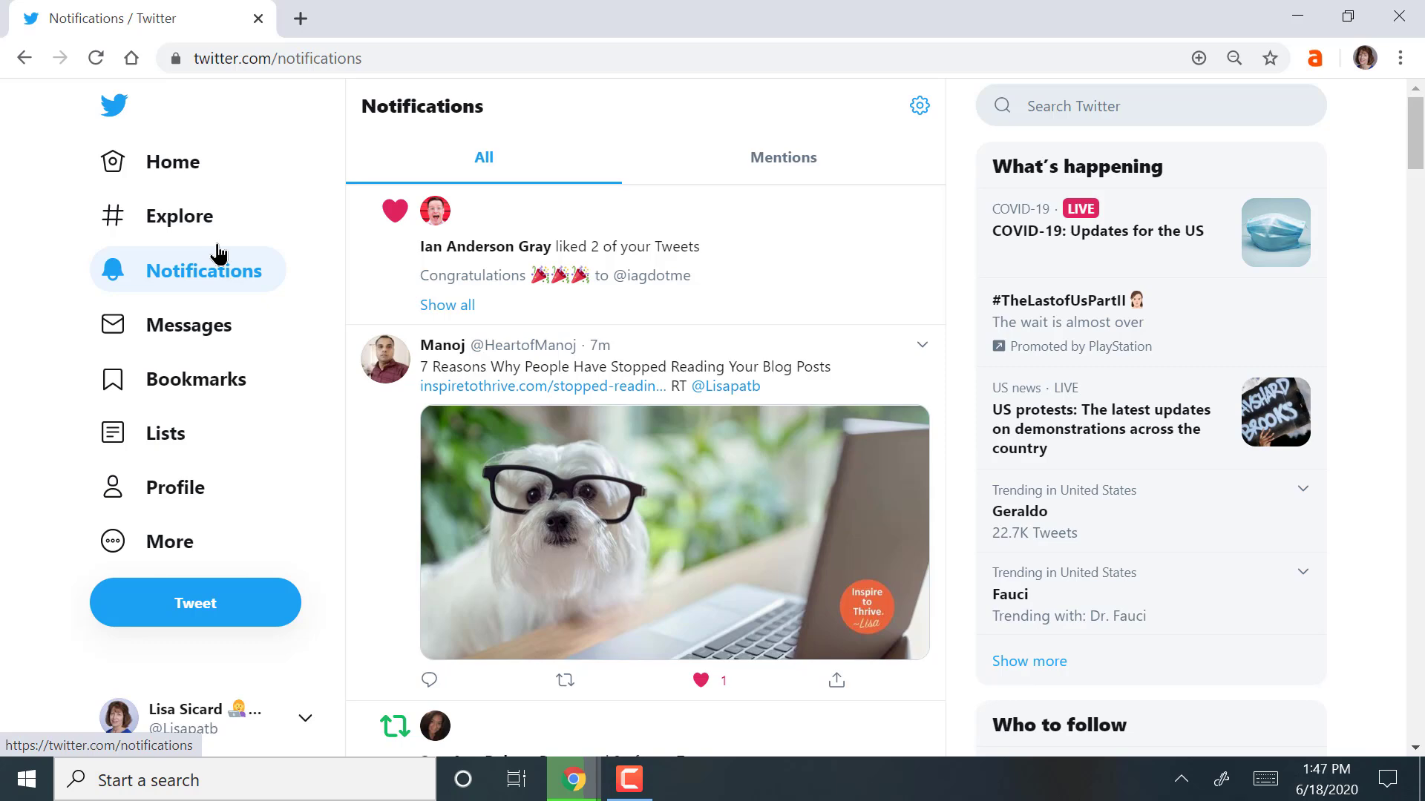
# Step: Start a reply to the blog-posts tweet thanking its author by name
pyautogui.scroll(-3, 218, 254)
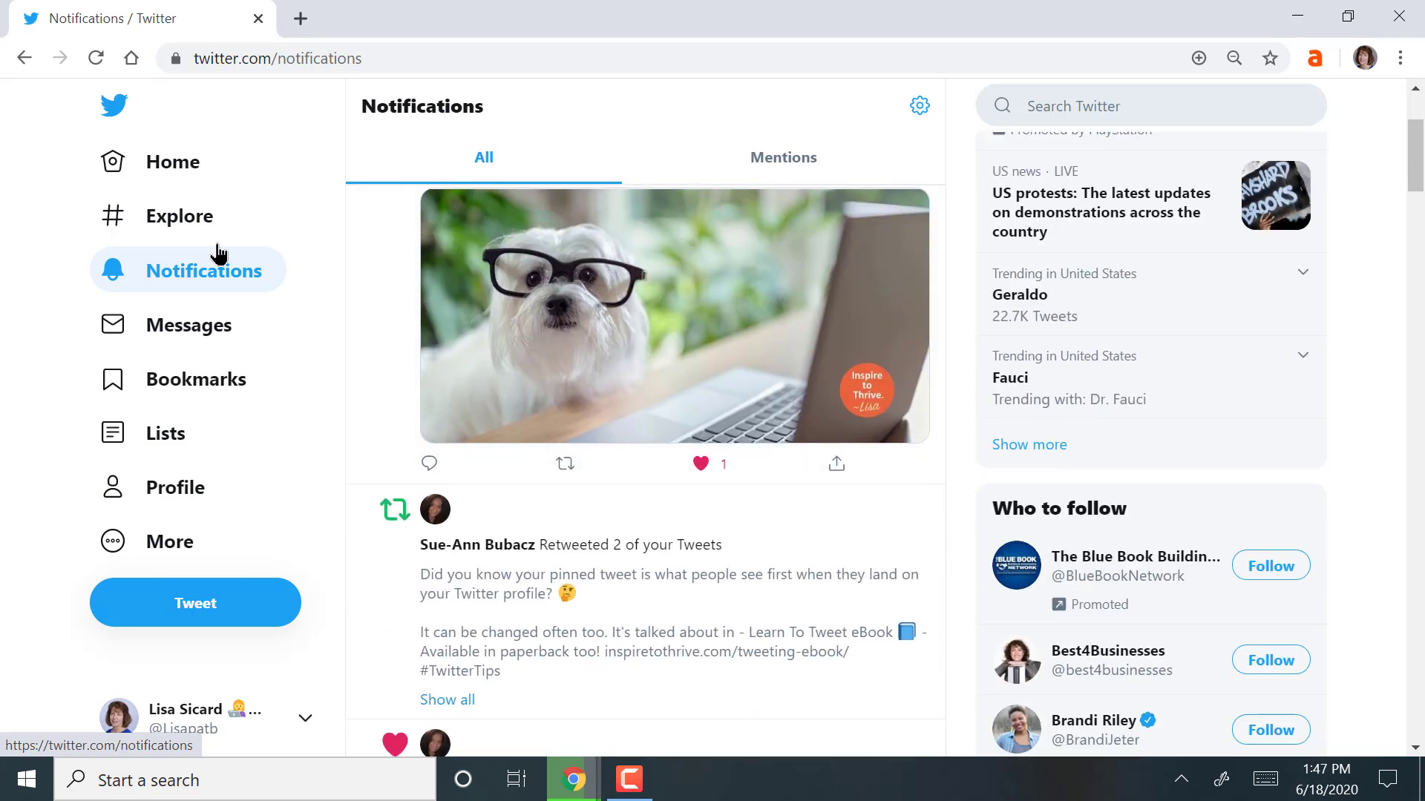
pyautogui.scroll(1, 218, 254)
pyautogui.press('r')
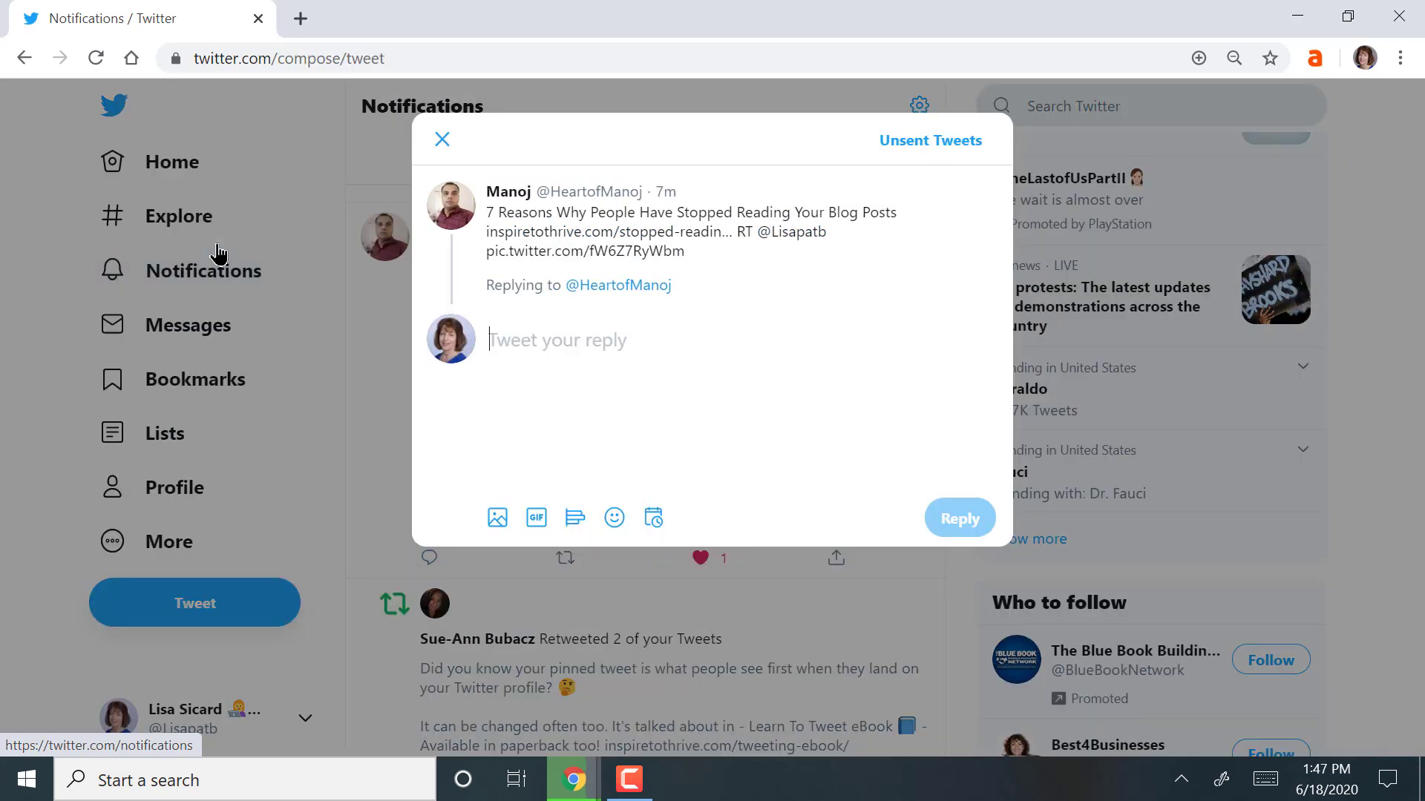
pyautogui.write('Thank you Ma')
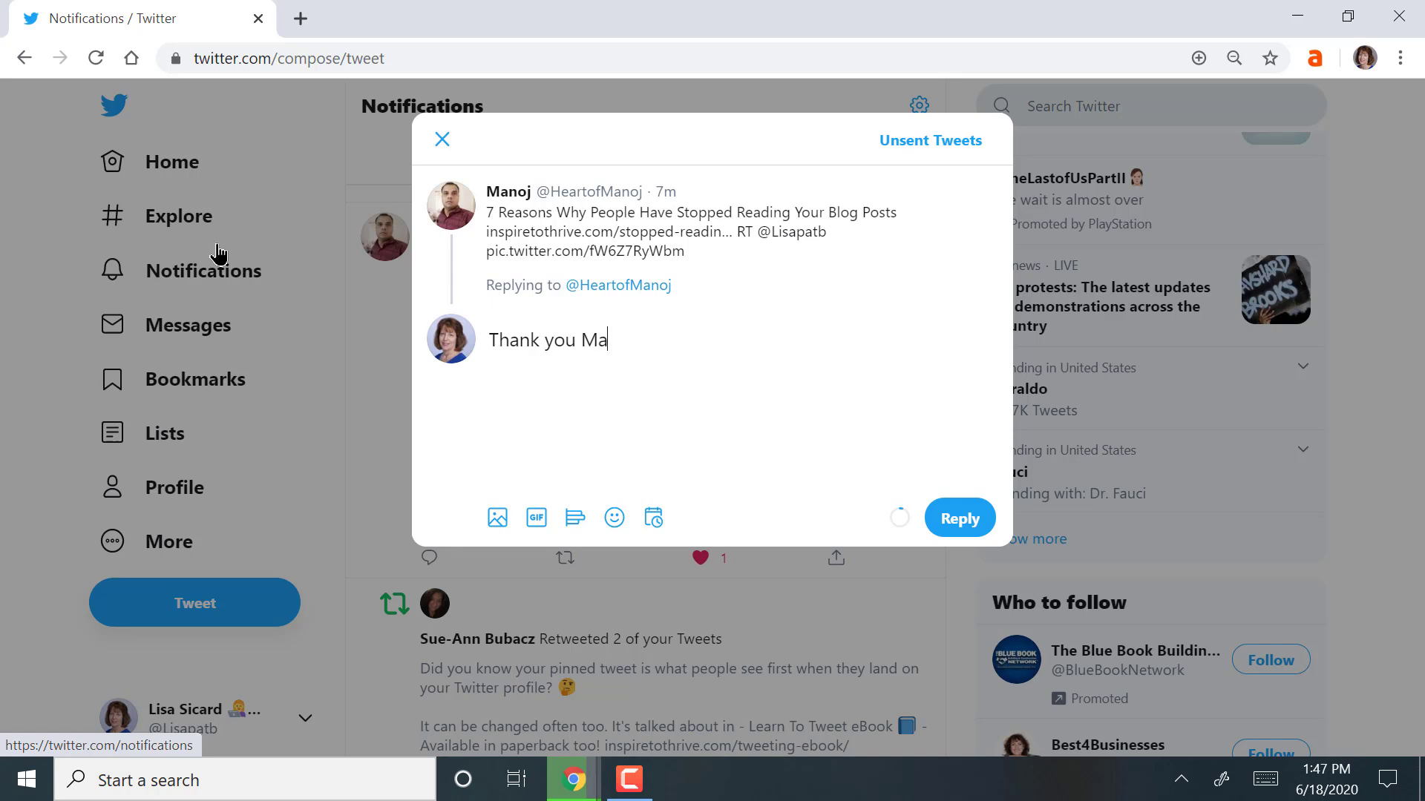
pyautogui.write('noj!')
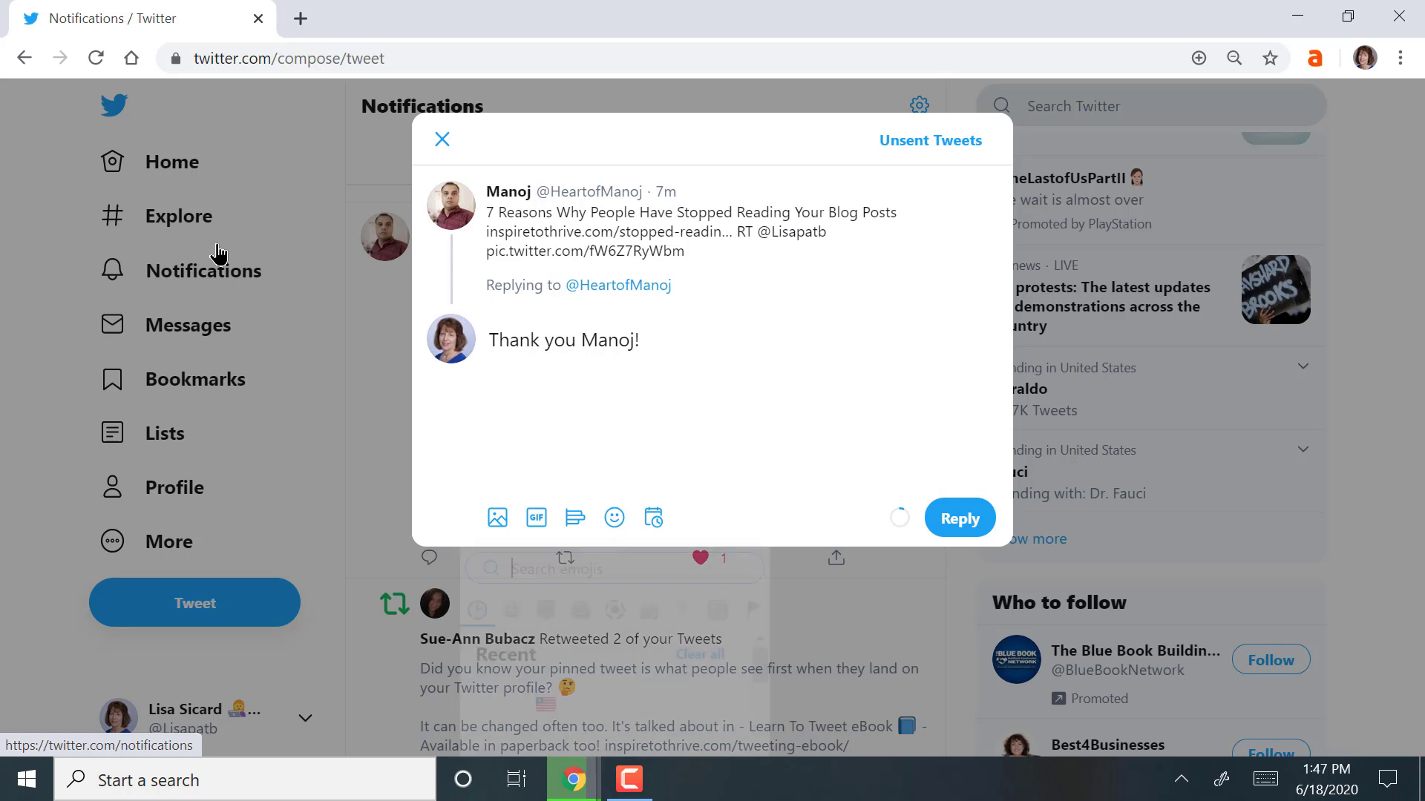
# Step: Add woman-technologist and thumbs-up emoji, then 'Hope your day is going well.'
pyautogui.press('Return')
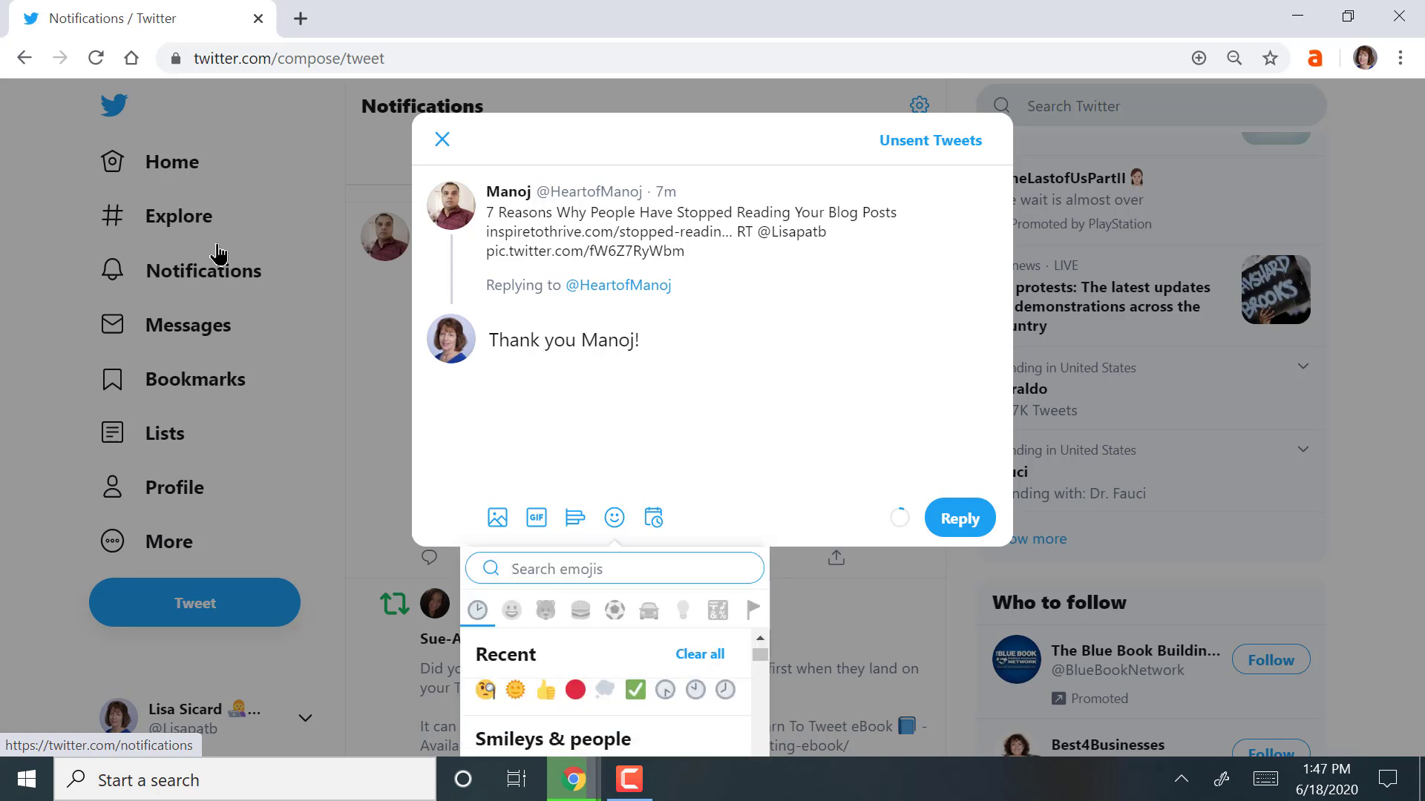
pyautogui.press('Right')
pyautogui.press('Return')
pyautogui.press('Down')
pyautogui.press('Right')
pyautogui.press('Right')
pyautogui.press('Return')
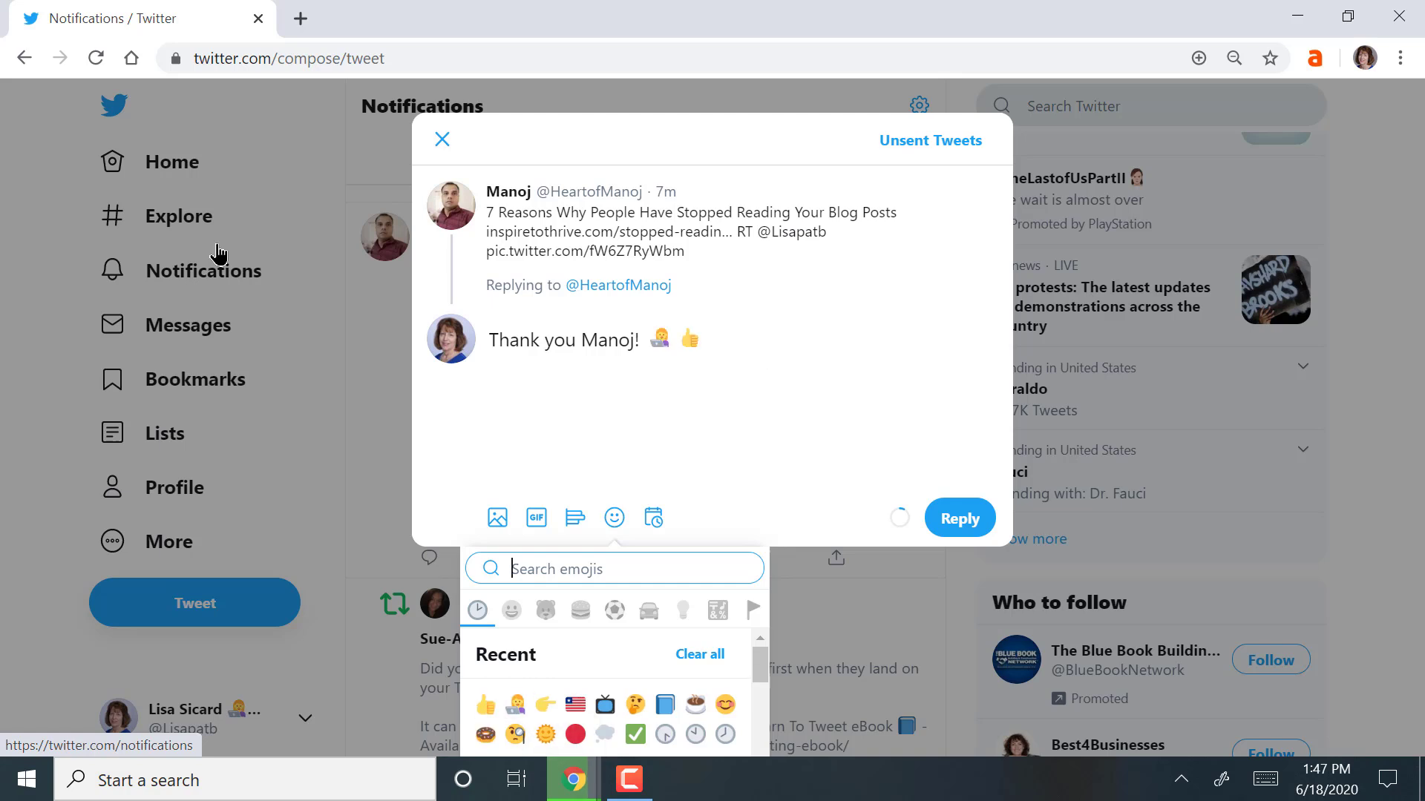
pyautogui.press('Escape')
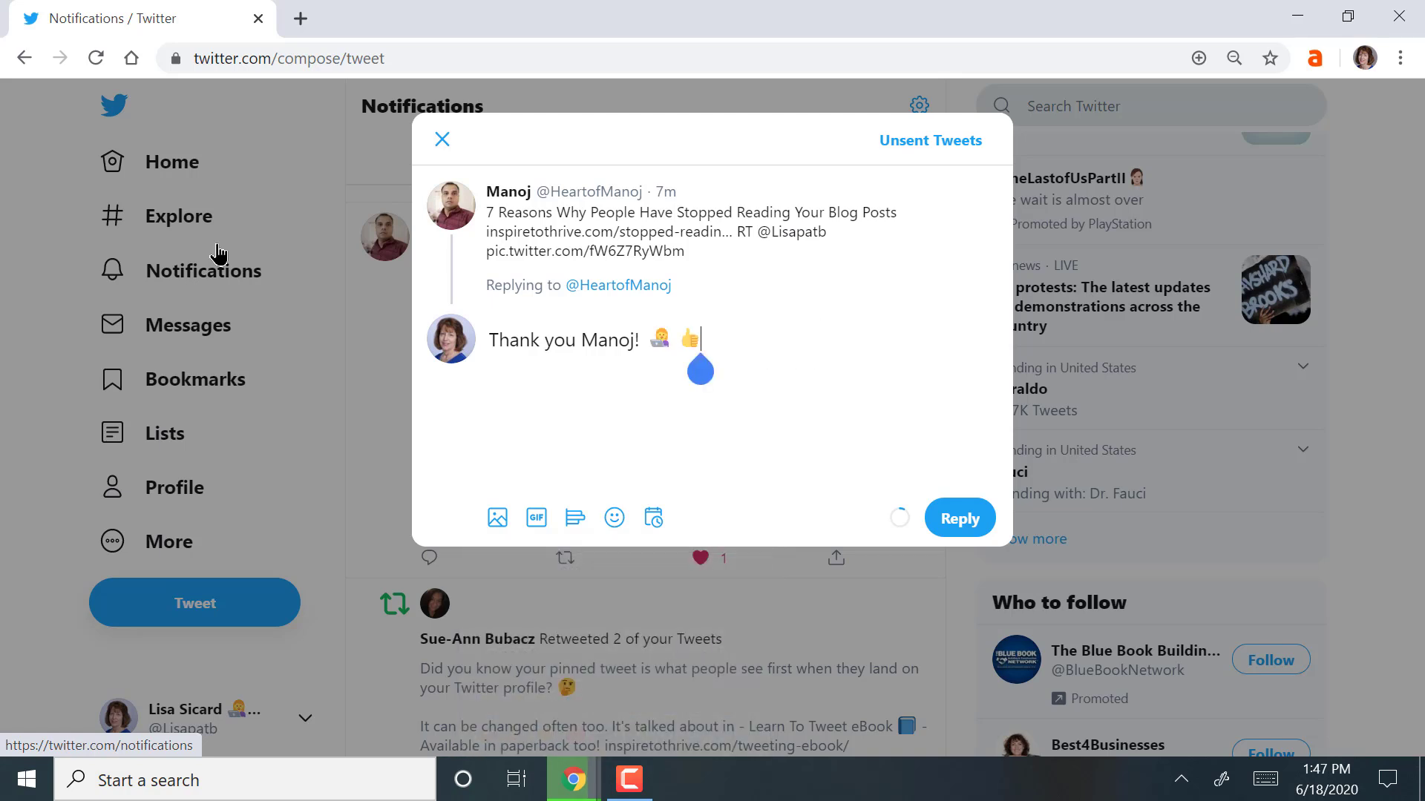
pyautogui.write('Hope your day is going well.')
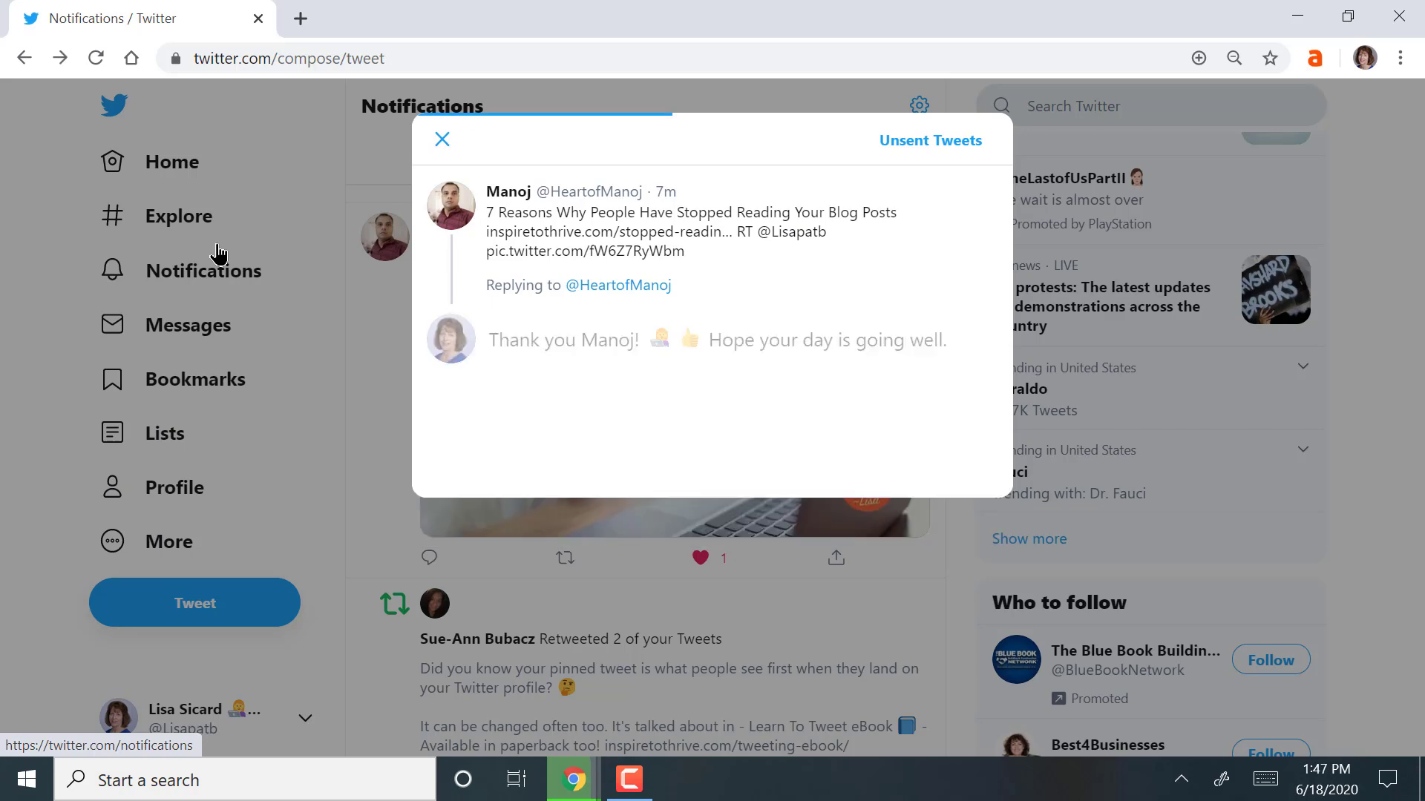
# Step: Type the reply 'You are most welcome - enjoy the rest of your day.'
pyautogui.scroll(-15, 219, 255)
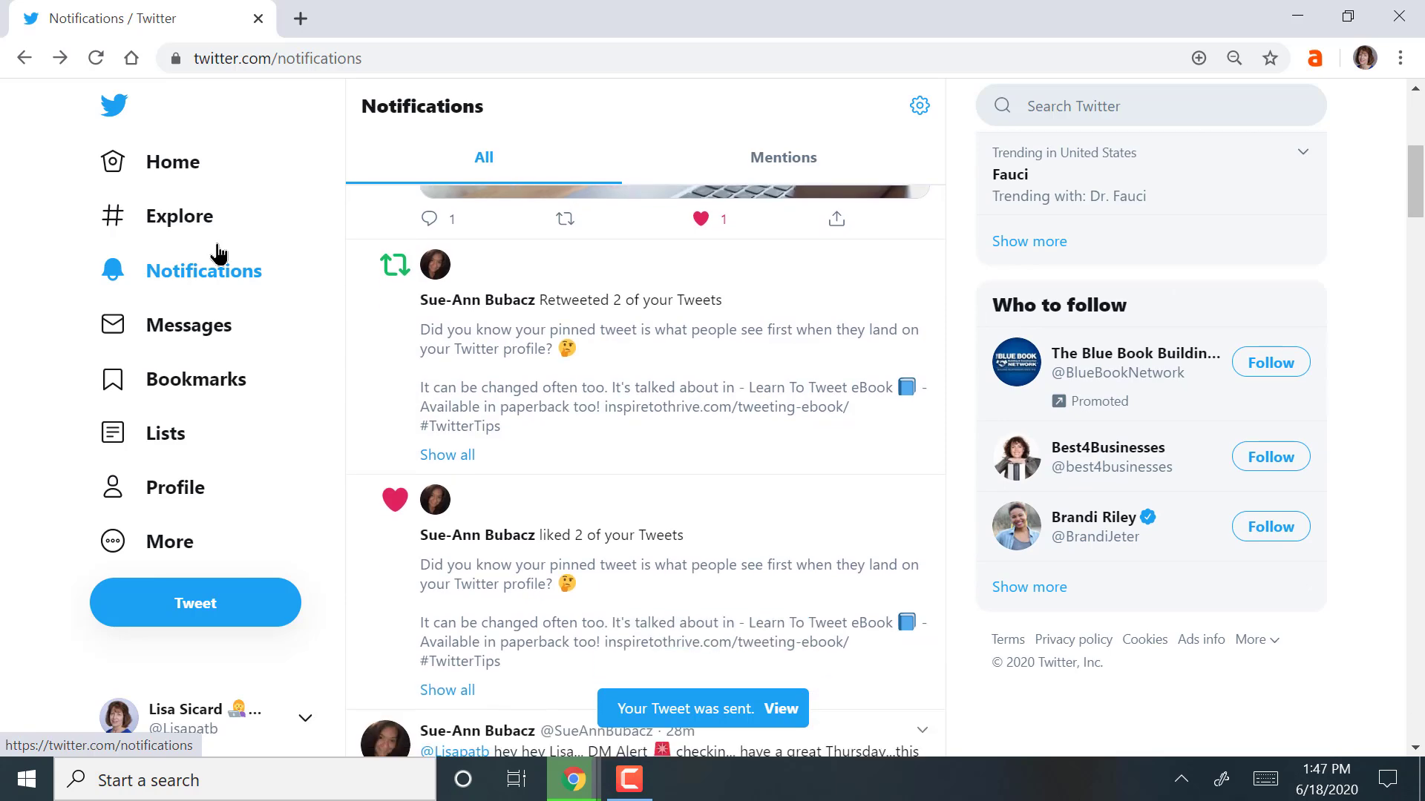
pyautogui.scroll(1, 219, 254)
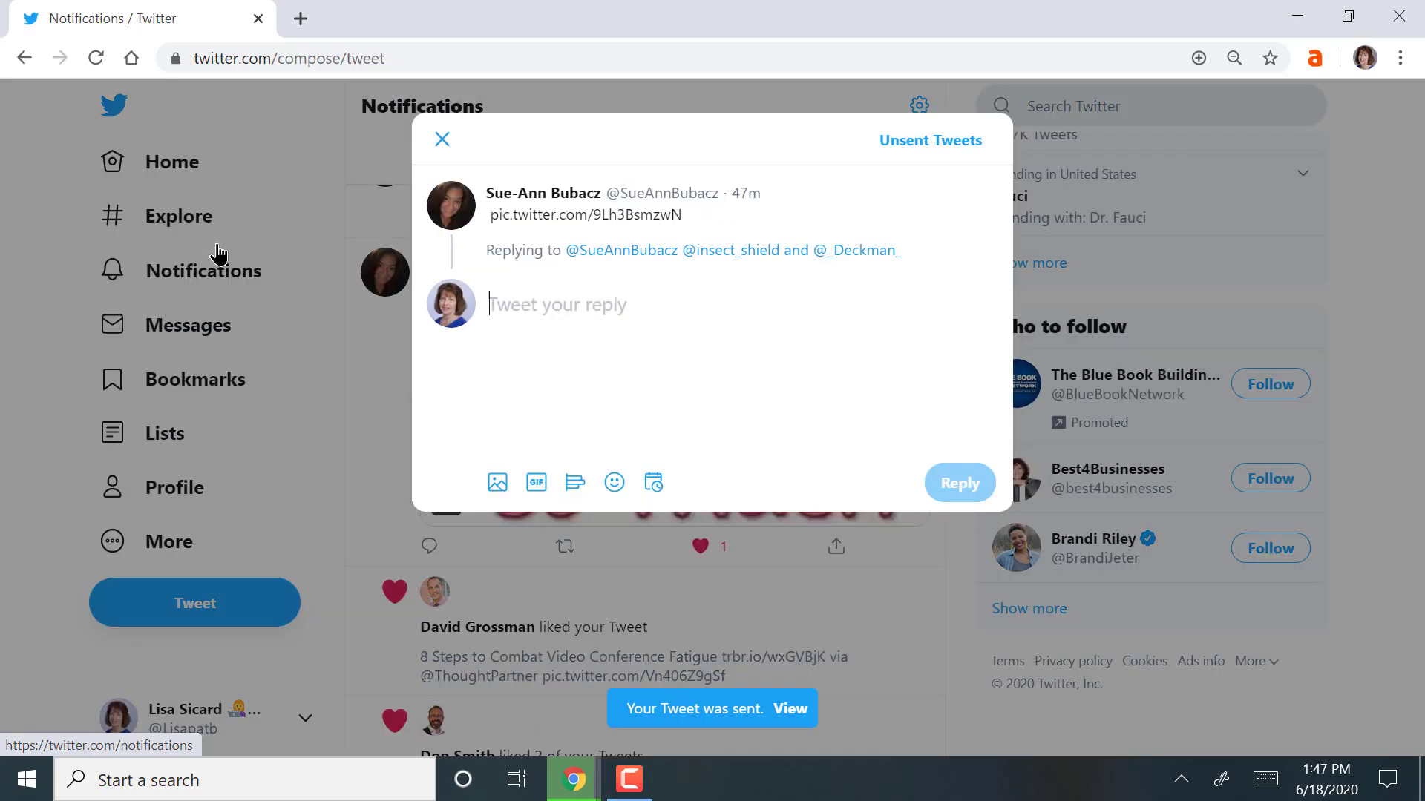
pyautogui.write('You are most welcome')
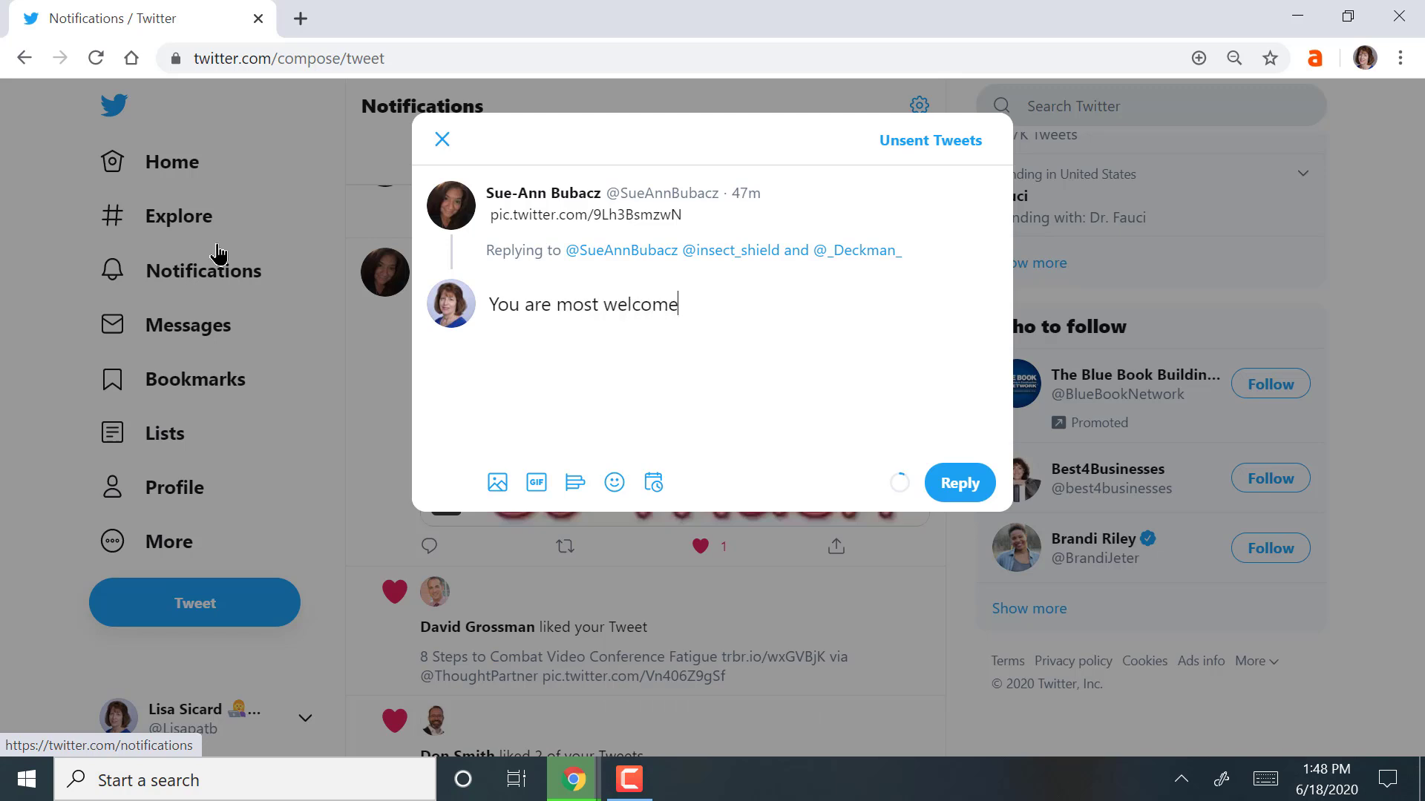
pyautogui.write(' - enjoy the rest of your day.')
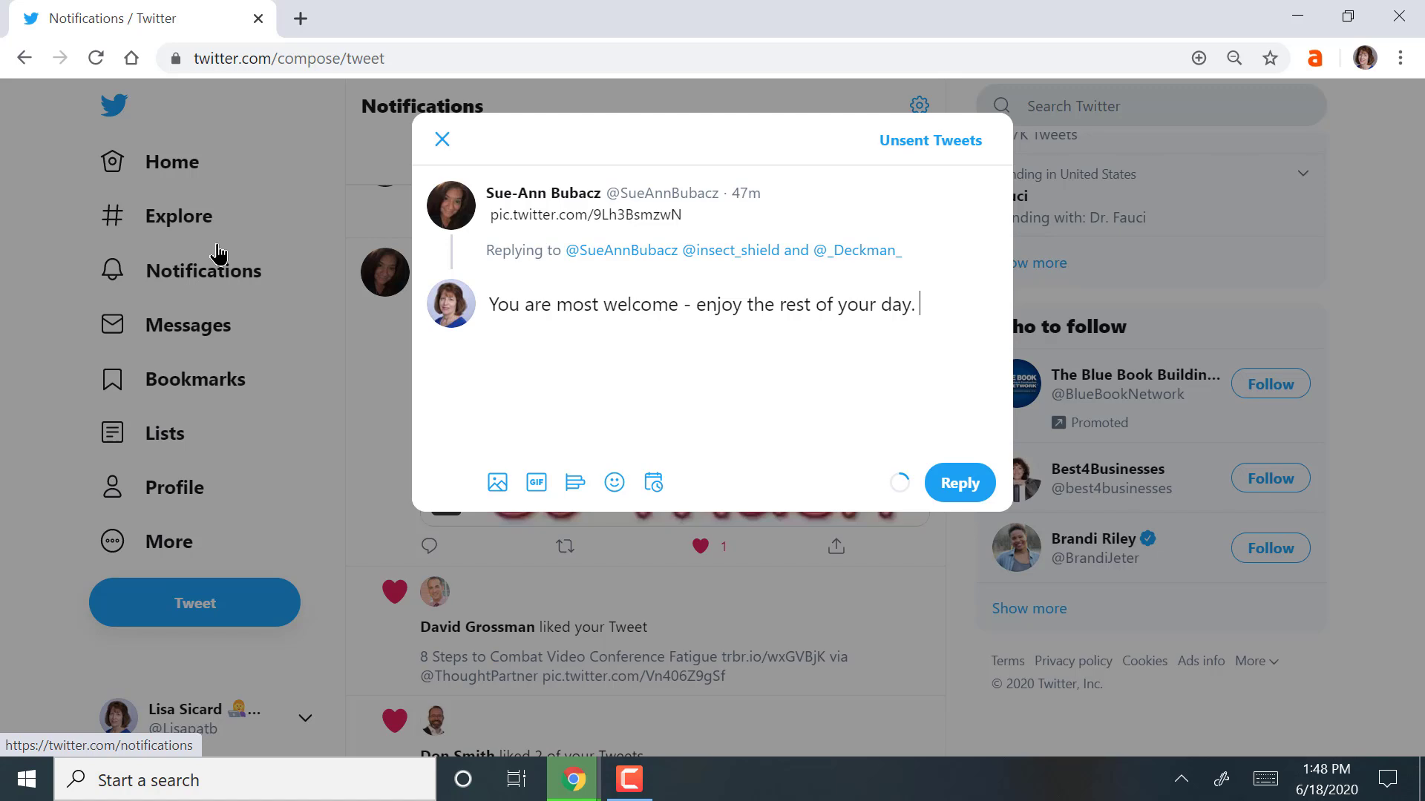
# Step: Search GIFs for 'sunshine' and attach the Love & Sunshine GIF
pyautogui.press('Tab')
pyautogui.press('Tab')
pyautogui.press('Return')
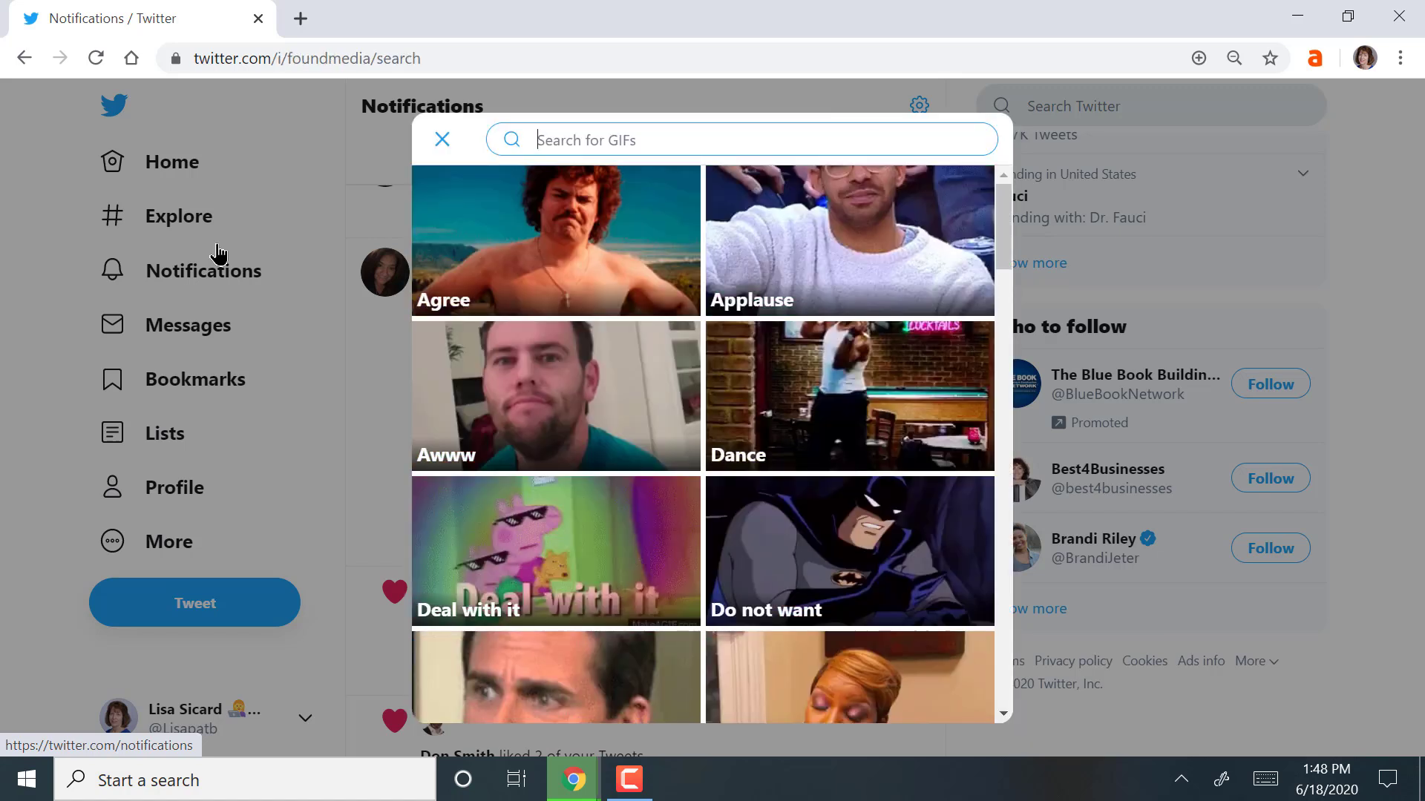
pyautogui.write('sunshine')
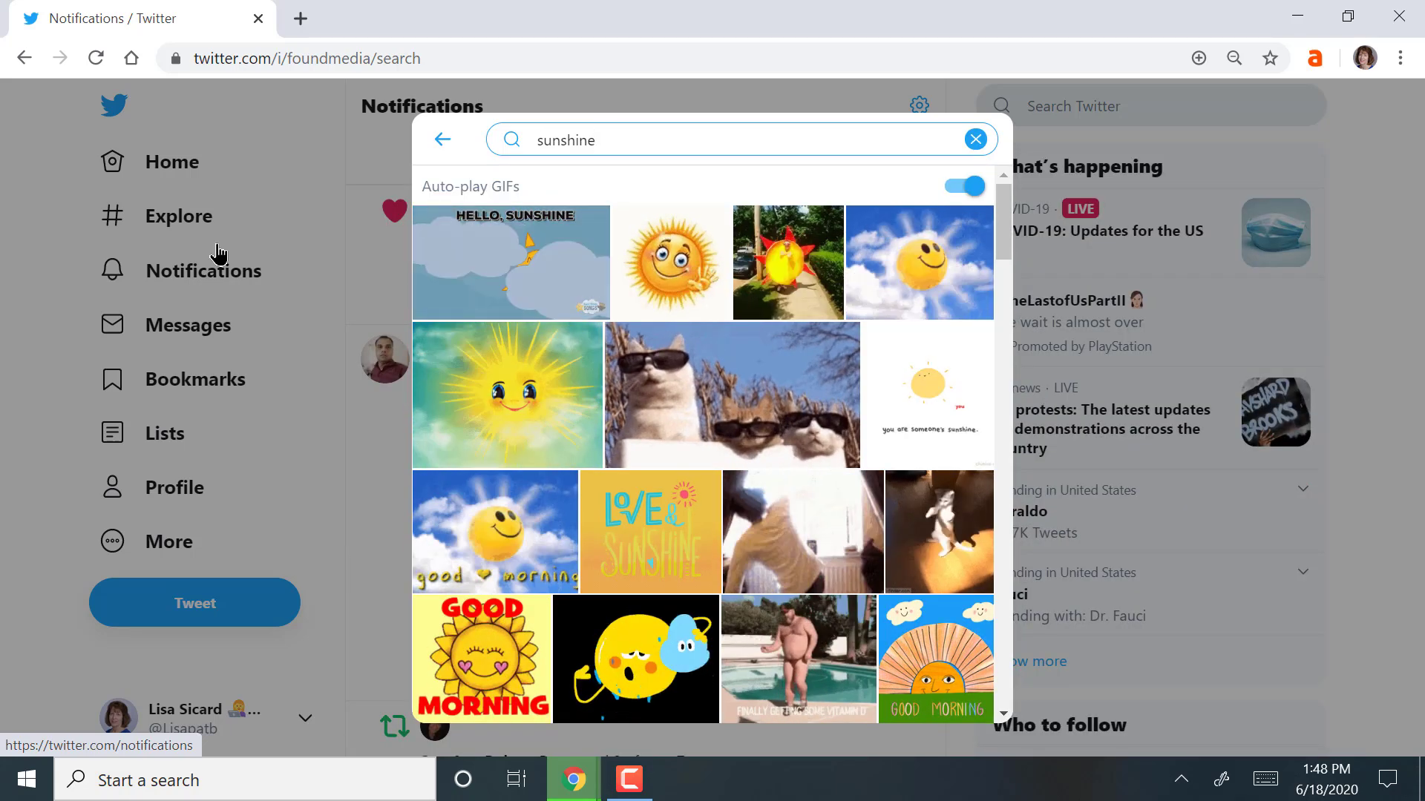
pyautogui.press('Escape')
pyautogui.press('Return')
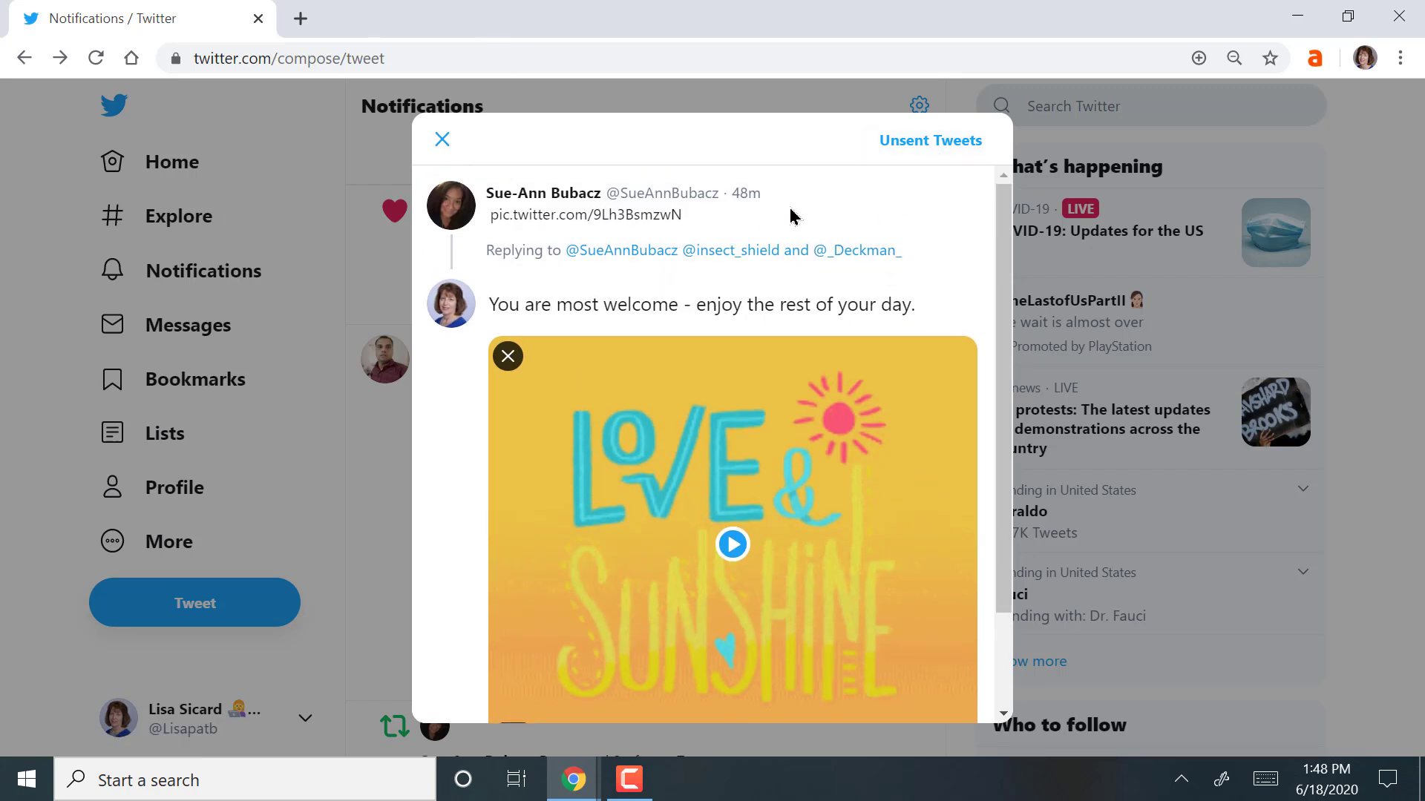
# Step: Address the reply only to the original poster
pyautogui.click(846, 250)
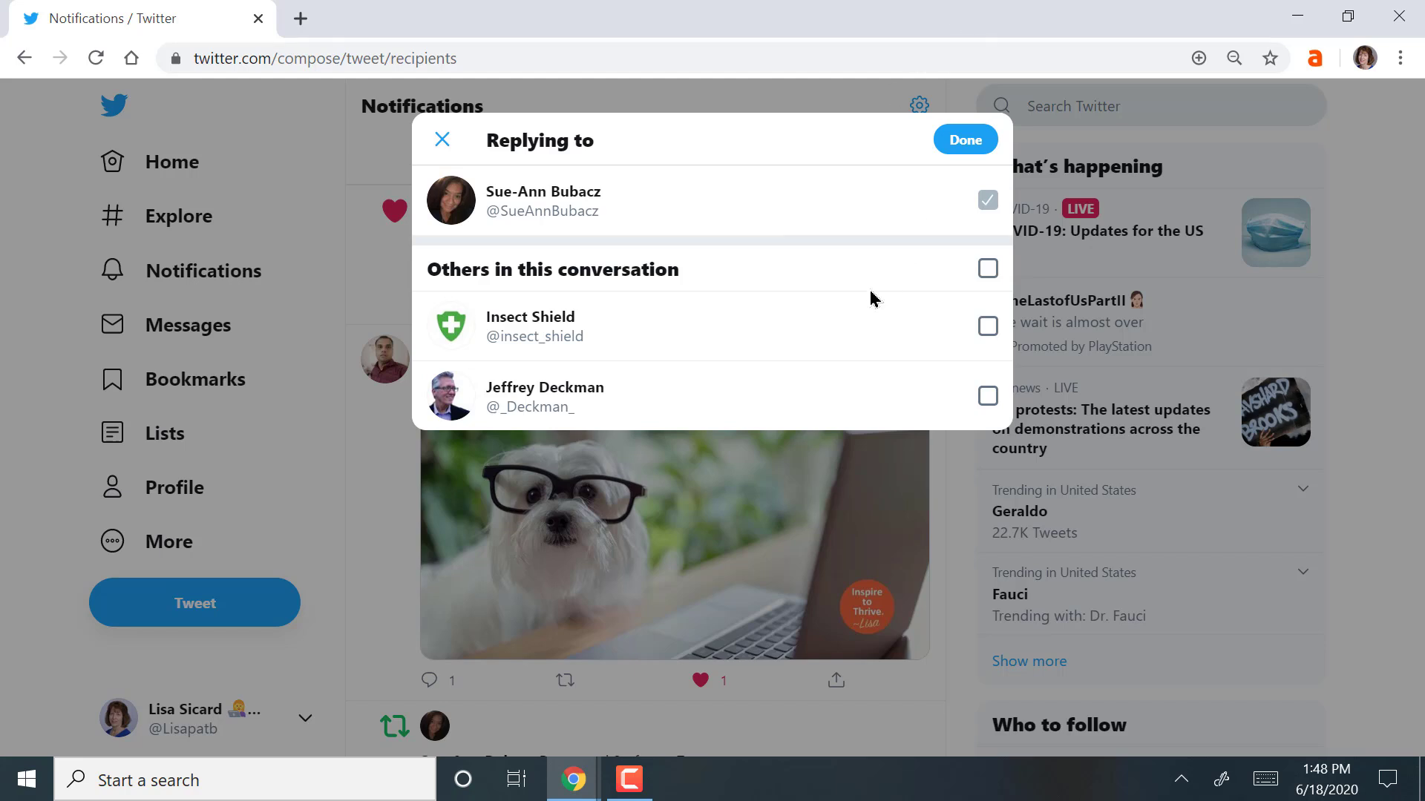
pyautogui.press('Escape')
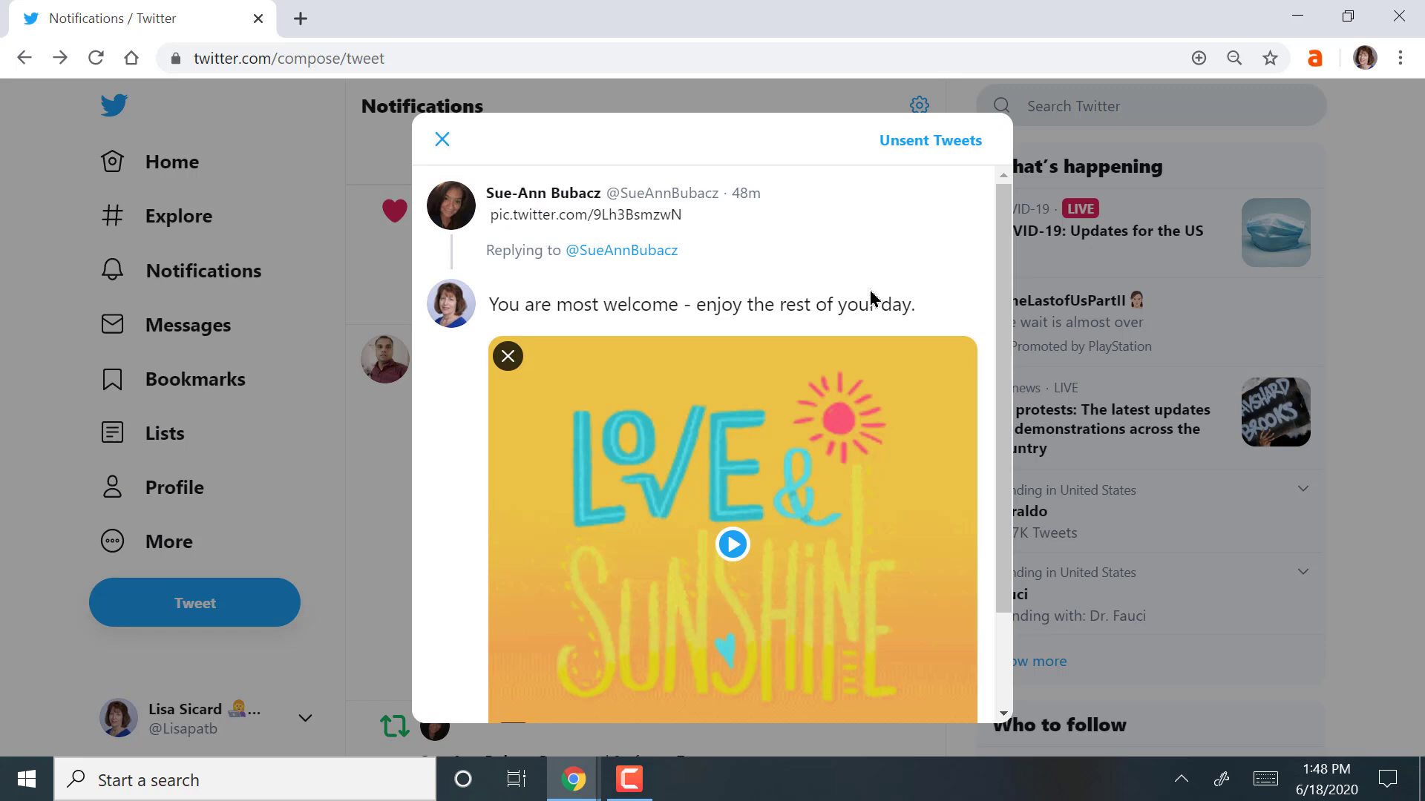
pyautogui.scroll(-2, 872, 297)
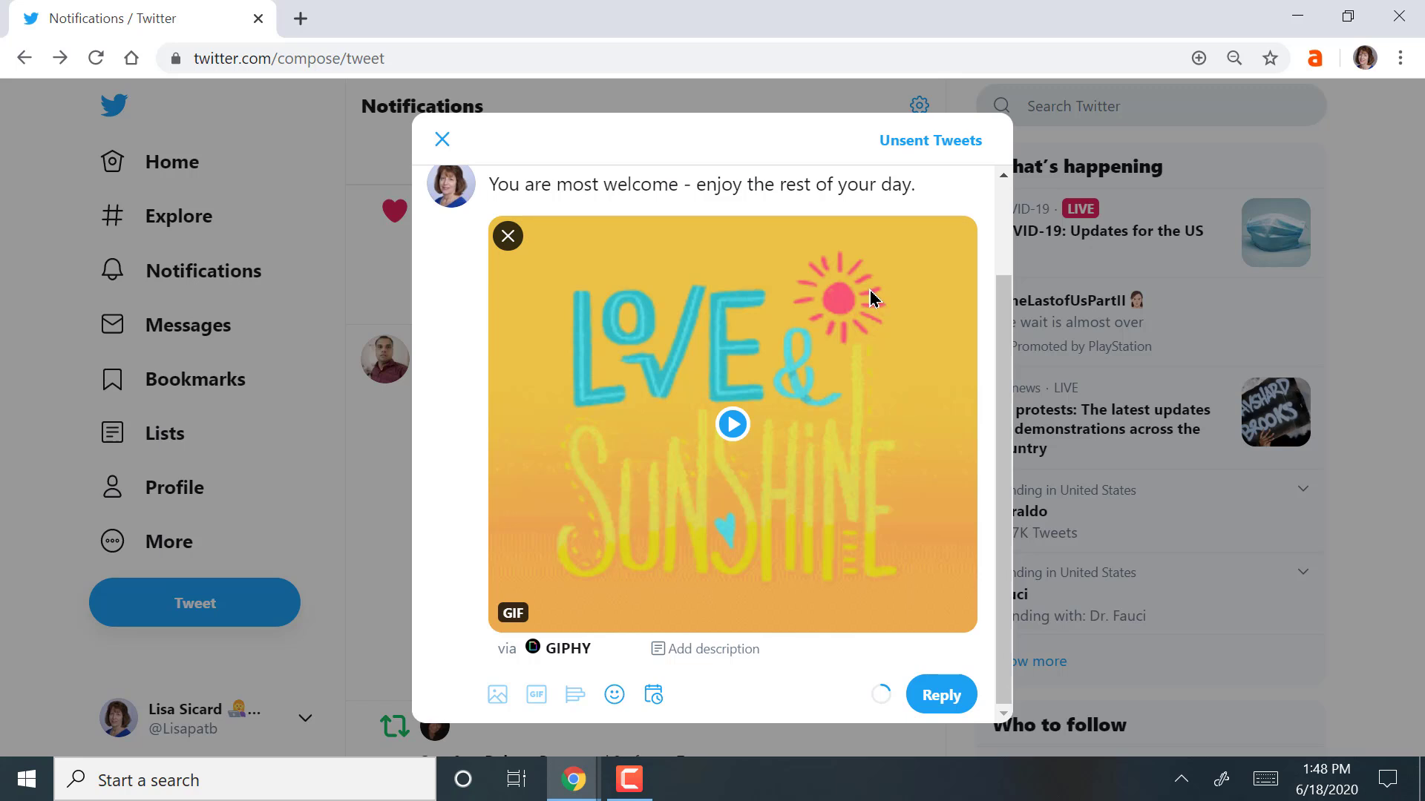
# Step: Save 'Love and sunshine' as the GIF's alt text and send the reply
pyautogui.press('Tab')
pyautogui.press('Return')
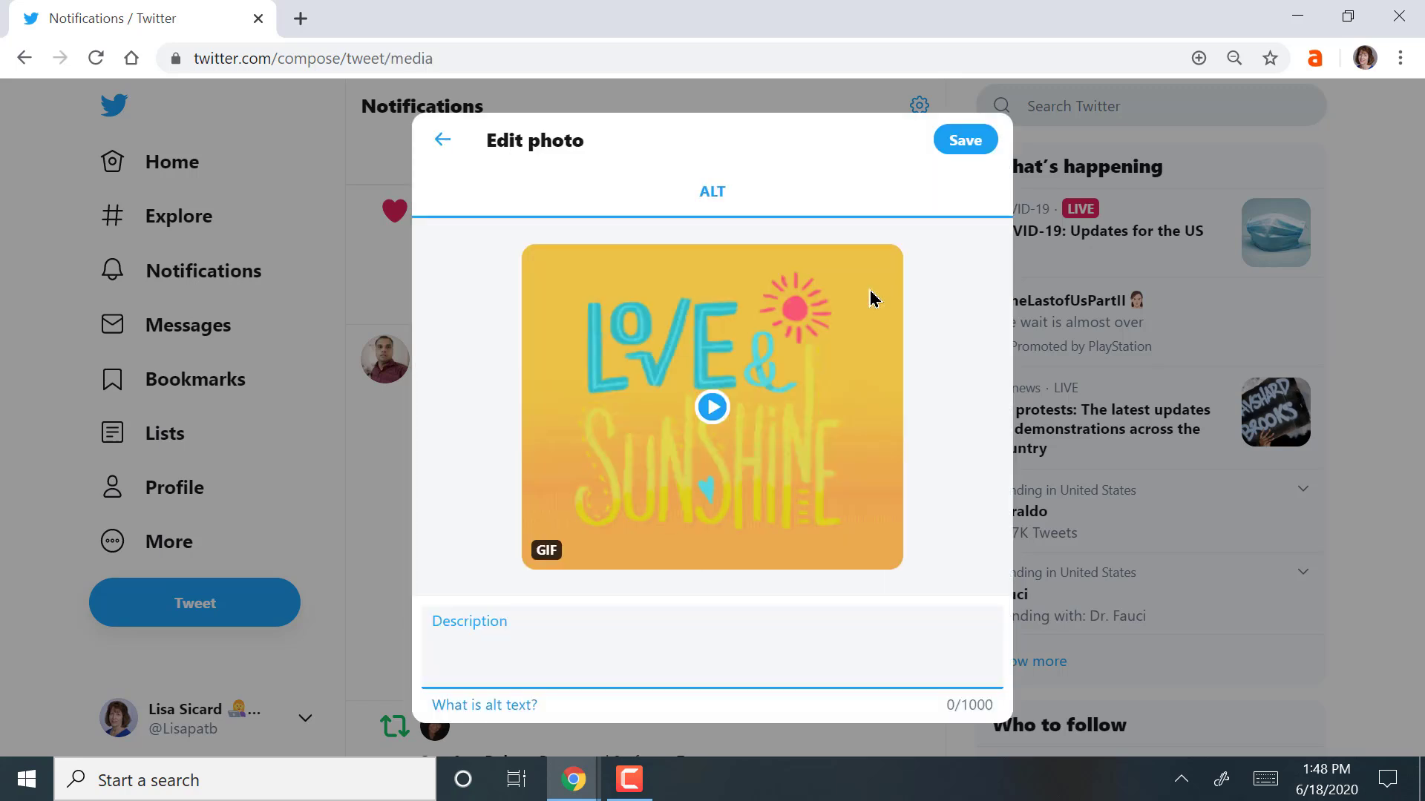
pyautogui.write('Love and sunshine')
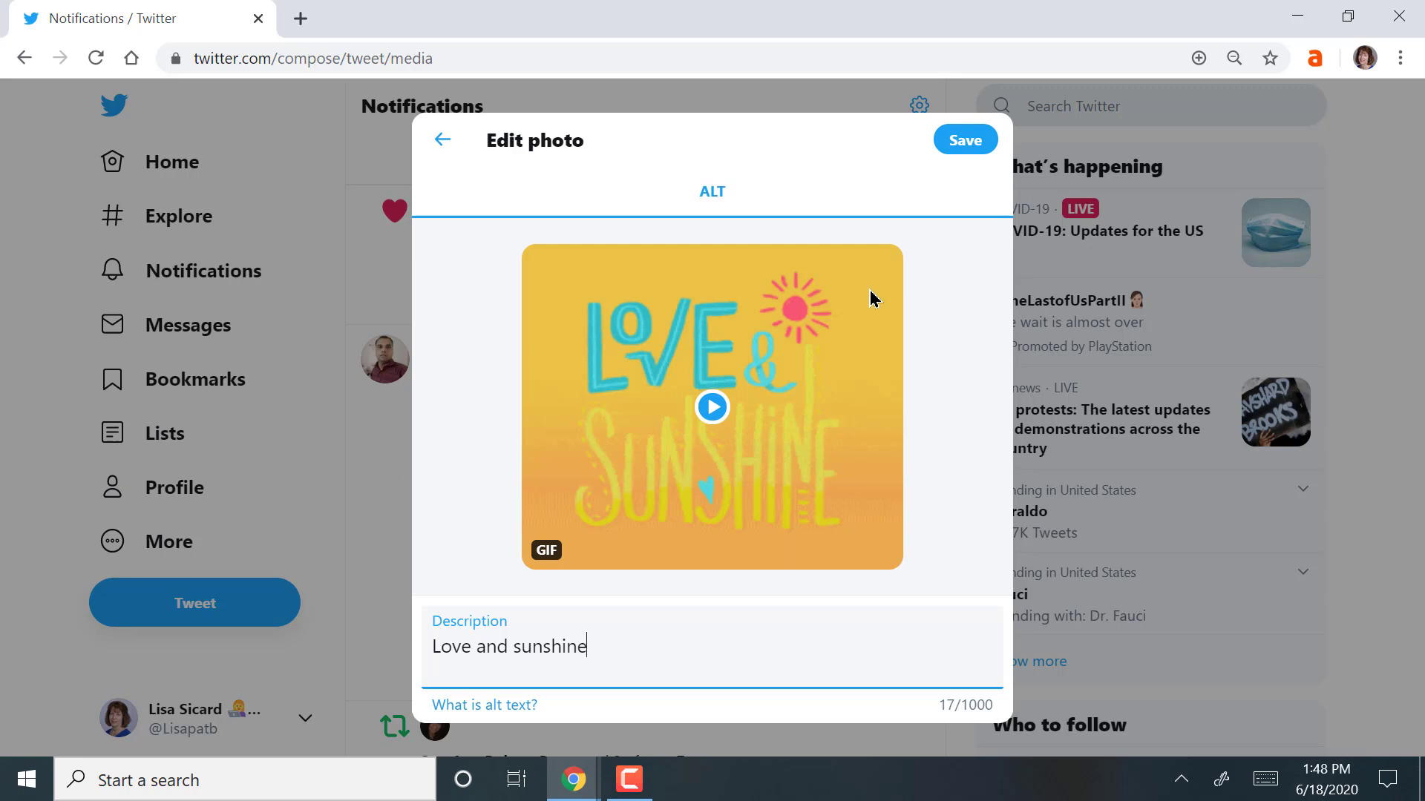
pyautogui.press('Tab')
pyautogui.press('Return')
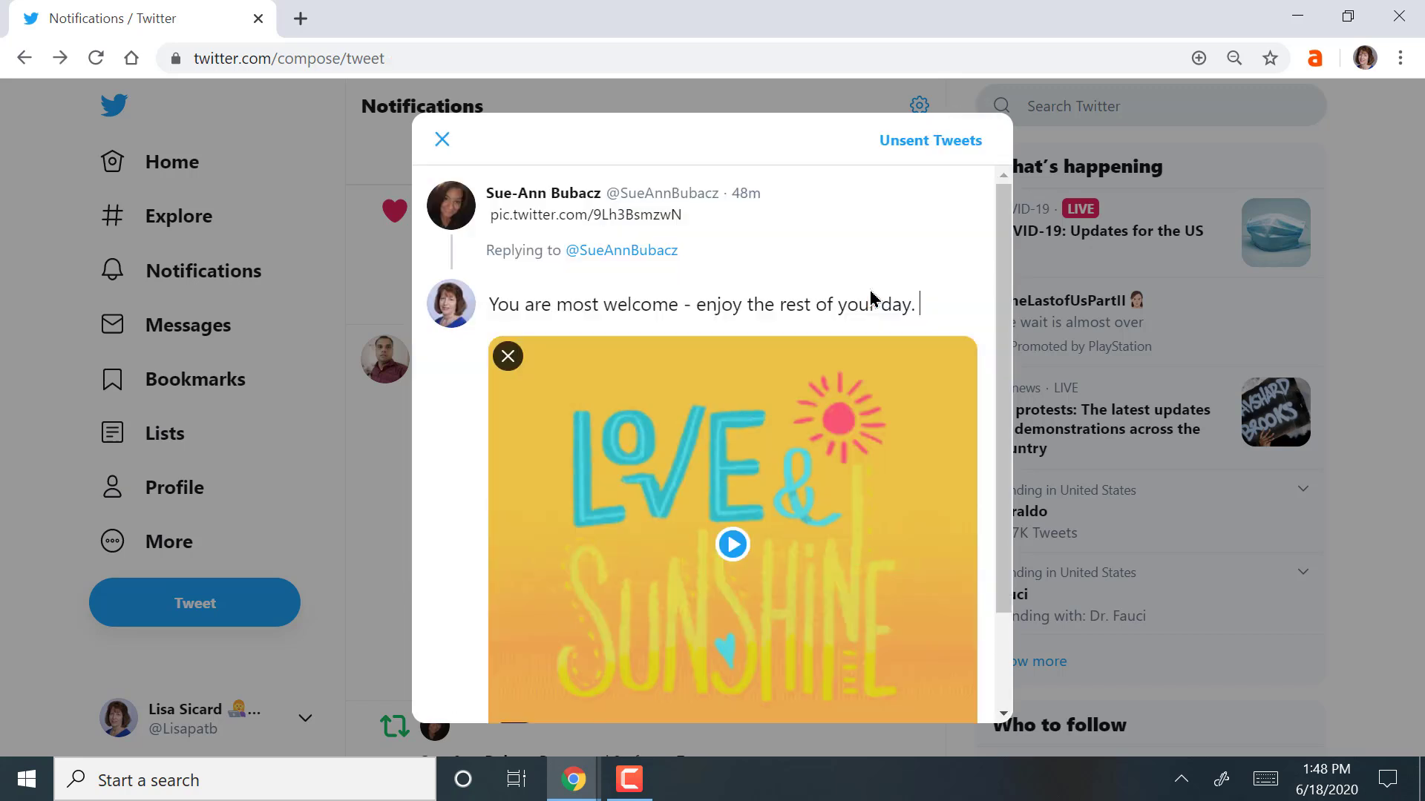
pyautogui.scroll(-2, 871, 297)
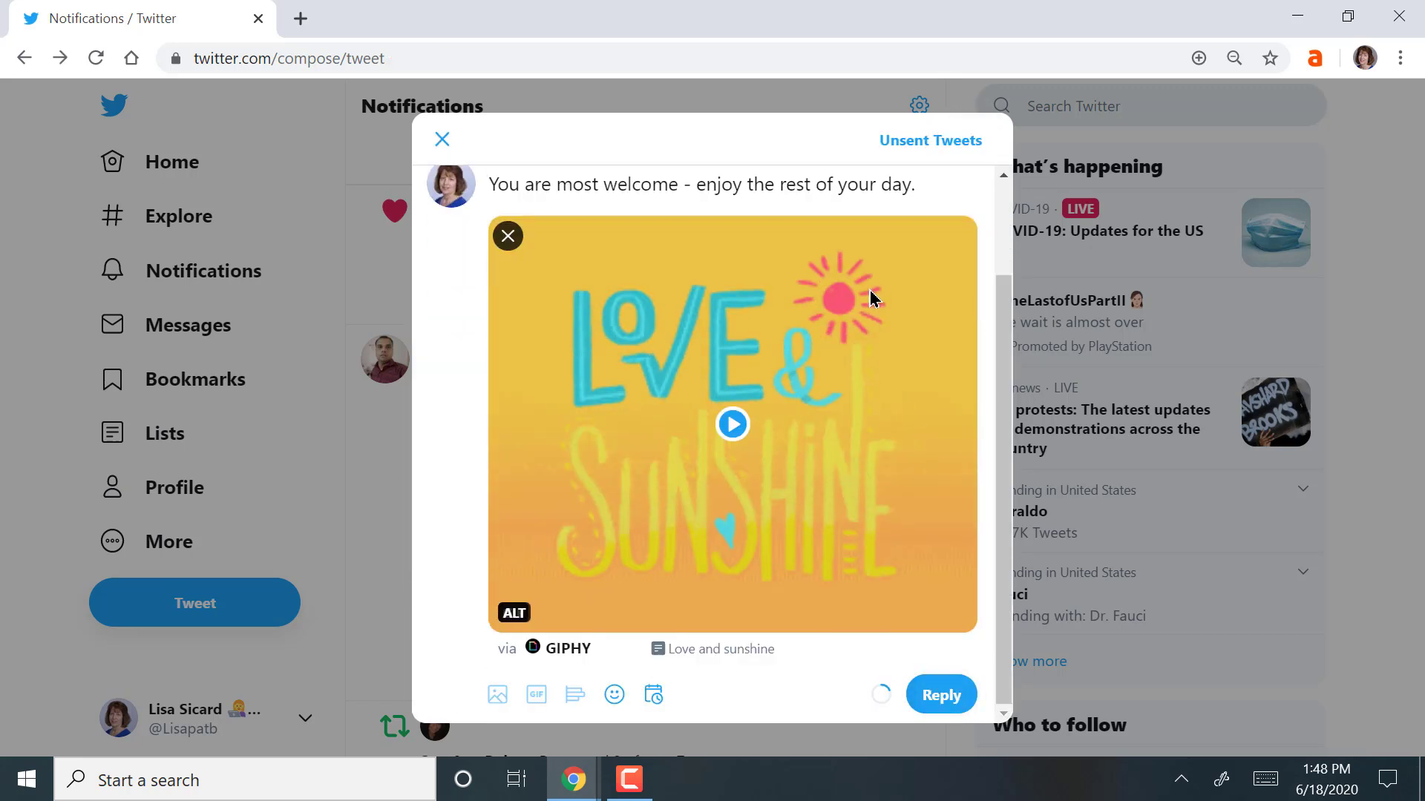
pyautogui.hotkey('ctrl', 'Return')
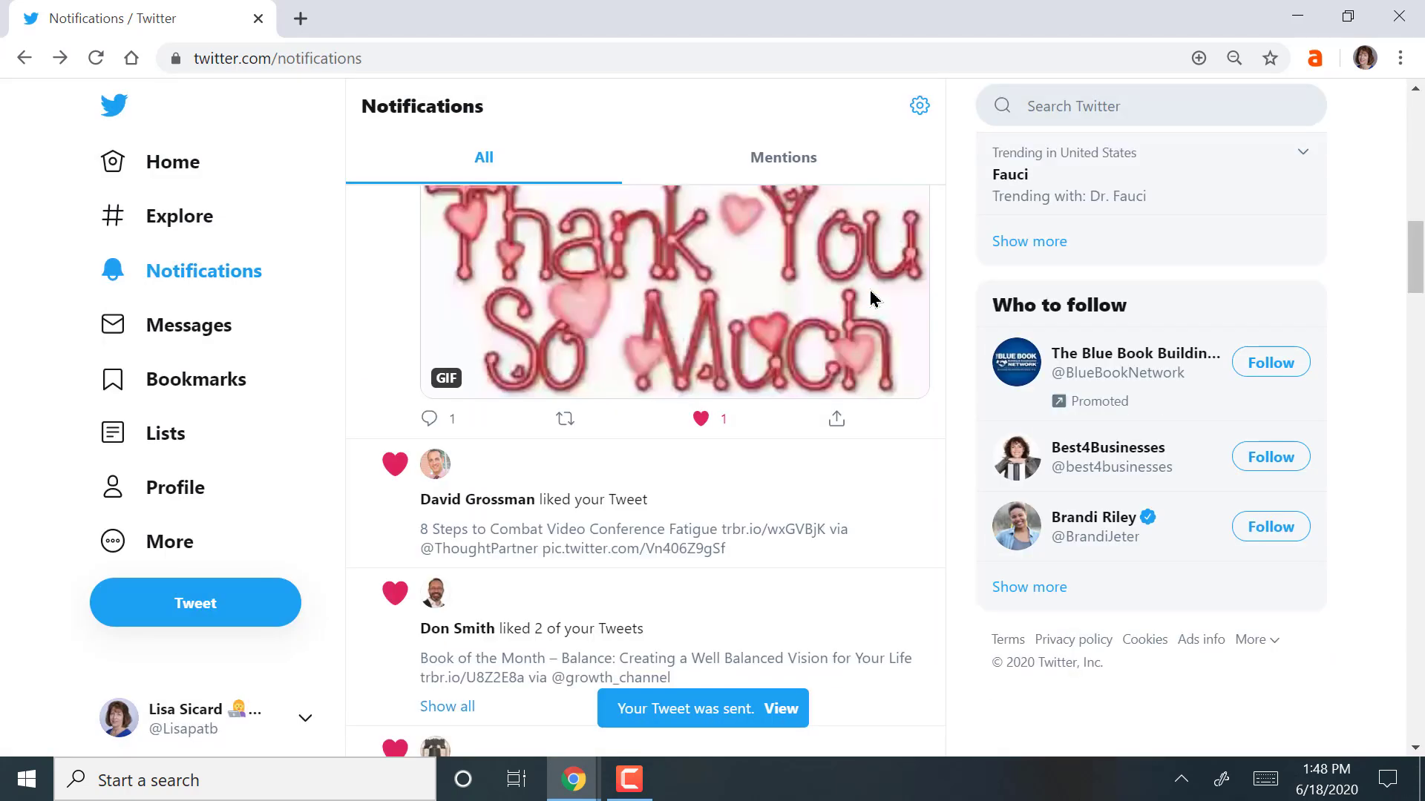
# Step: Open the profile of the account that retweeted you
pyautogui.scroll(10, 871, 297)
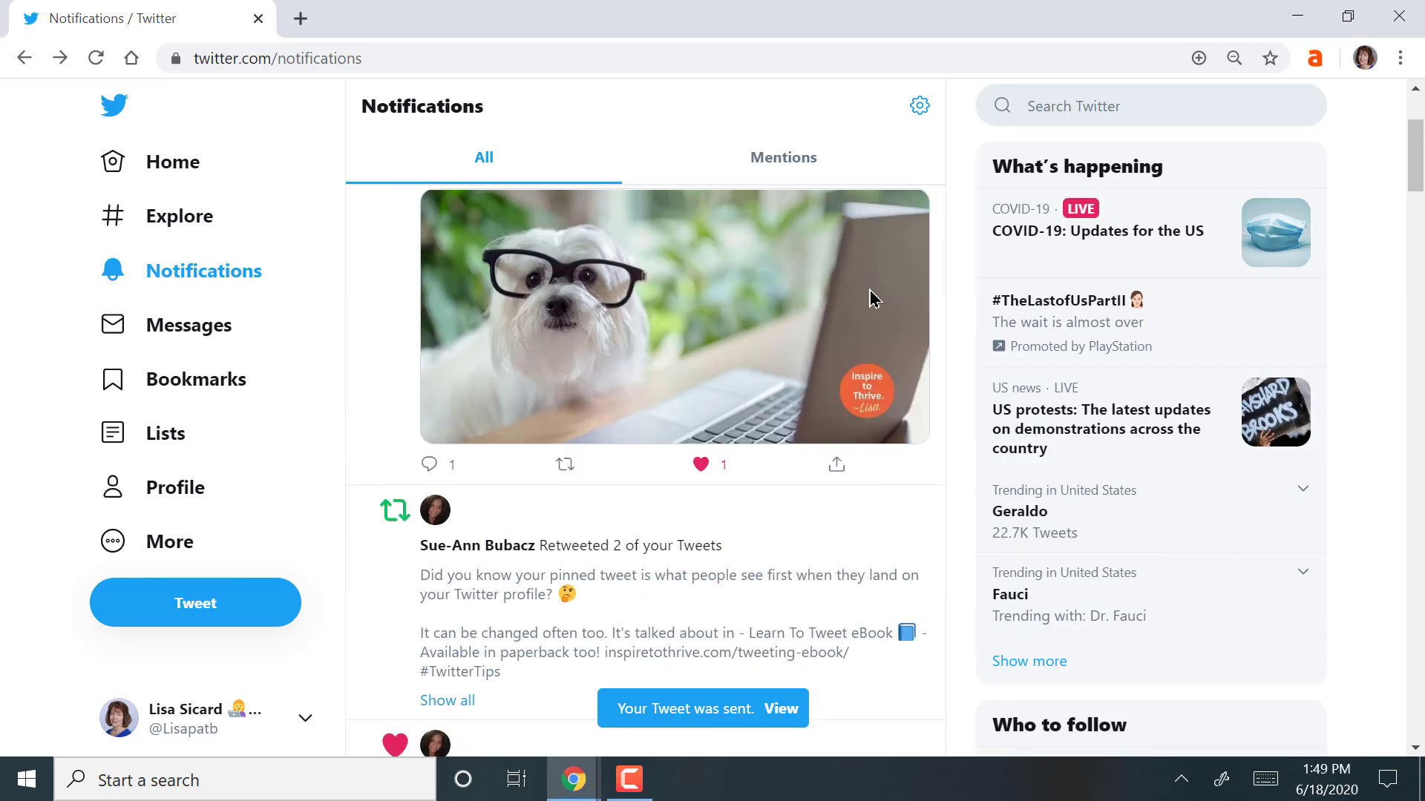
pyautogui.scroll(-10, 870, 297)
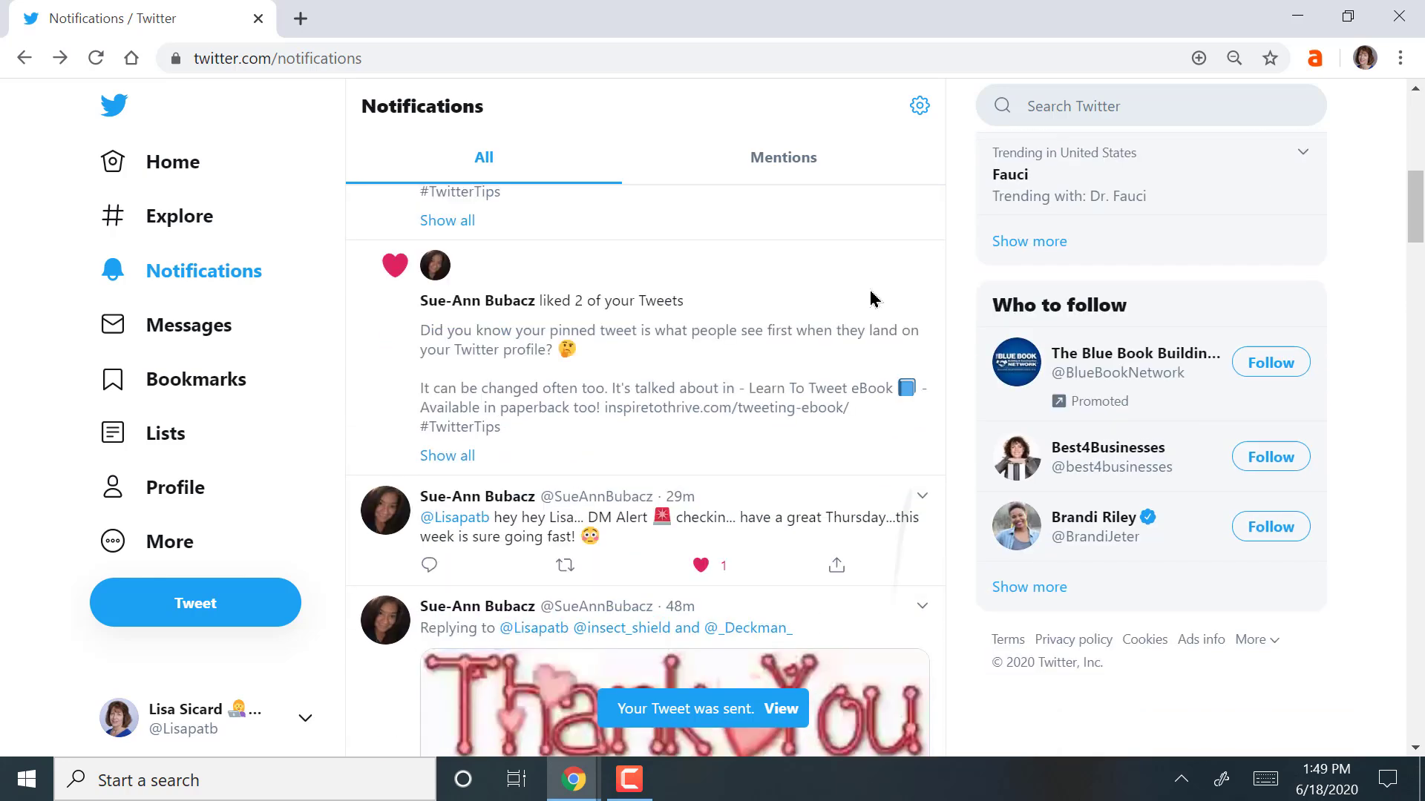
pyautogui.scroll(-8, 870, 297)
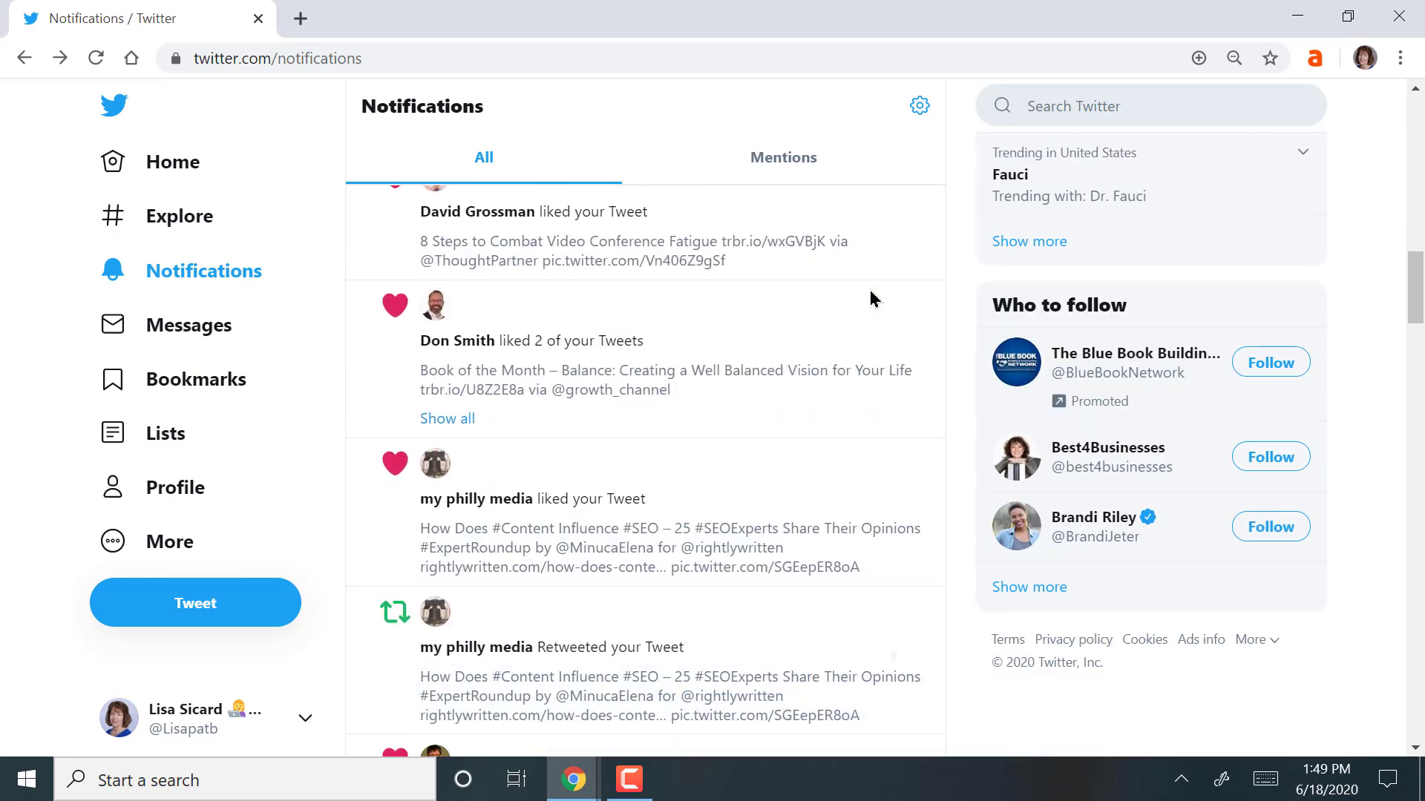
pyautogui.scroll(-2, 870, 297)
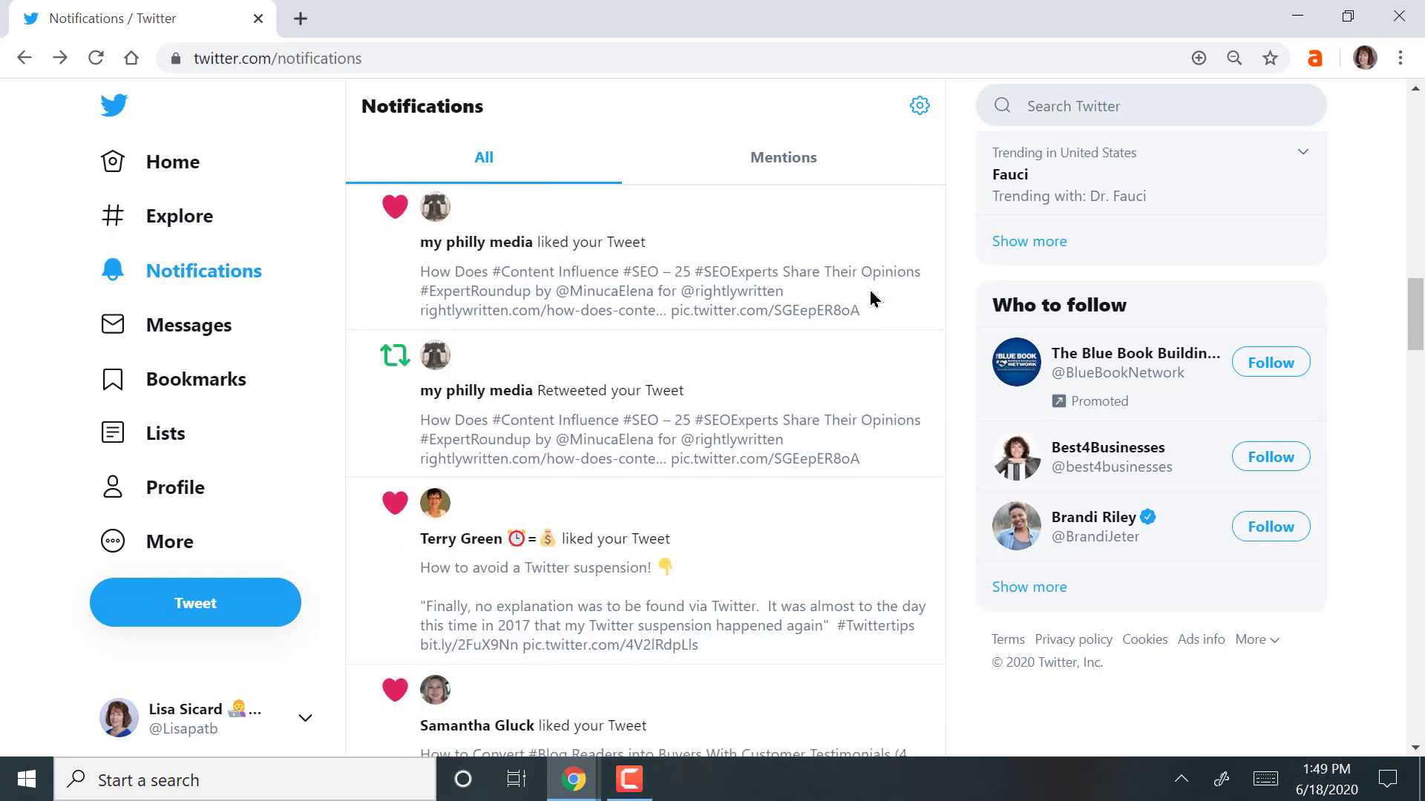
pyautogui.click(871, 296)
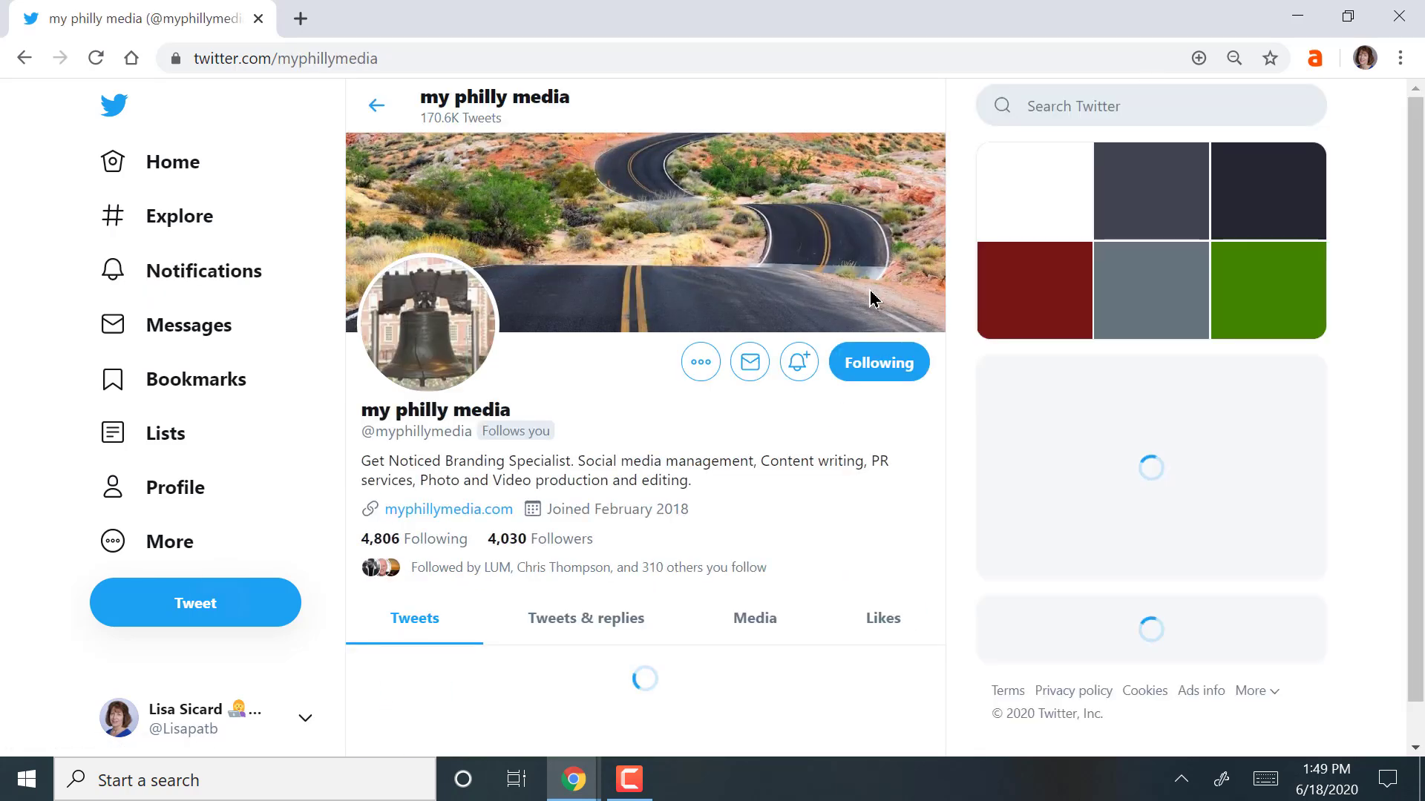
# Step: Tweet 'Thank you for the RT. Enjoy the rest of your day. I'll be getting back to you later.'
pyautogui.write('Thank ')
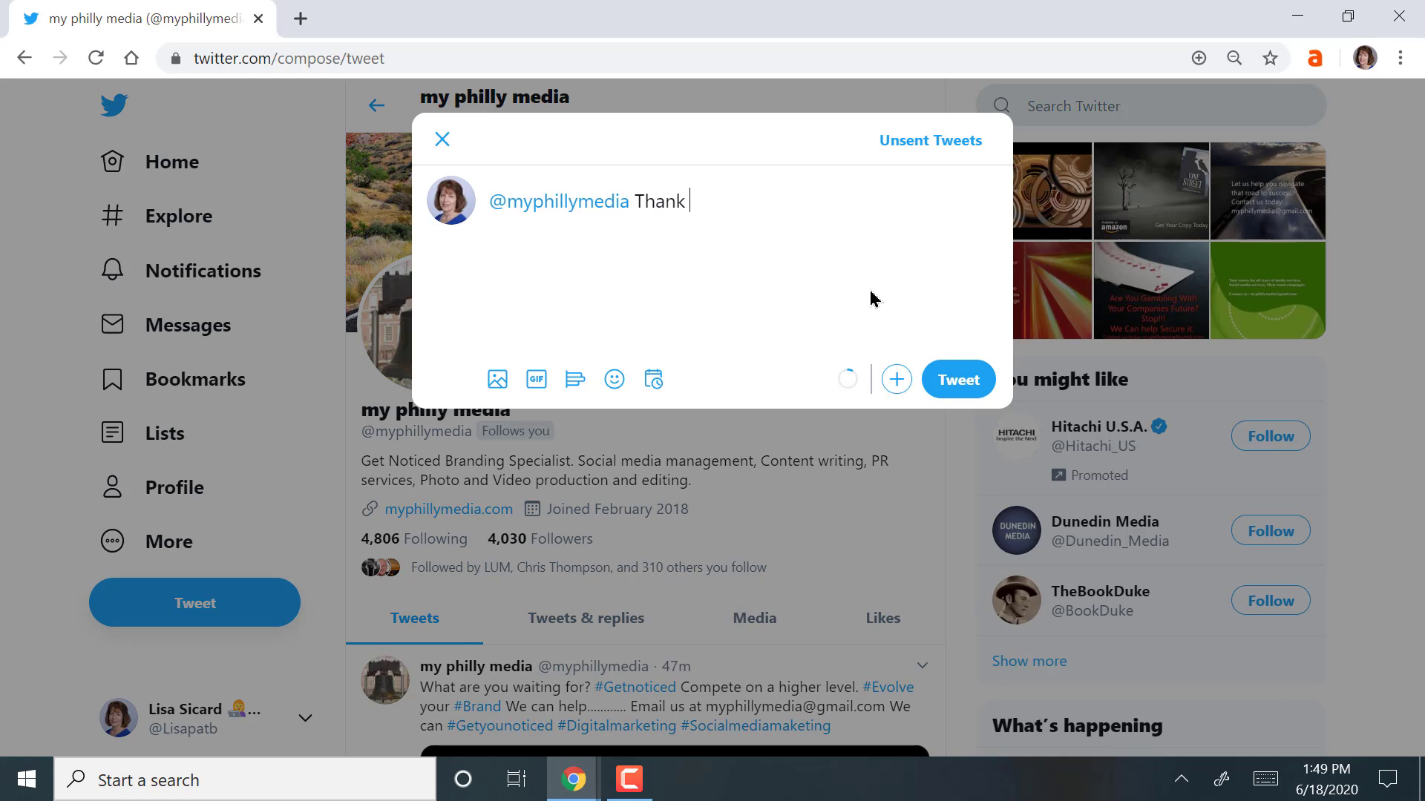
pyautogui.write("you for the RT. Enjoy the rest of yoru day. I'll")
pyautogui.press('Home')
pyautogui.press('Right')
pyautogui.press('Delete')
pyautogui.press('Delete')
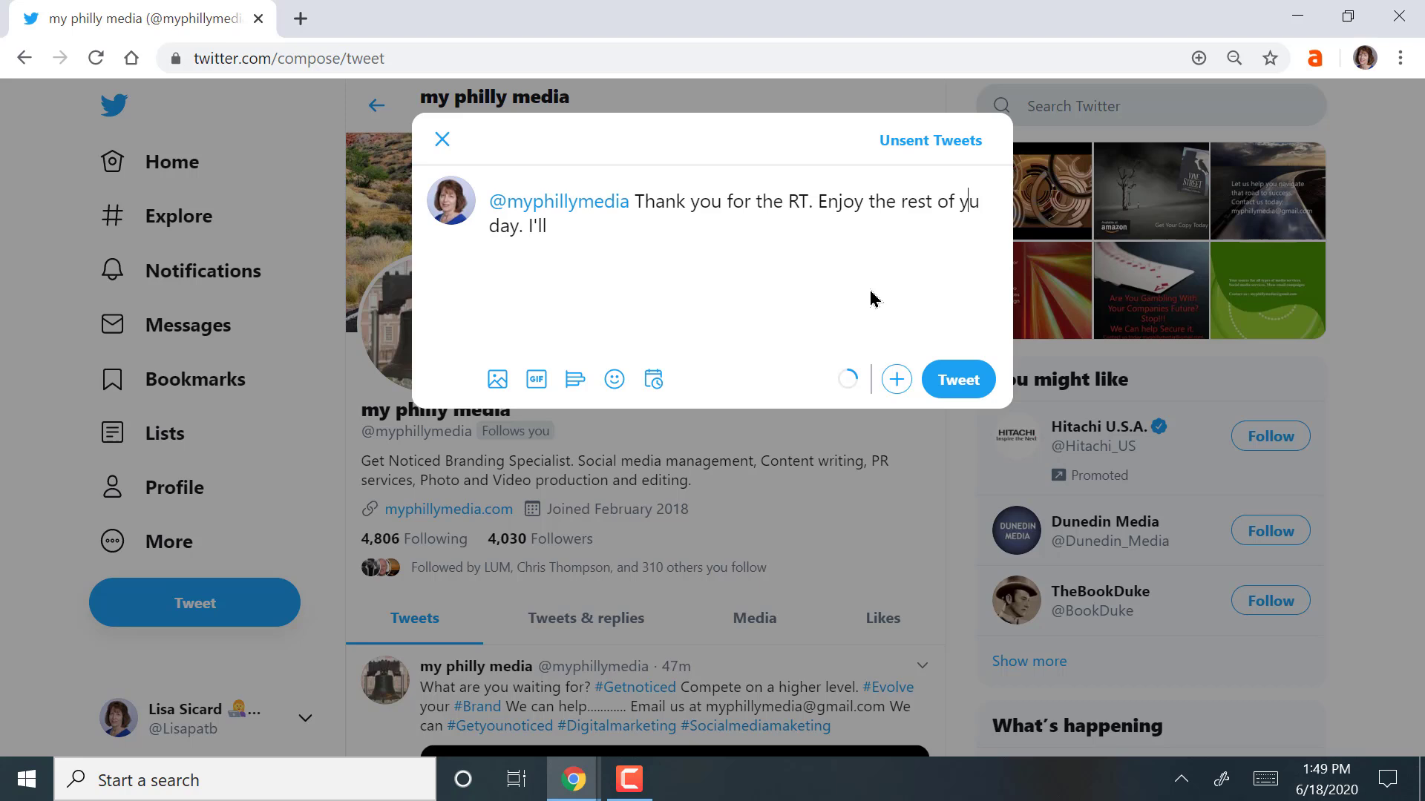
pyautogui.write('o')
pyautogui.click(989, 201)
pyautogui.write('r')
pyautogui.click(589, 225)
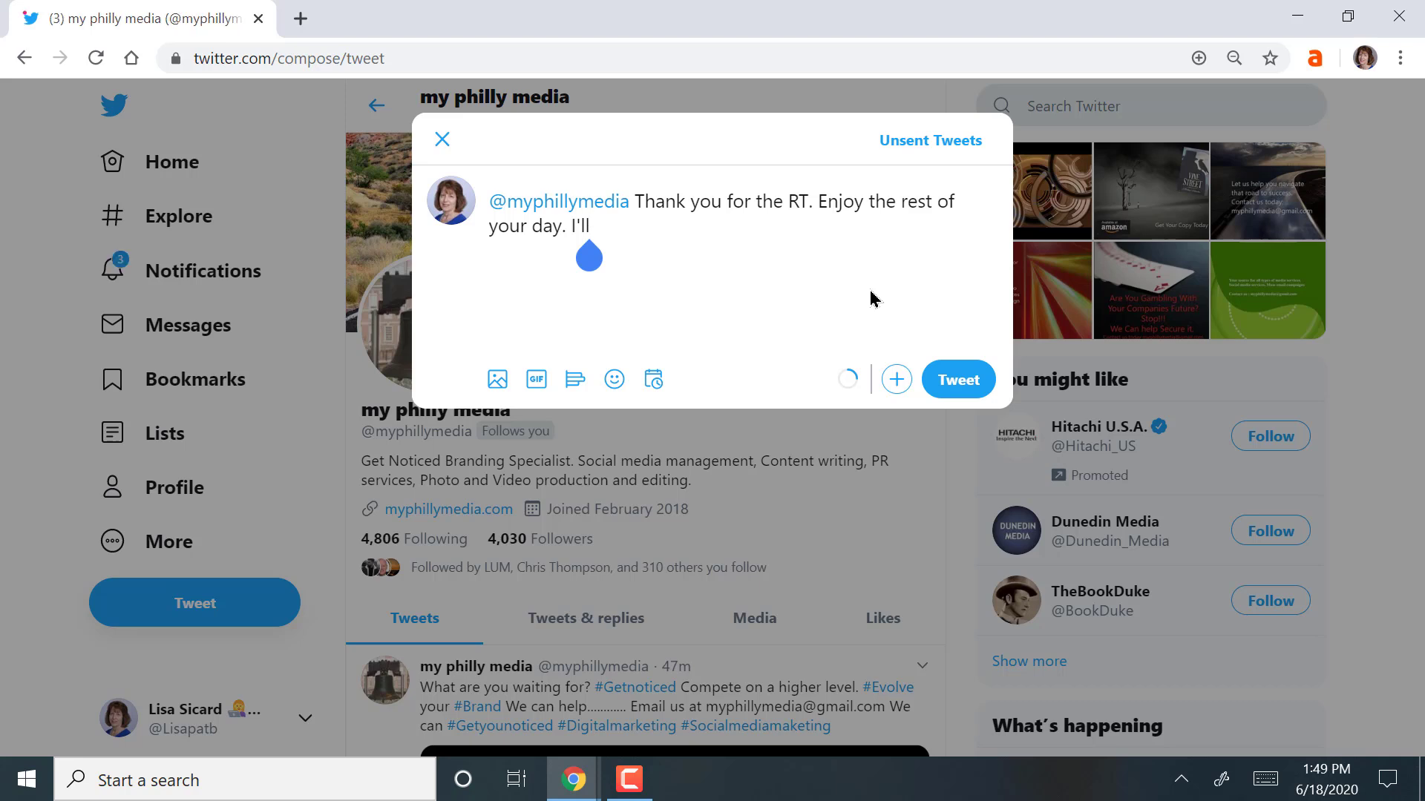
pyautogui.write('be getting back to you later.')
pyautogui.hotkey('ctrl', 'Return')
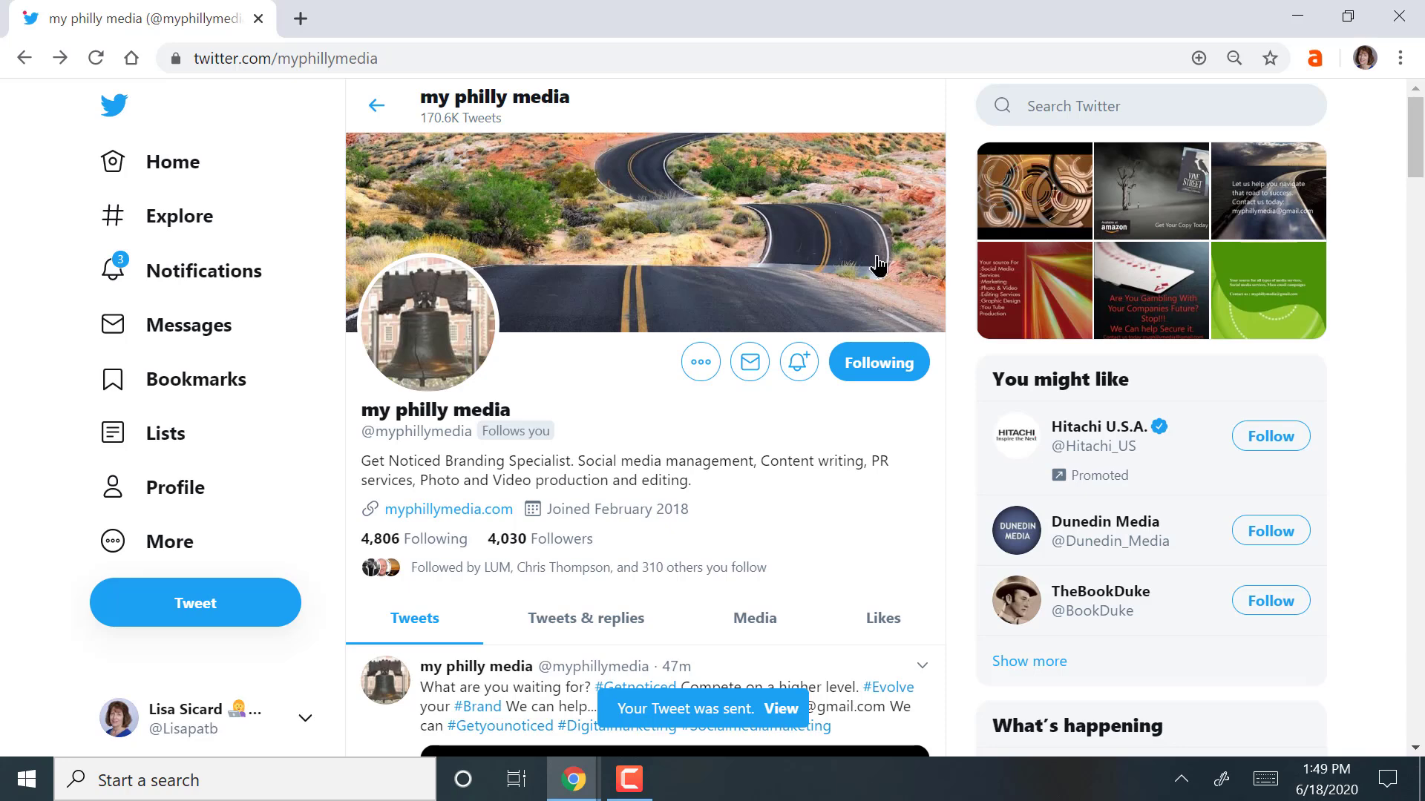
# Step: Like the Pro Blogging Journey tweet and open the retweeting follower's profile
pyautogui.click(156, 278)
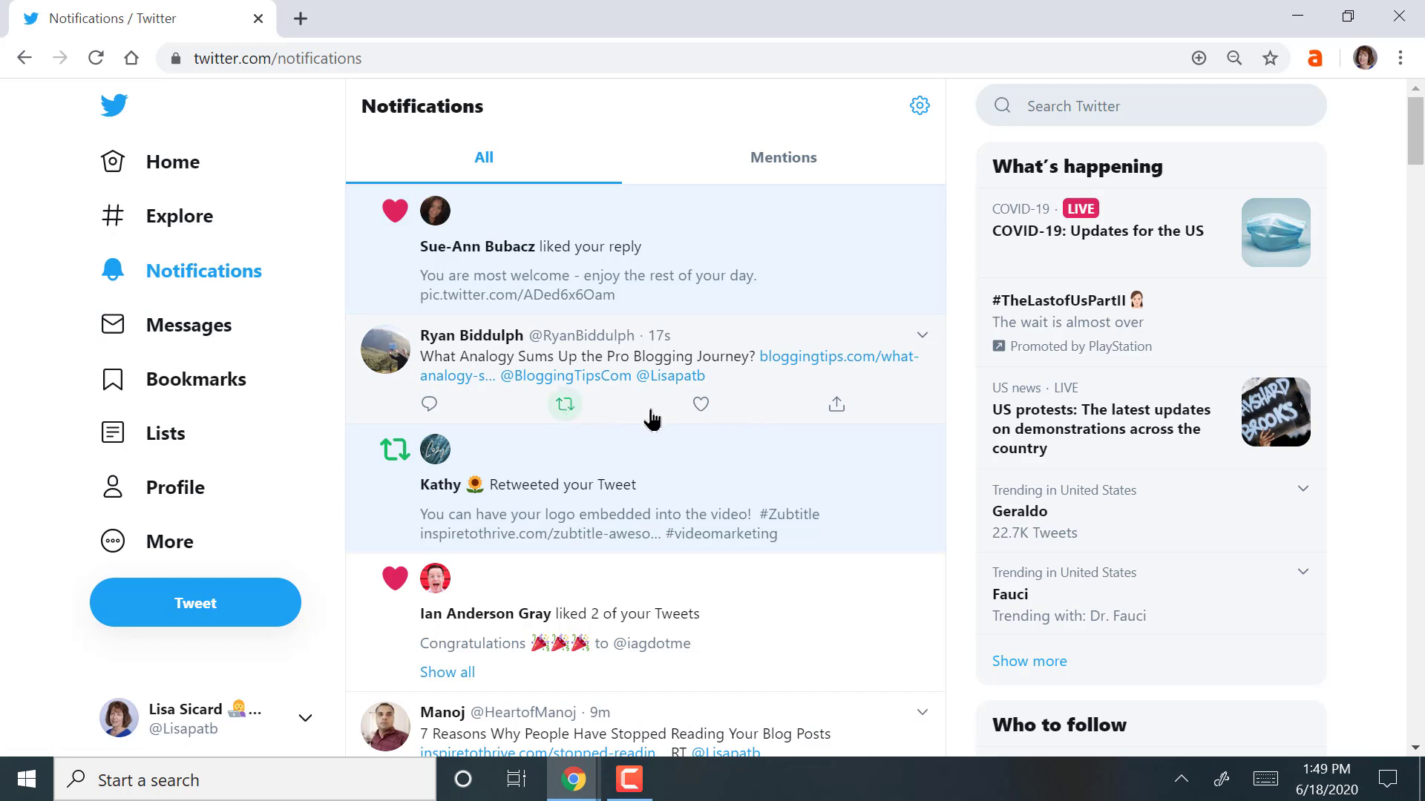
pyautogui.click(699, 405)
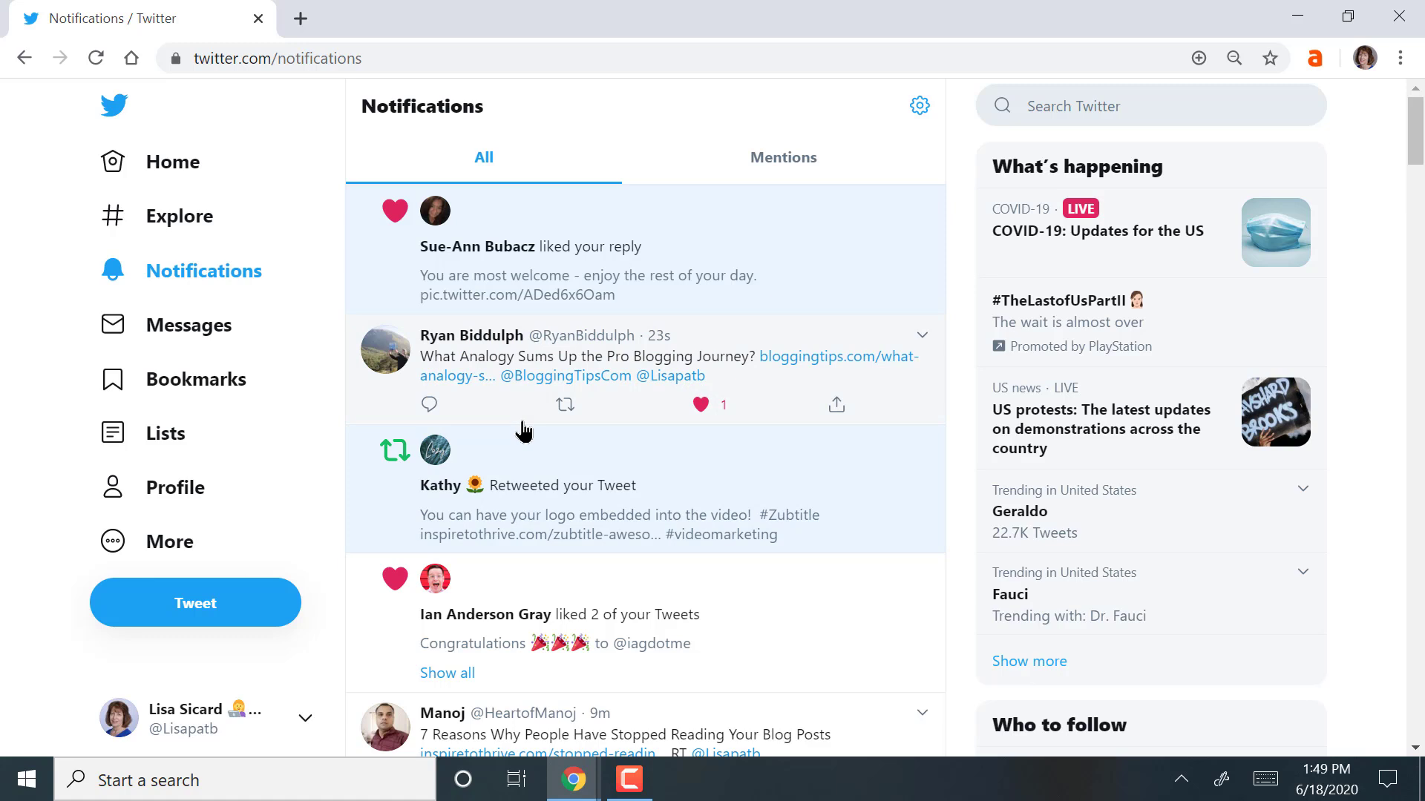
pyautogui.moveTo(428, 502)
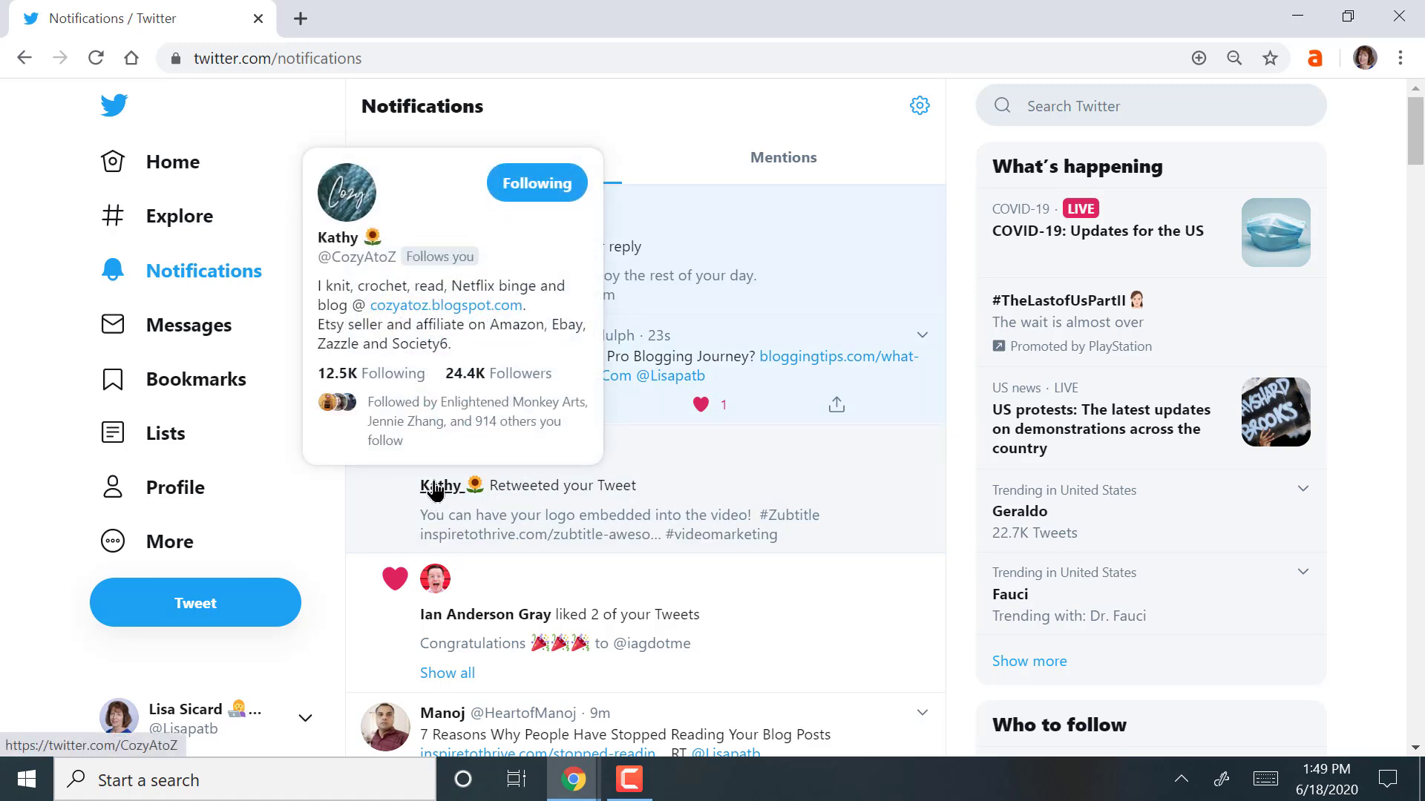
pyautogui.click(432, 493)
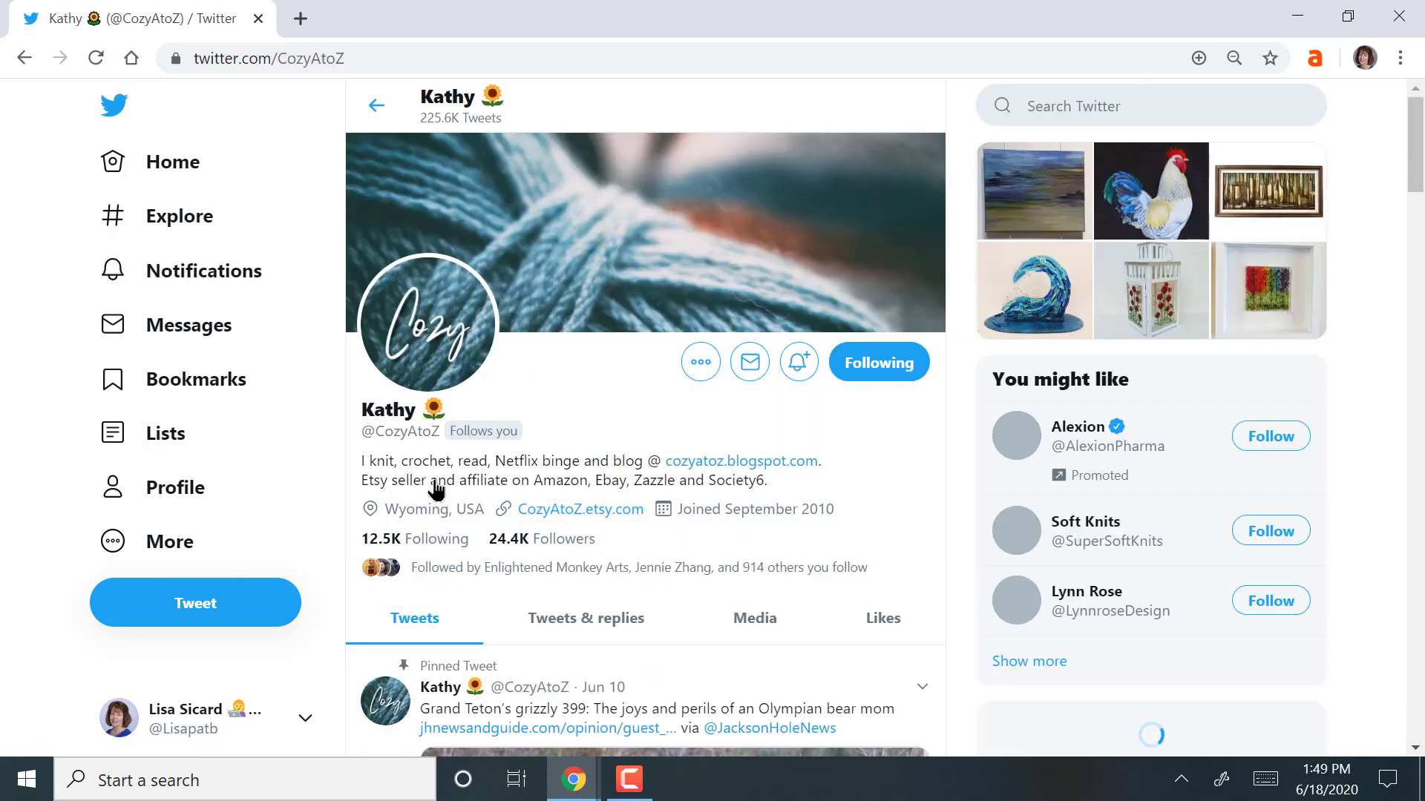
# Step: Write thanks for sharing the #Zubtitle blog post, asking how things are in Wyoming
pyautogui.write('n')
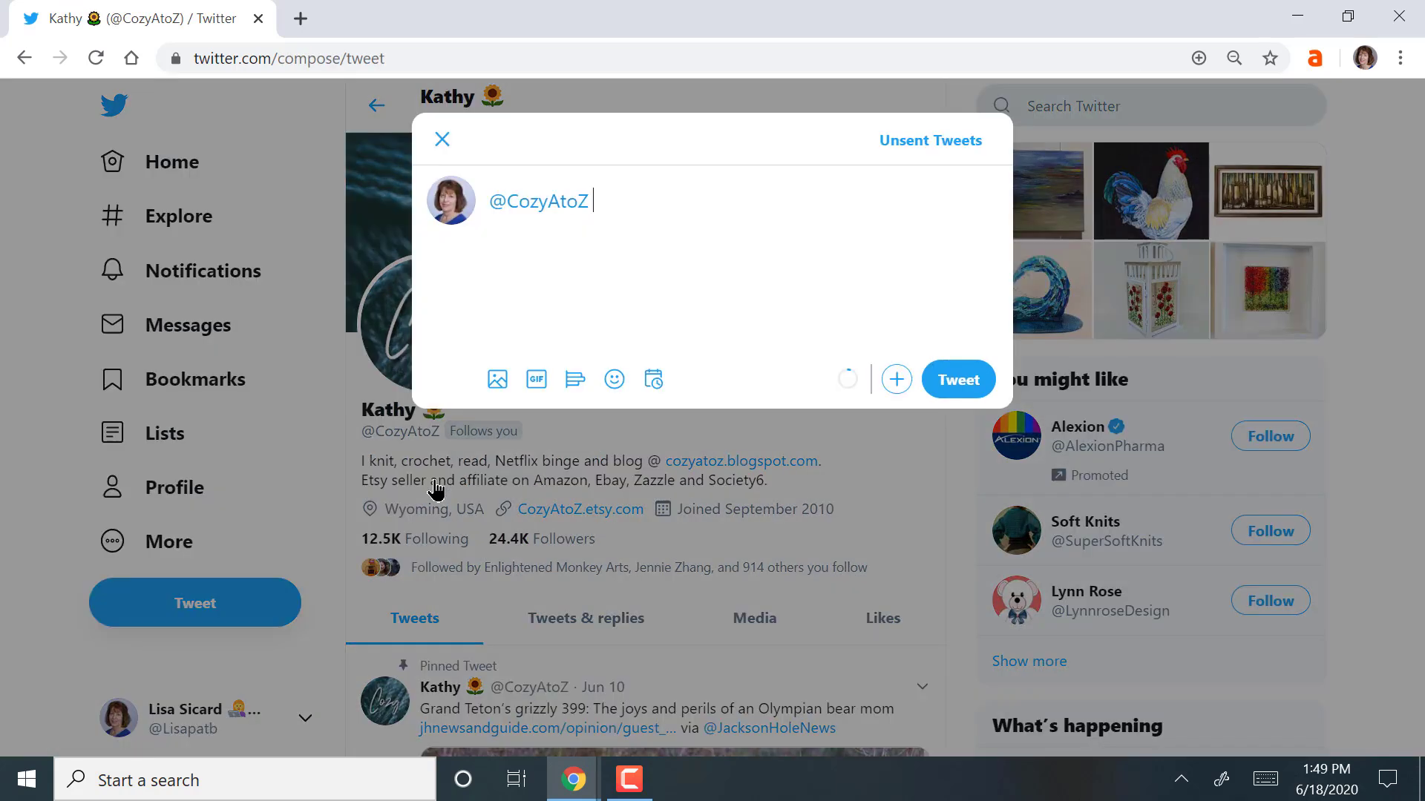
pyautogui.write('Thanks Kathy for sharing my #Zubtitle ')
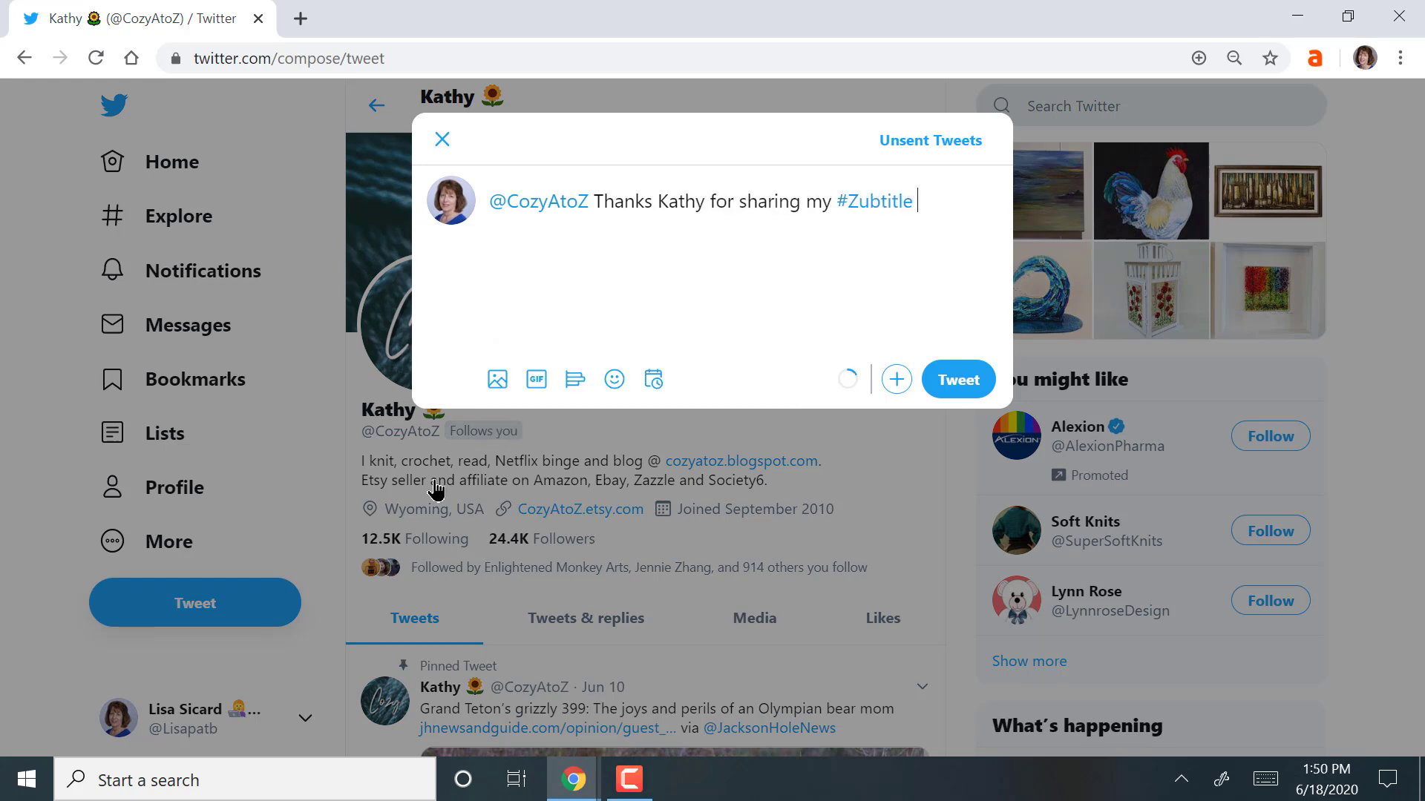
pyautogui.write('blog post, loving the sea')
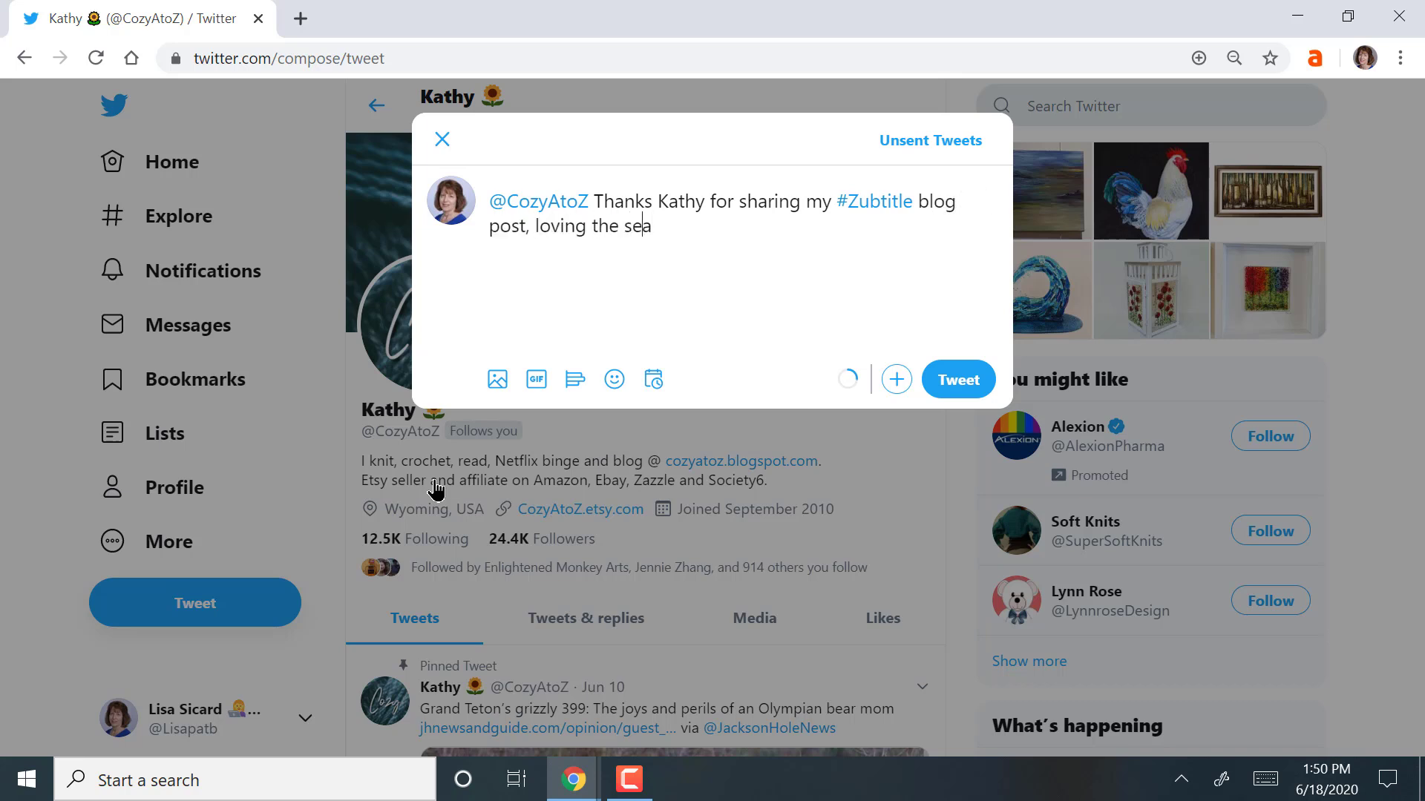
pyautogui.press('BackSpace')
pyautogui.write('rvice. Ho ar')
pyautogui.press('Delete')
pyautogui.press('Delete')
pyautogui.press('Delete')
pyautogui.write('w are you and things in Wymonig?')
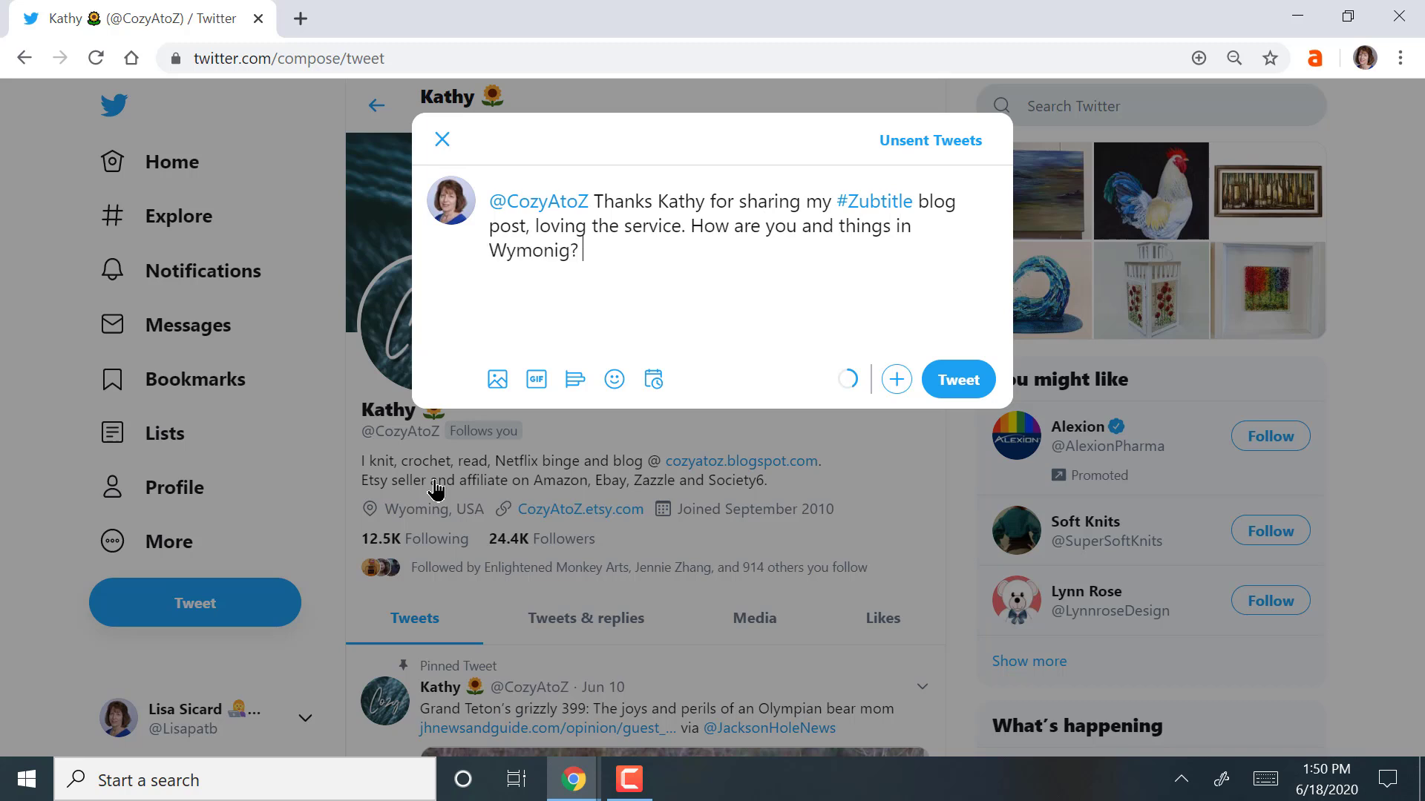
pyautogui.press('BackSpace')
pyautogui.press('Delete')
pyautogui.press('Delete')
pyautogui.press('Delete')
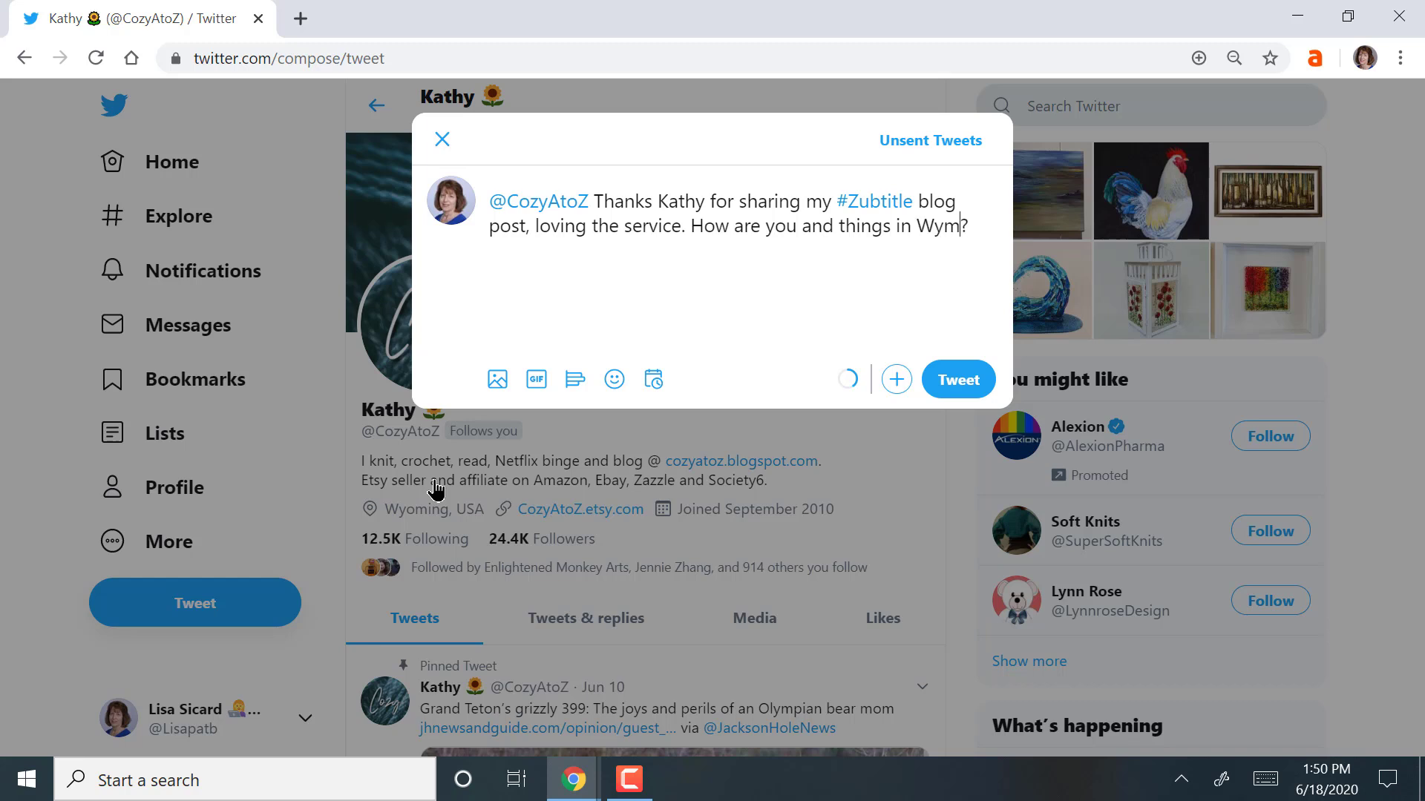
pyautogui.write('oming')
pyautogui.press('Right')
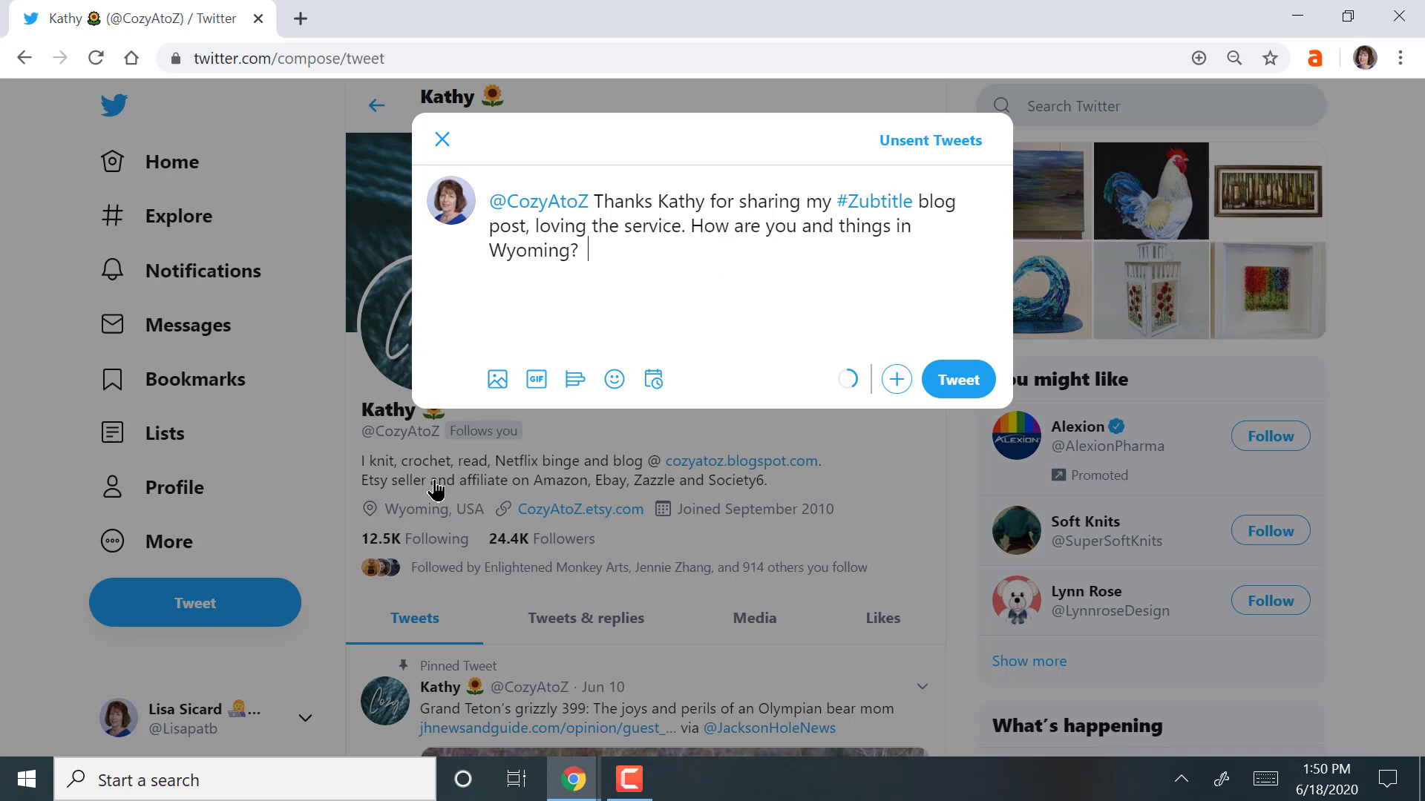
# Step: Add the woman technologist emoji and send the tweet
pyautogui.click(614, 379)
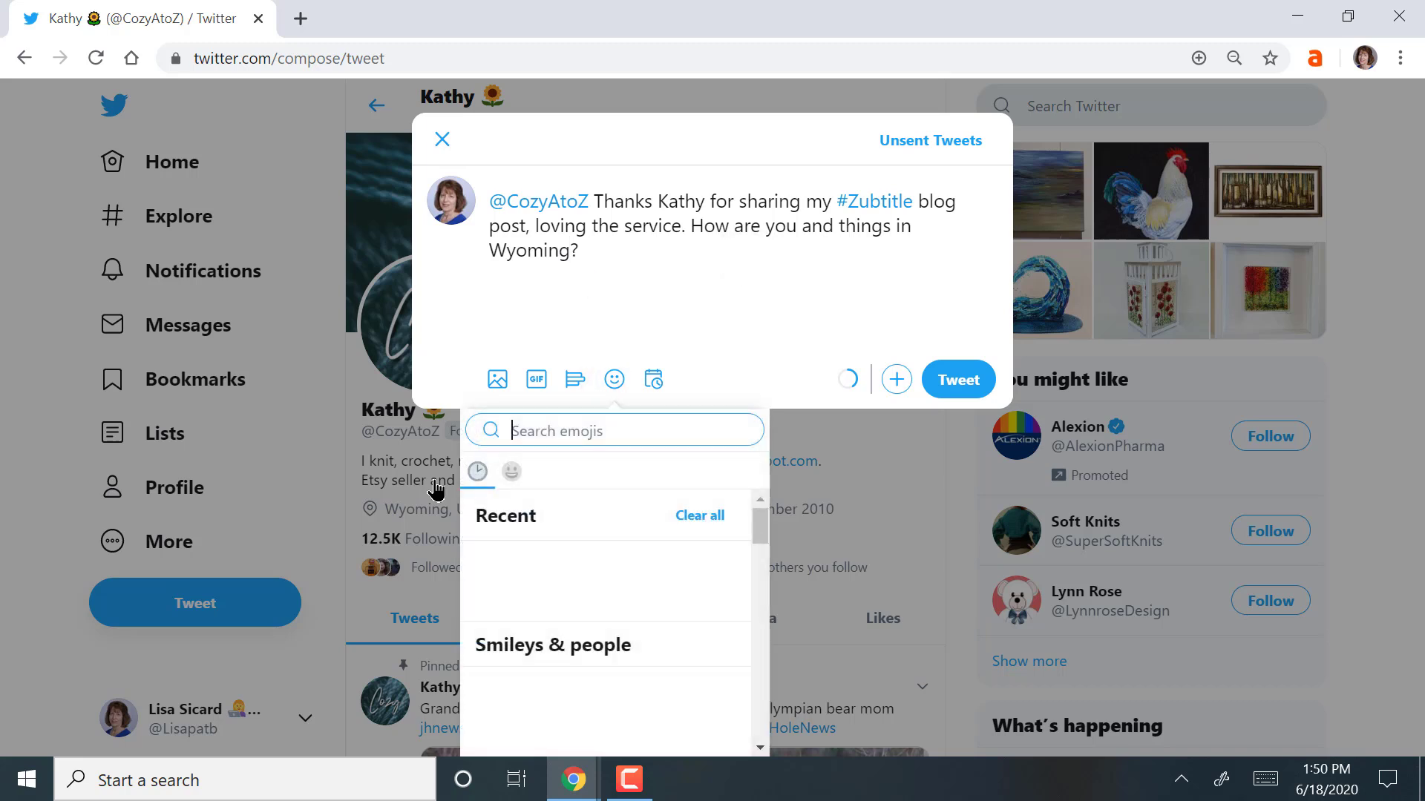
pyautogui.click(515, 566)
pyautogui.click(437, 489)
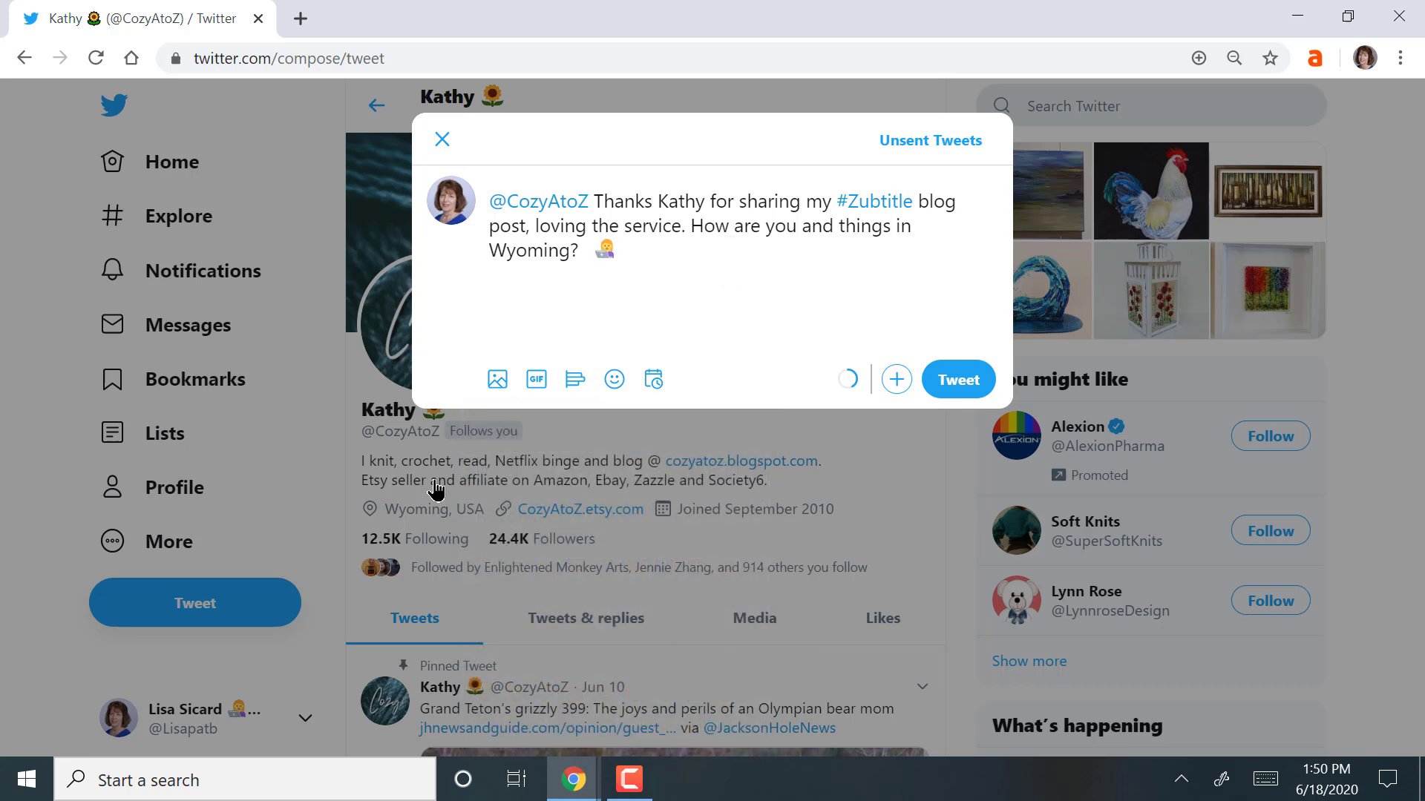
pyautogui.click(964, 386)
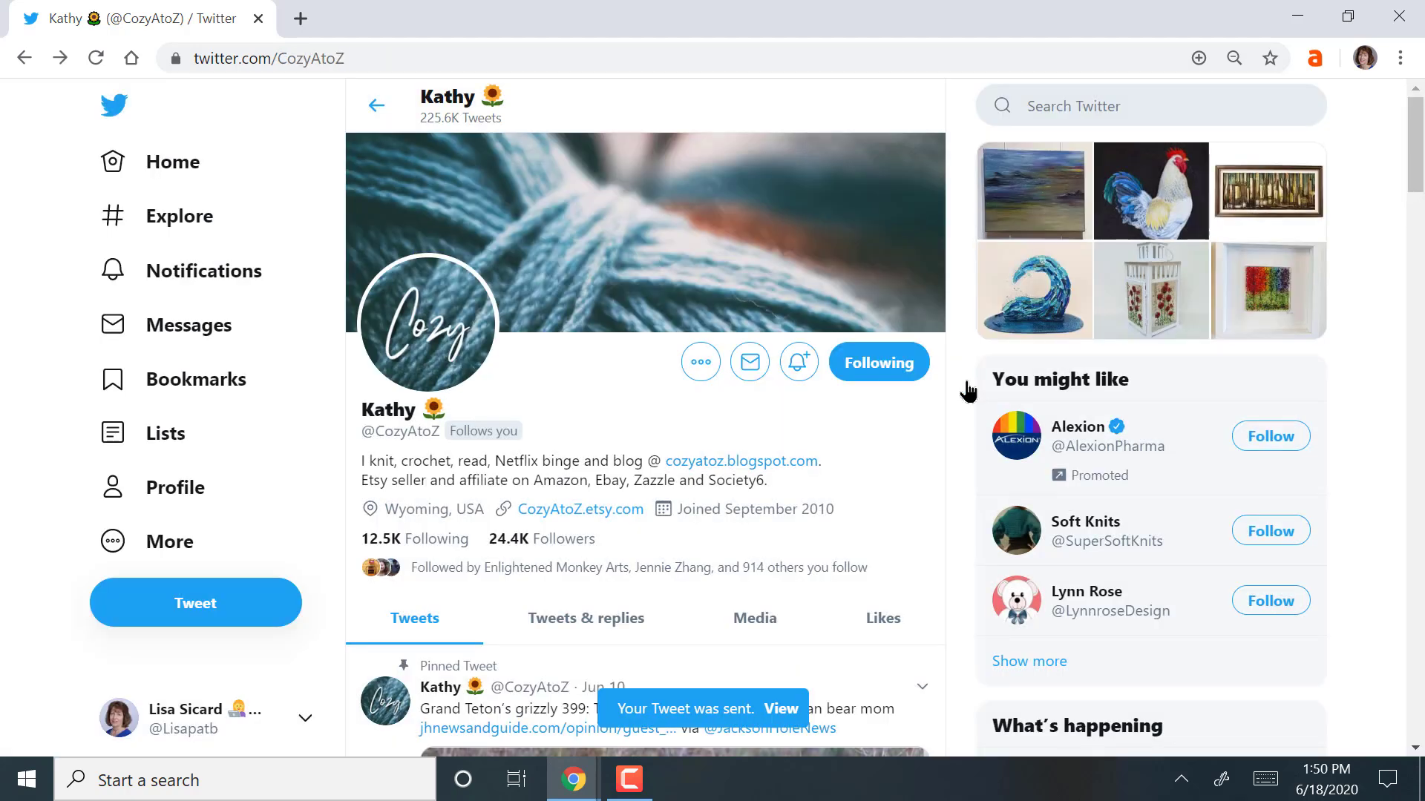
# Step: Open the sent #Zubtitle thank-you tweet's page from the confirmation toast
pyautogui.click(779, 709)
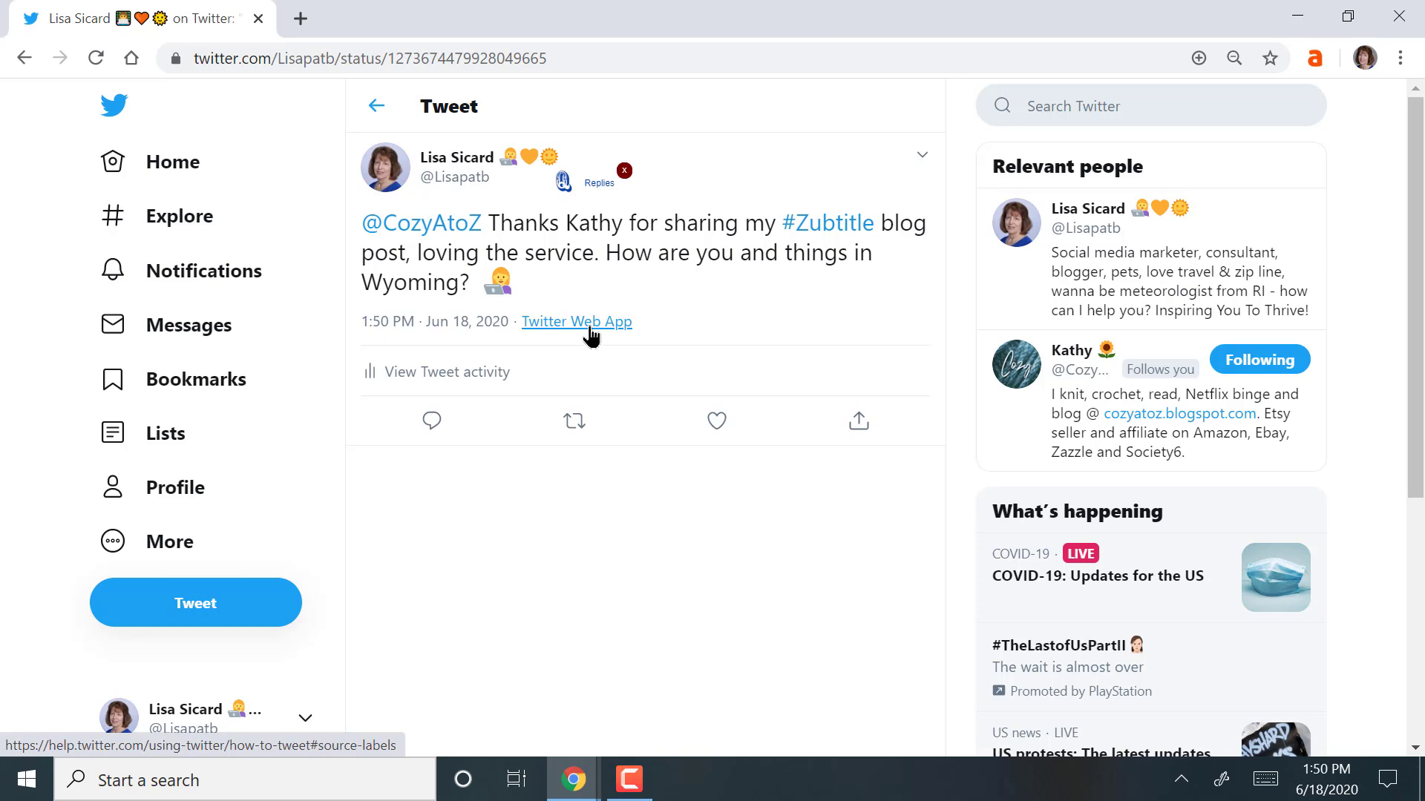
# Step: Go via Notifications to your Lists and open the Bloggers list
pyautogui.click(229, 287)
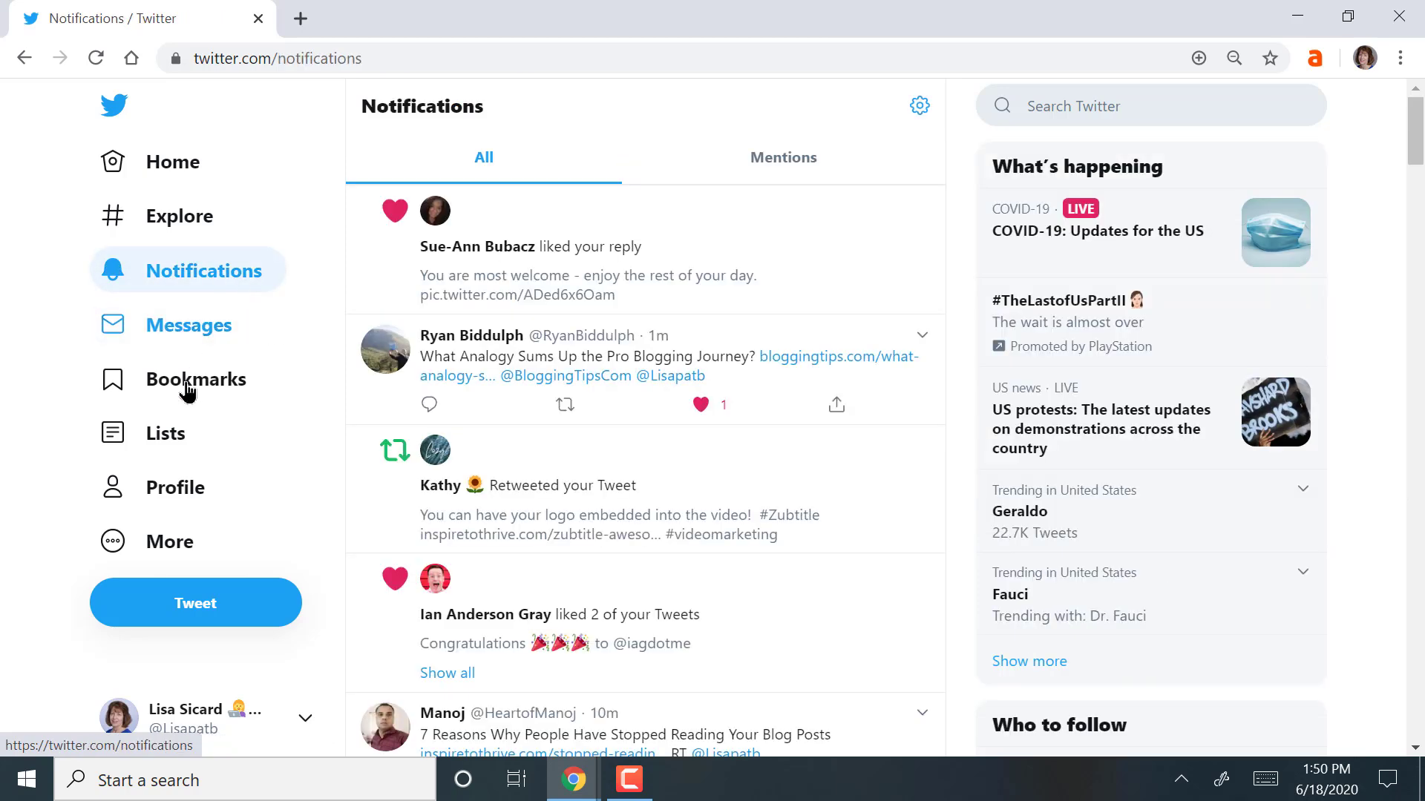
pyautogui.click(165, 438)
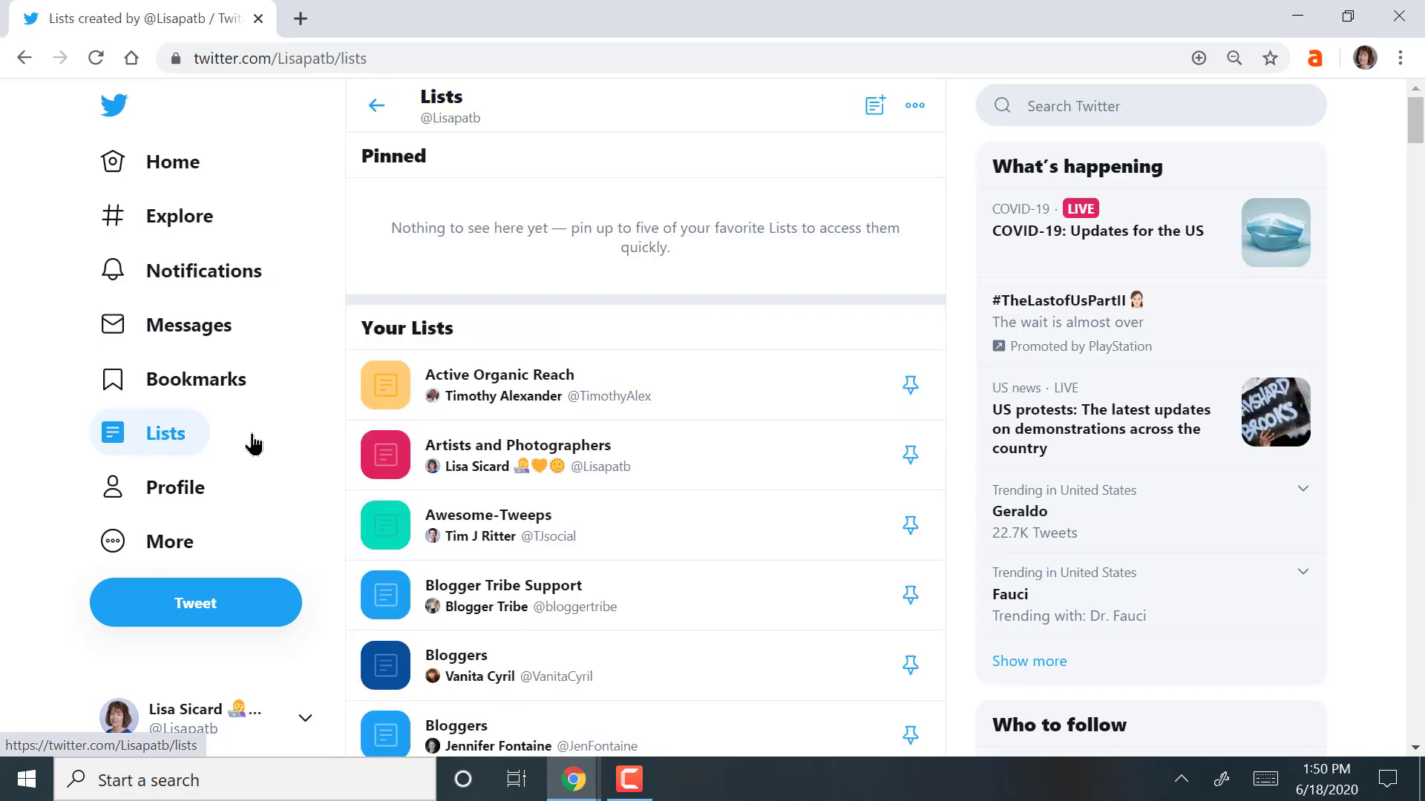
pyautogui.click(484, 666)
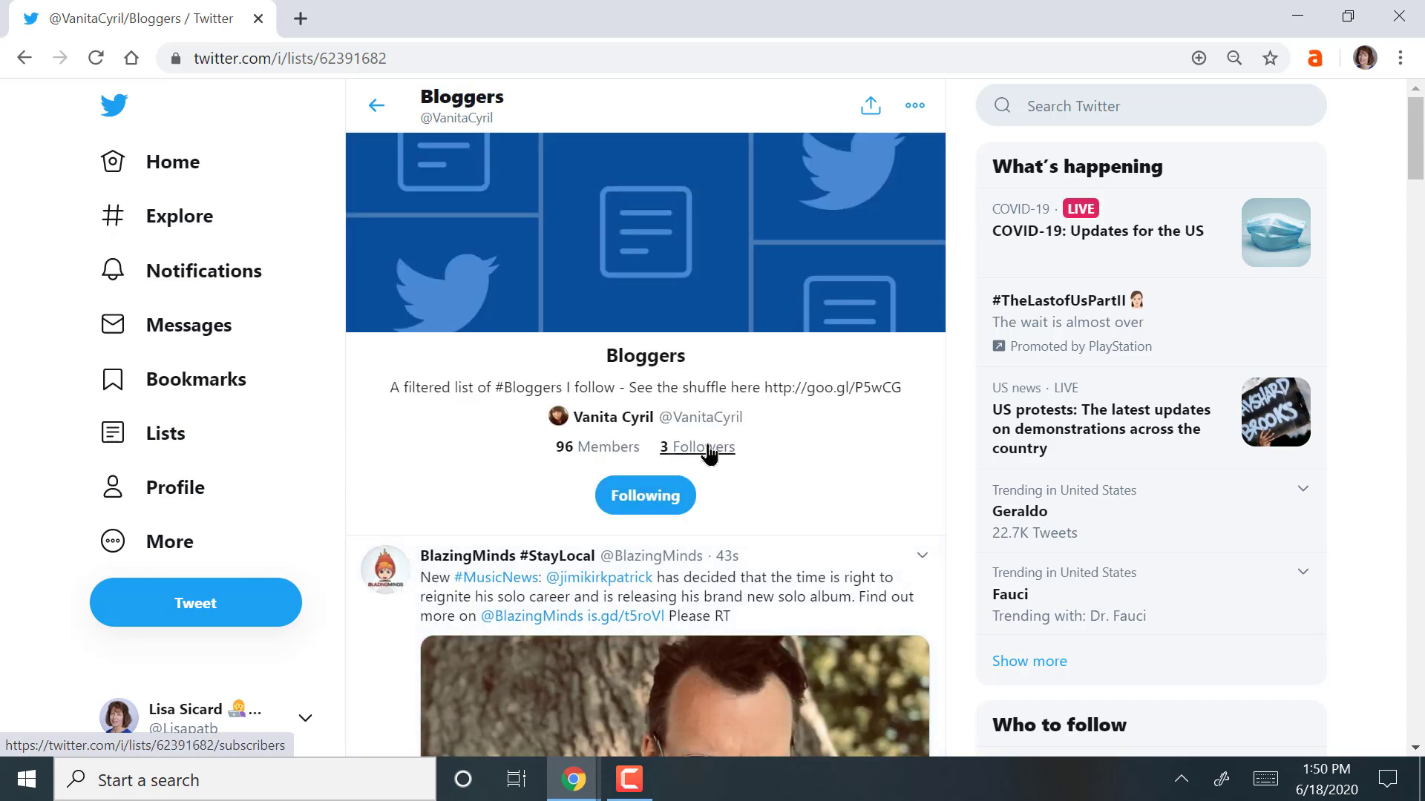
# Step: Scroll through the Bloggers timeline of retweeted posts about DACA and Chief Justice Roberts
pyautogui.scroll(-12, 709, 452)
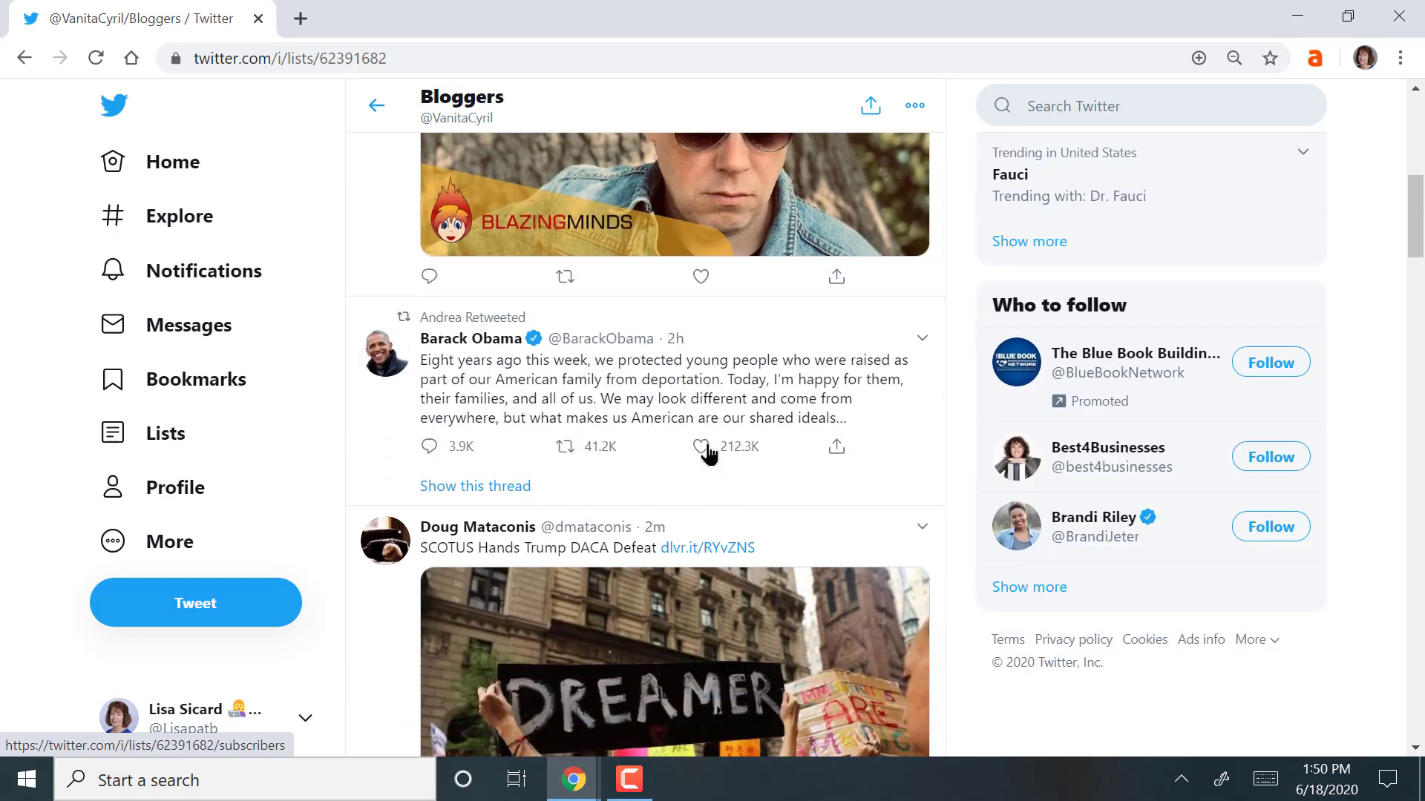
pyautogui.scroll(-4, 709, 453)
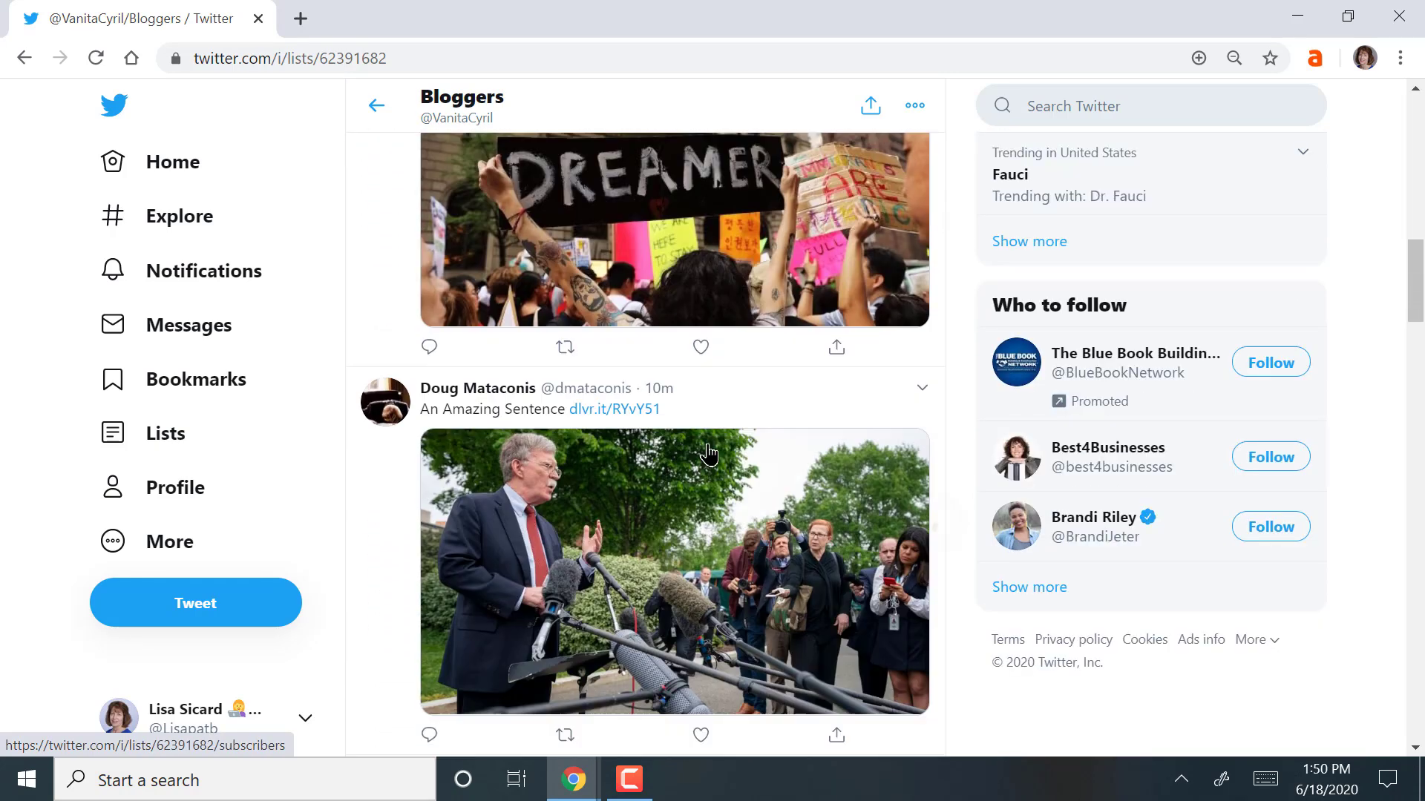
pyautogui.scroll(-9, 709, 452)
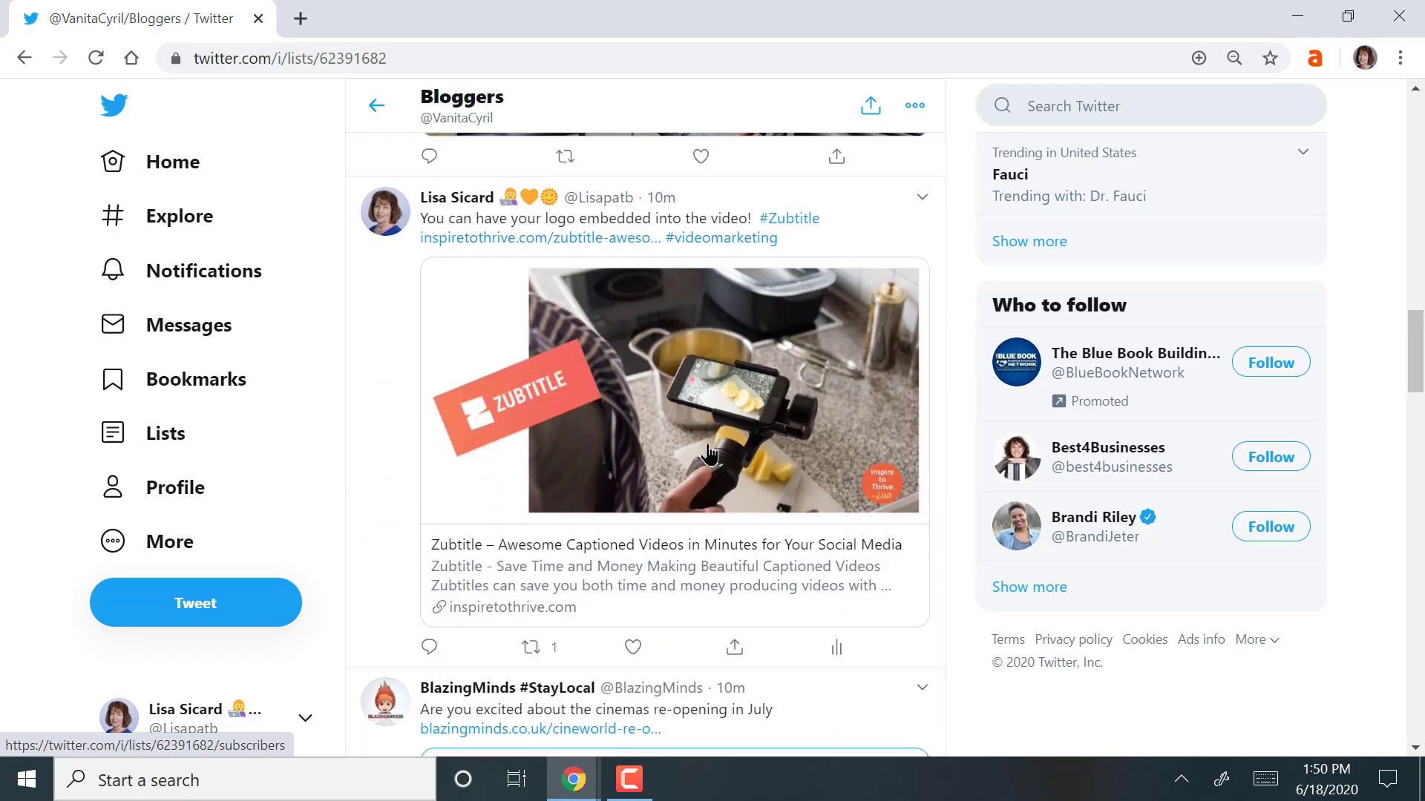
pyautogui.scroll(3, 709, 453)
pyautogui.scroll(-4, 709, 453)
pyautogui.scroll(-4, 709, 453)
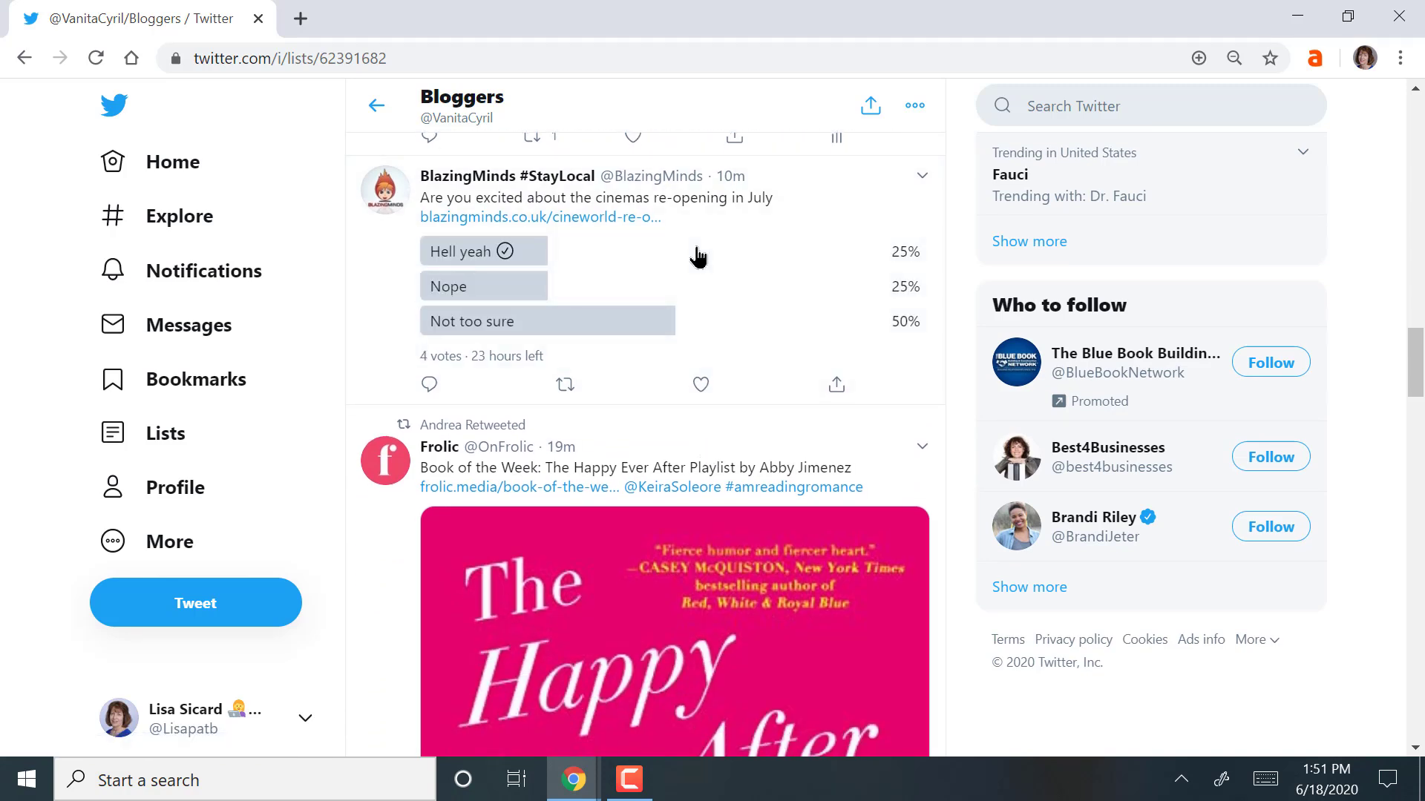
pyautogui.scroll(-1, 697, 257)
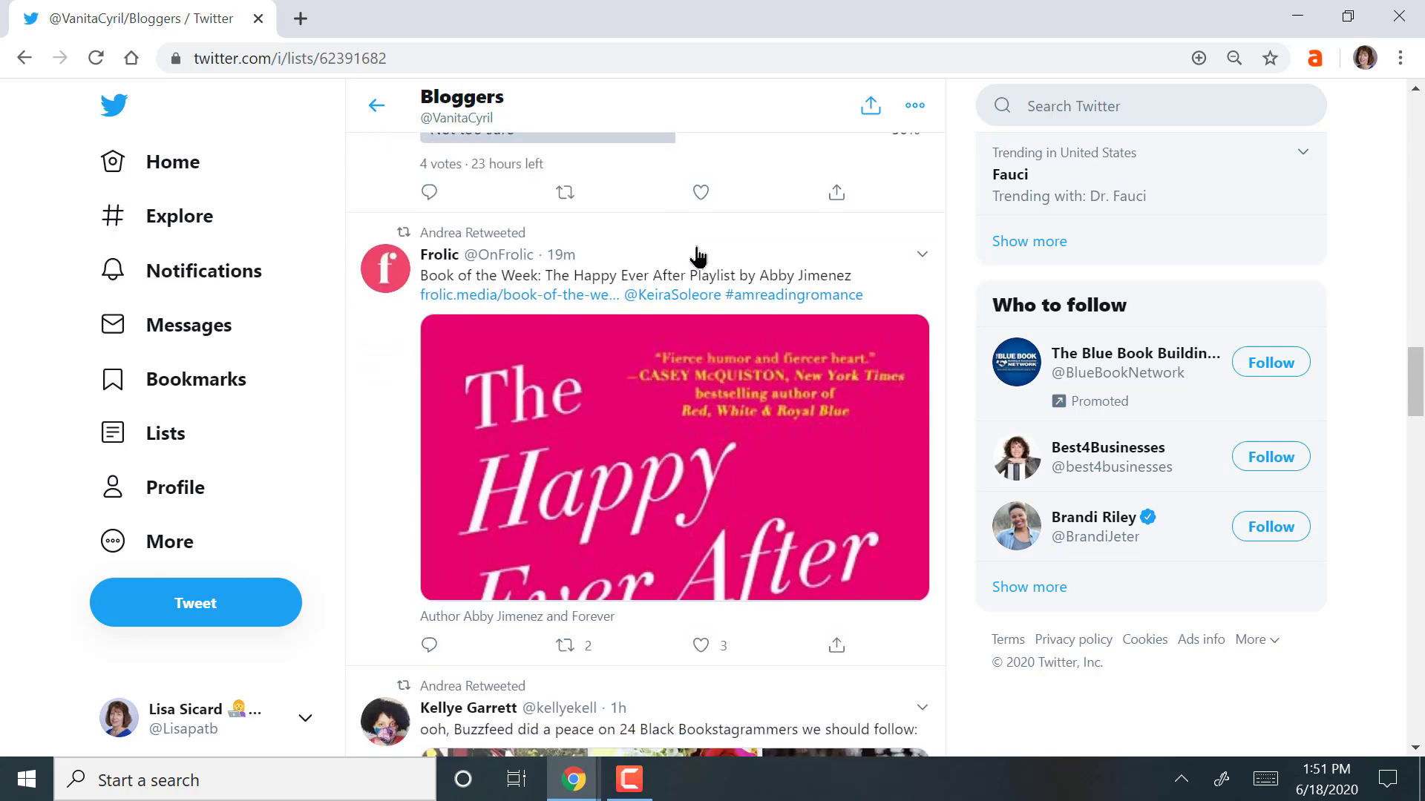
pyautogui.scroll(-5, 697, 257)
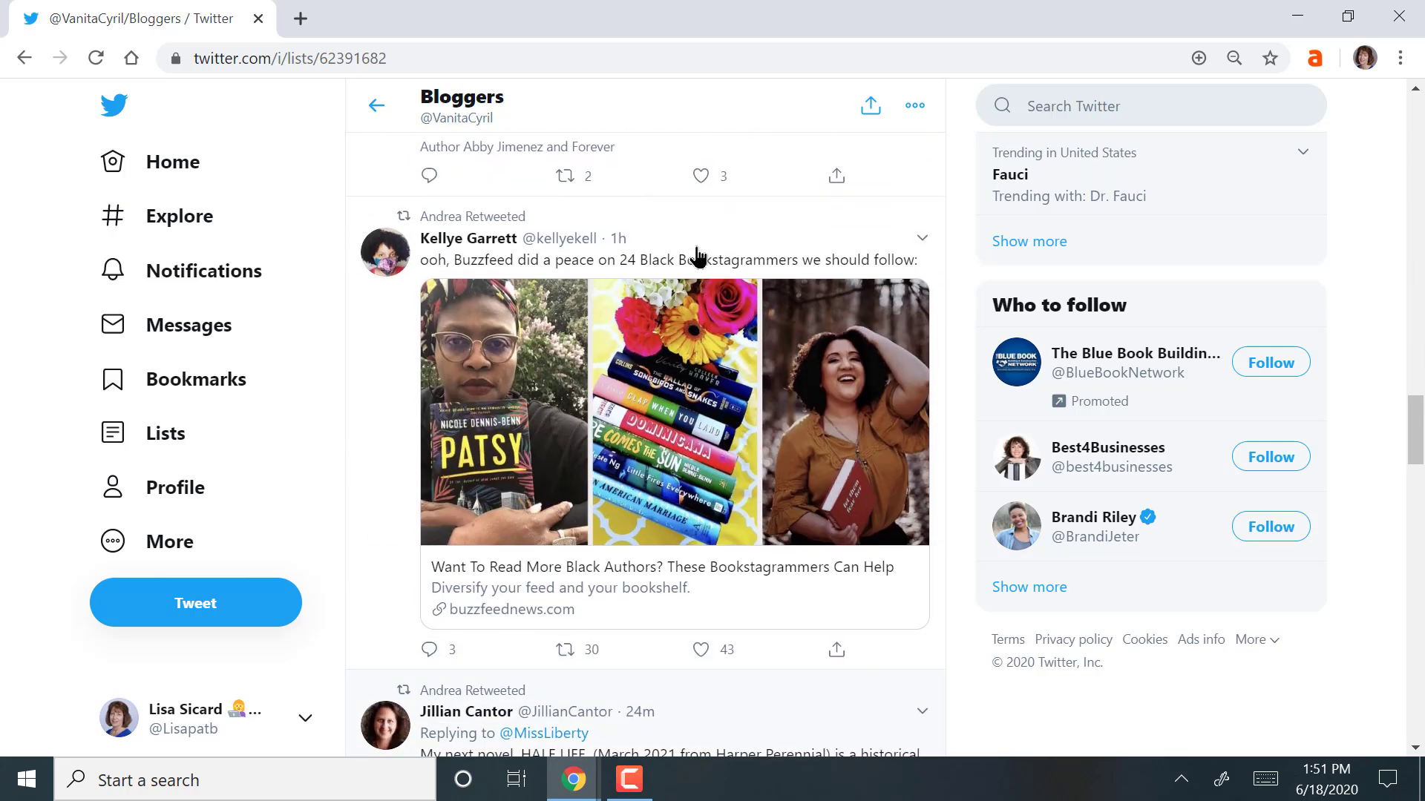
pyautogui.scroll(-12, 697, 257)
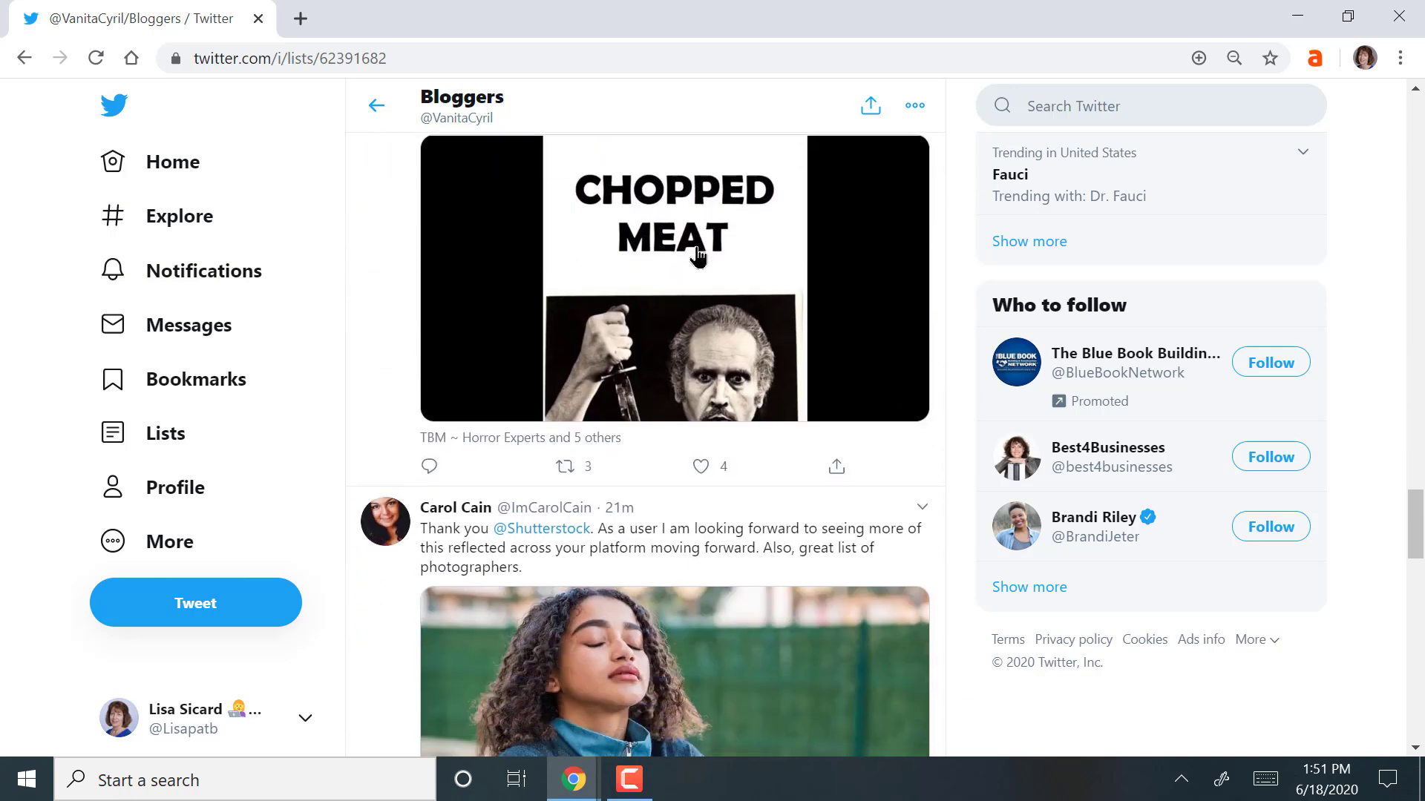
pyautogui.scroll(-7, 698, 256)
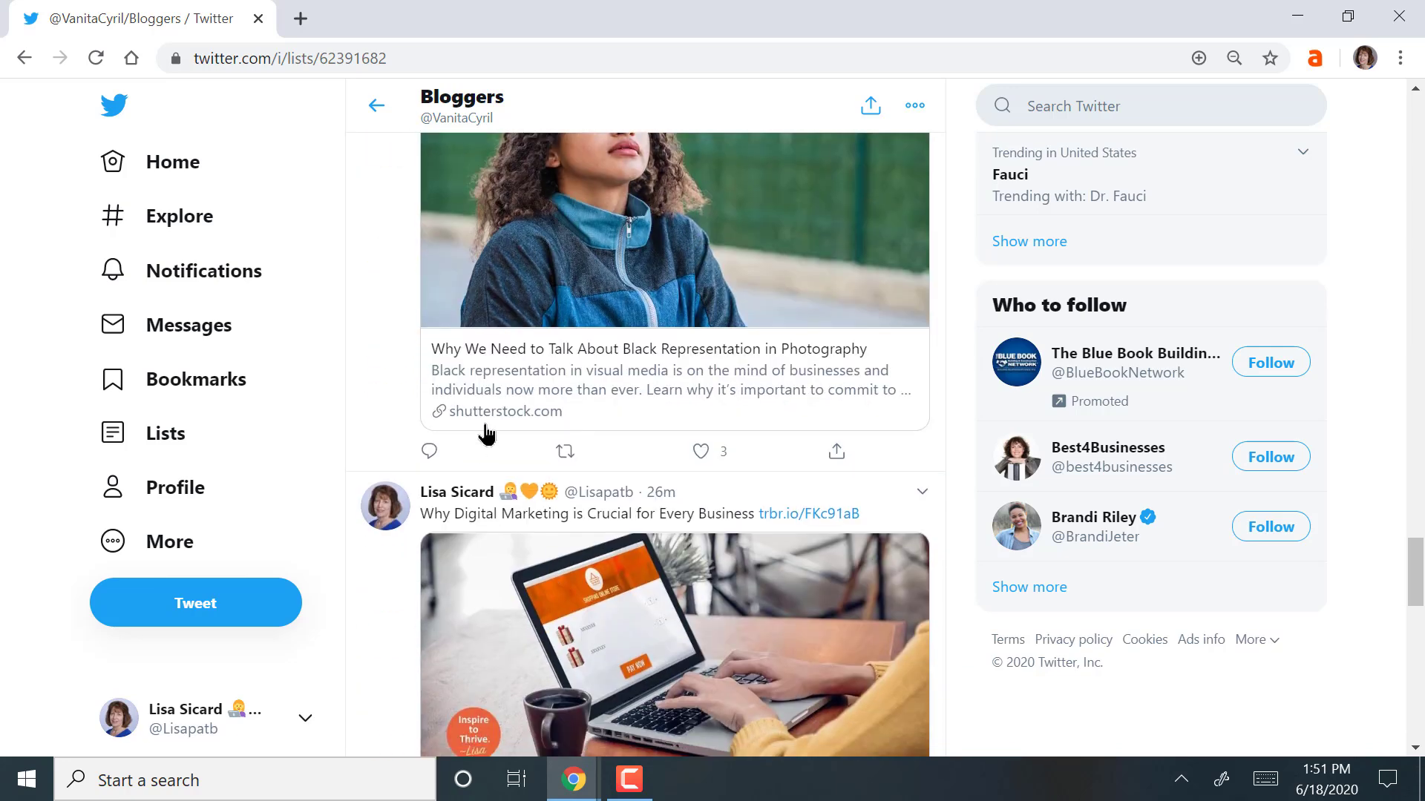
pyautogui.scroll(-10, 428, 450)
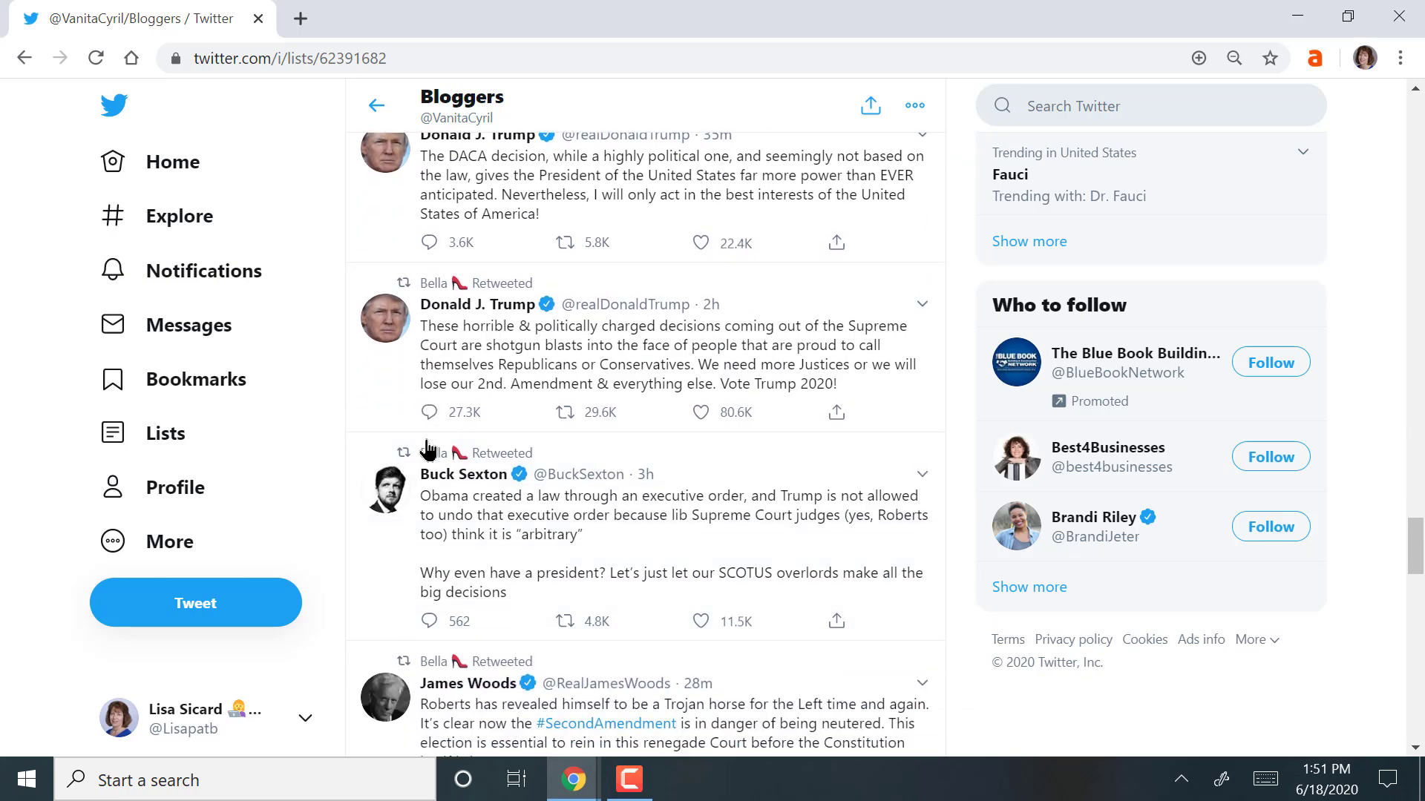
pyautogui.scroll(-8, 428, 450)
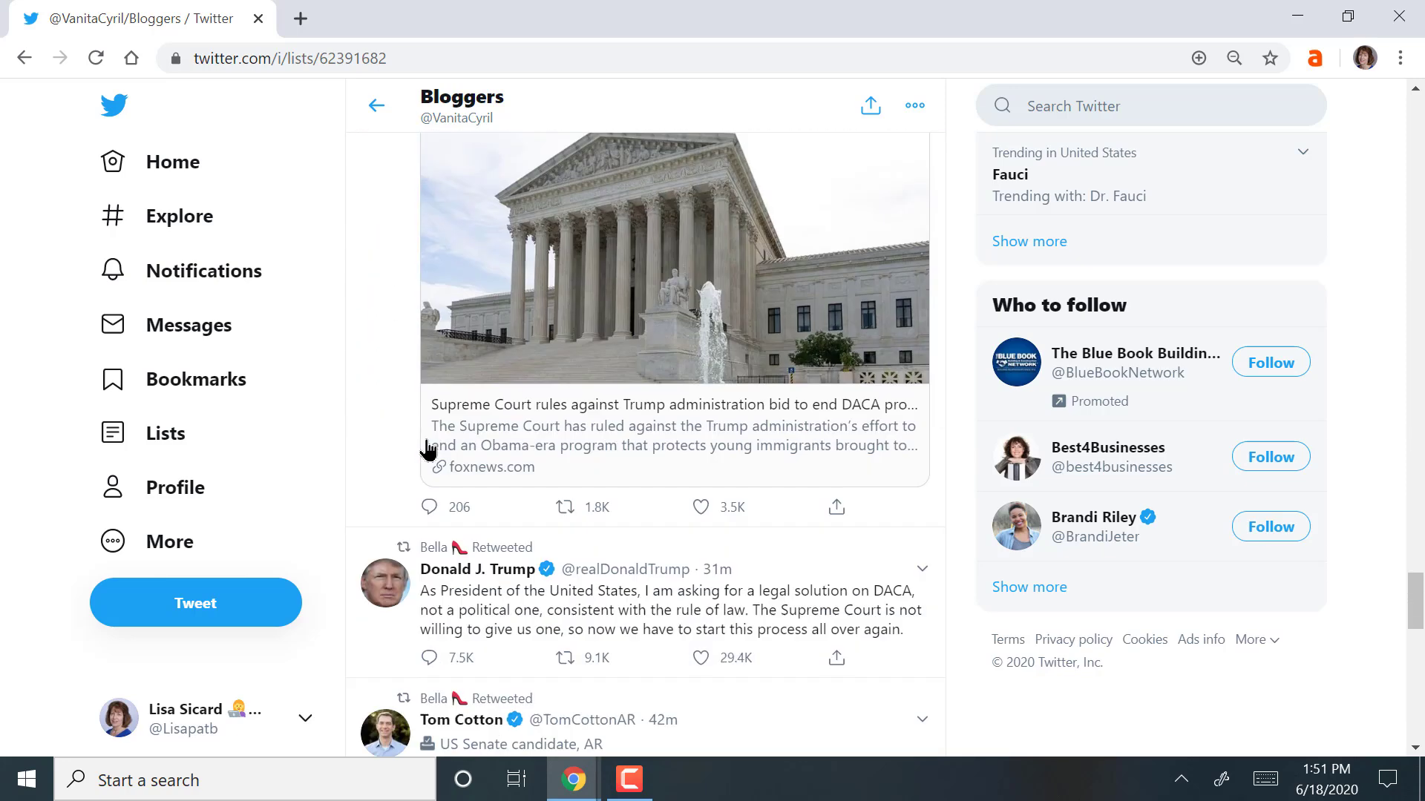
pyautogui.scroll(-12, 428, 450)
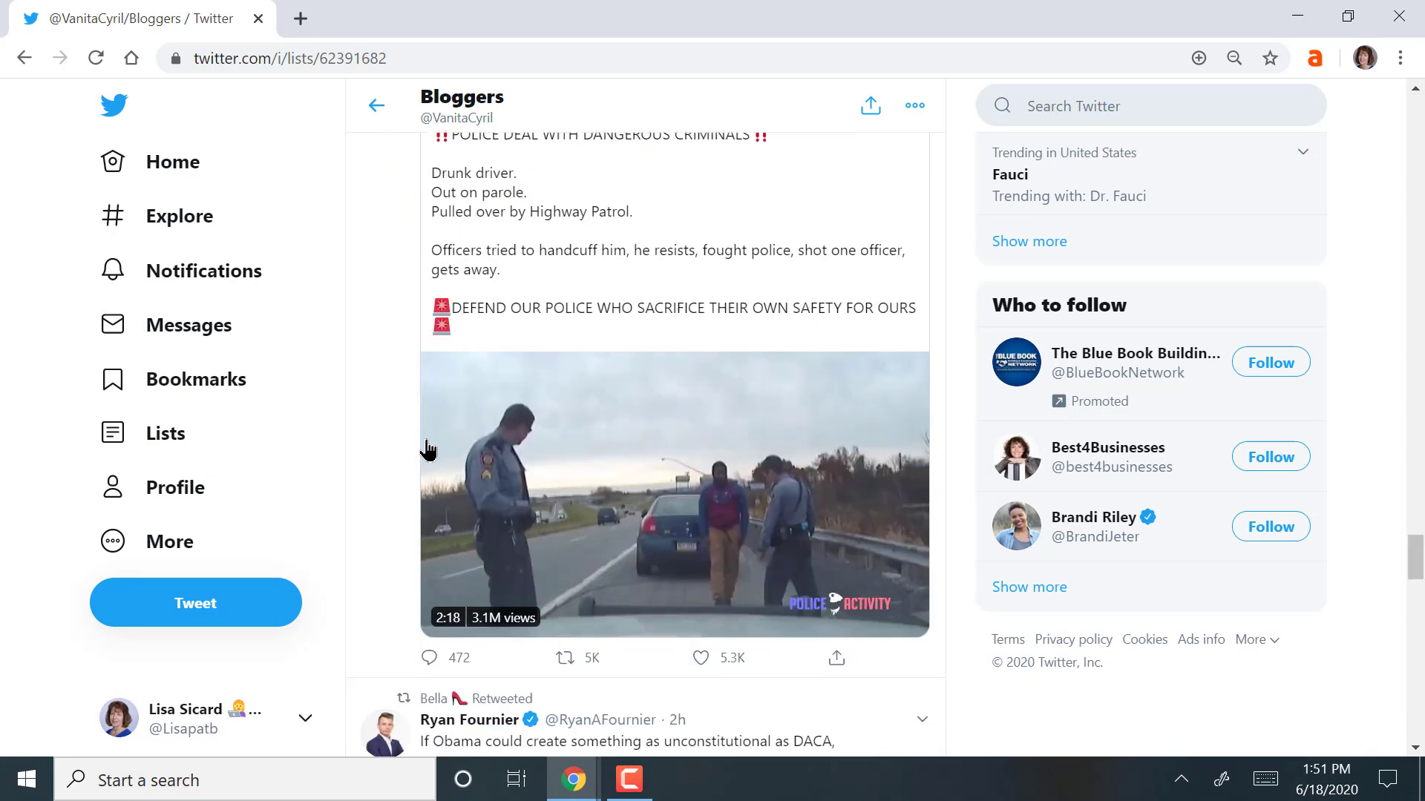
pyautogui.scroll(-2, 428, 450)
pyautogui.scroll(-1, 428, 450)
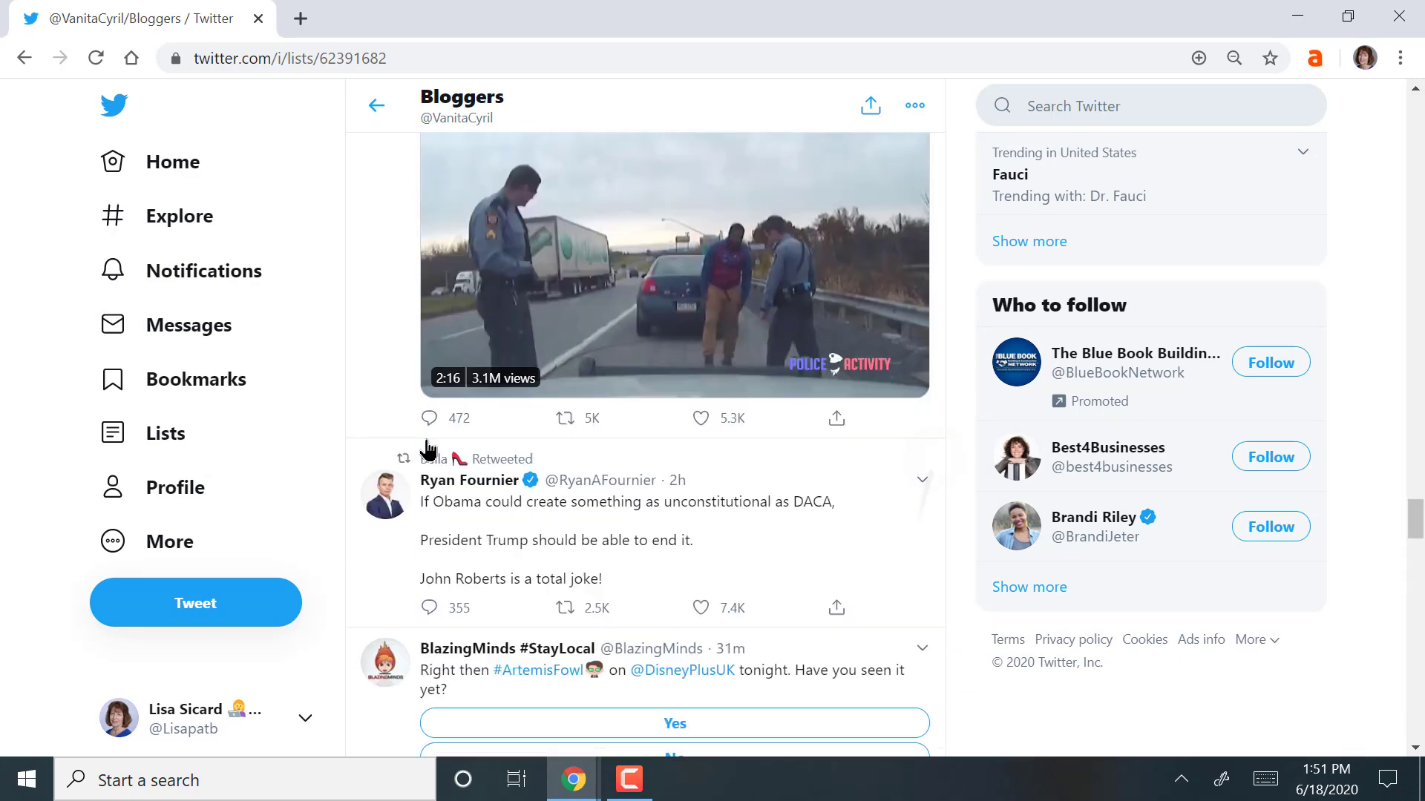
pyautogui.scroll(-3, 428, 450)
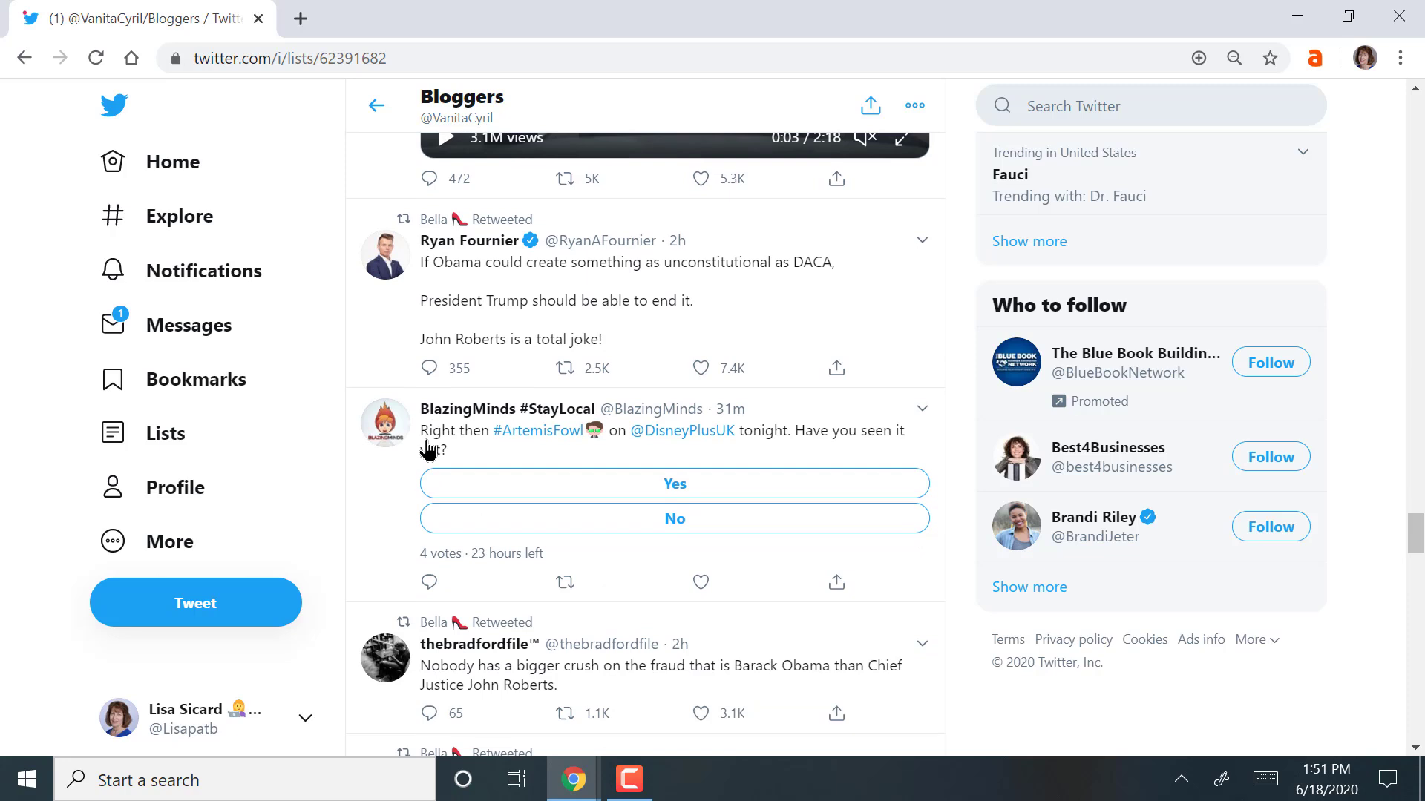
pyautogui.scroll(-4, 428, 450)
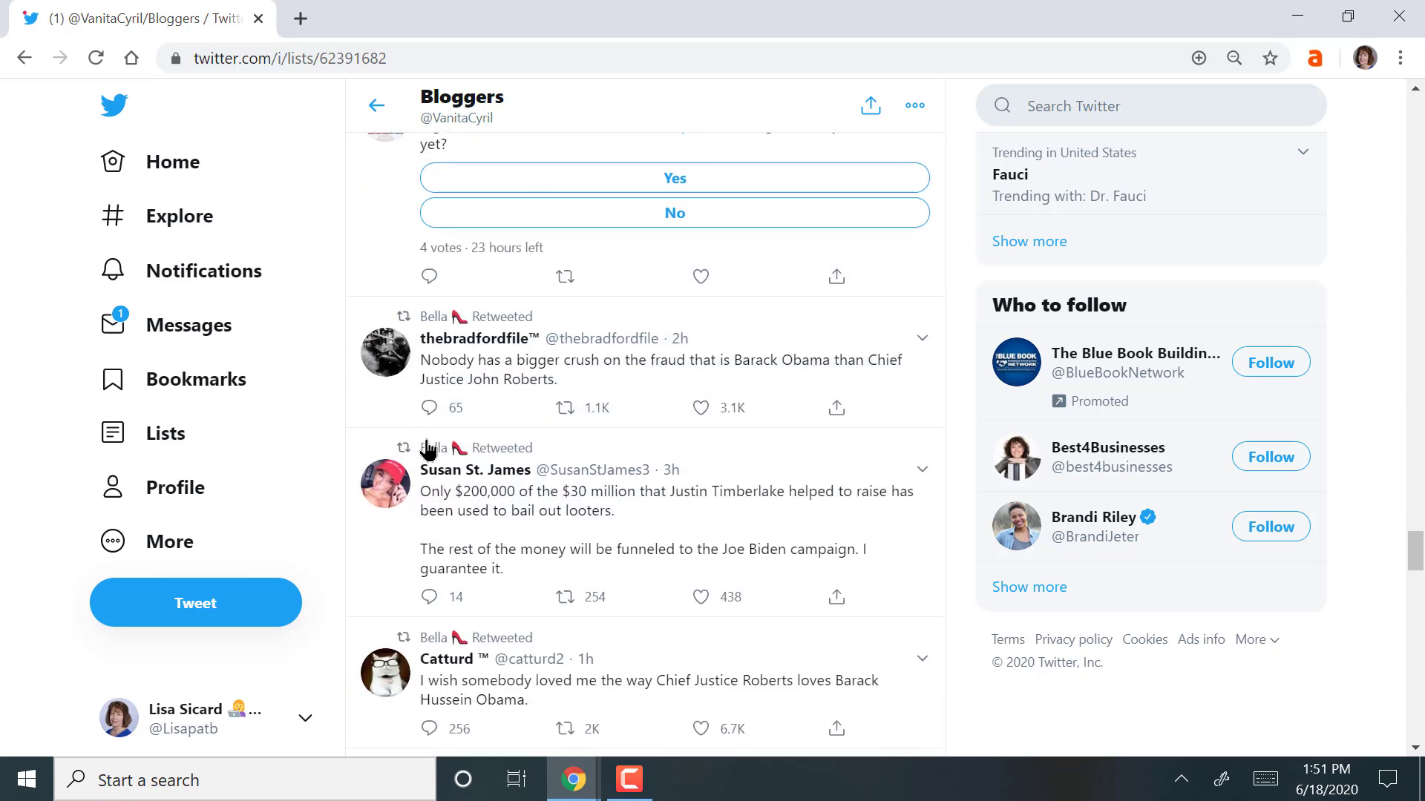
# Step: Return to Your Lists and open the Entrepreneurs list
pyautogui.hotkey('alt', 'Left')
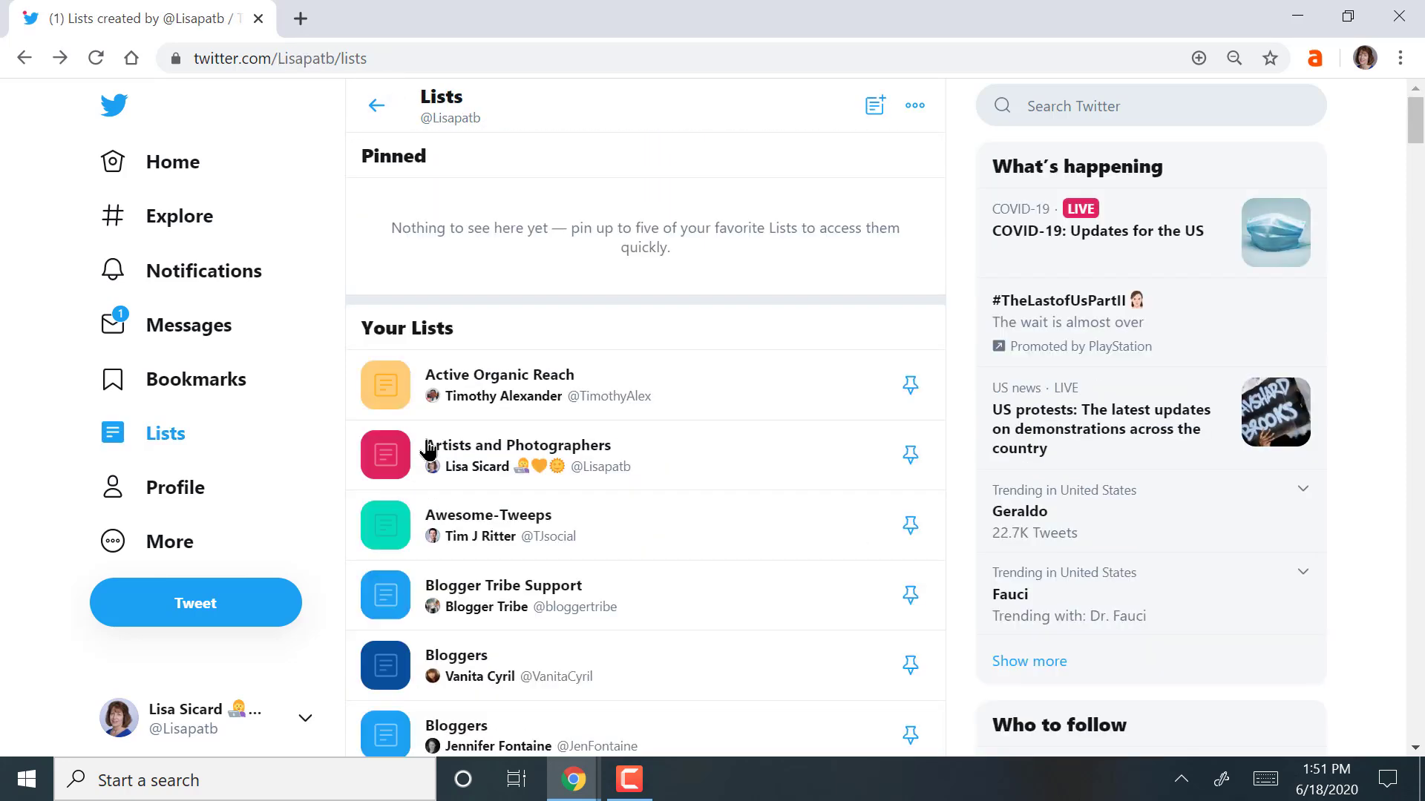
pyautogui.scroll(-4, 428, 450)
pyautogui.scroll(-5, 428, 451)
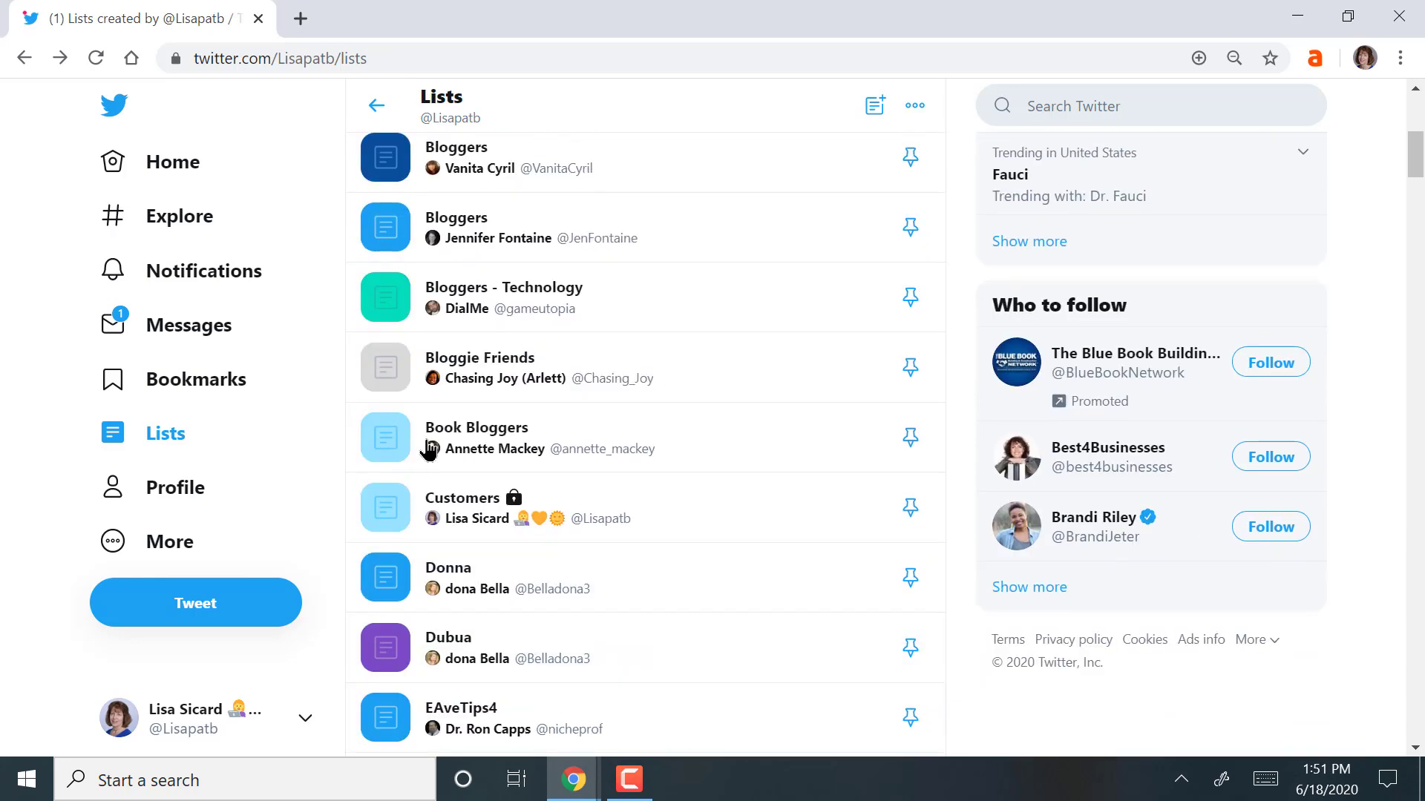
pyautogui.scroll(-2, 428, 449)
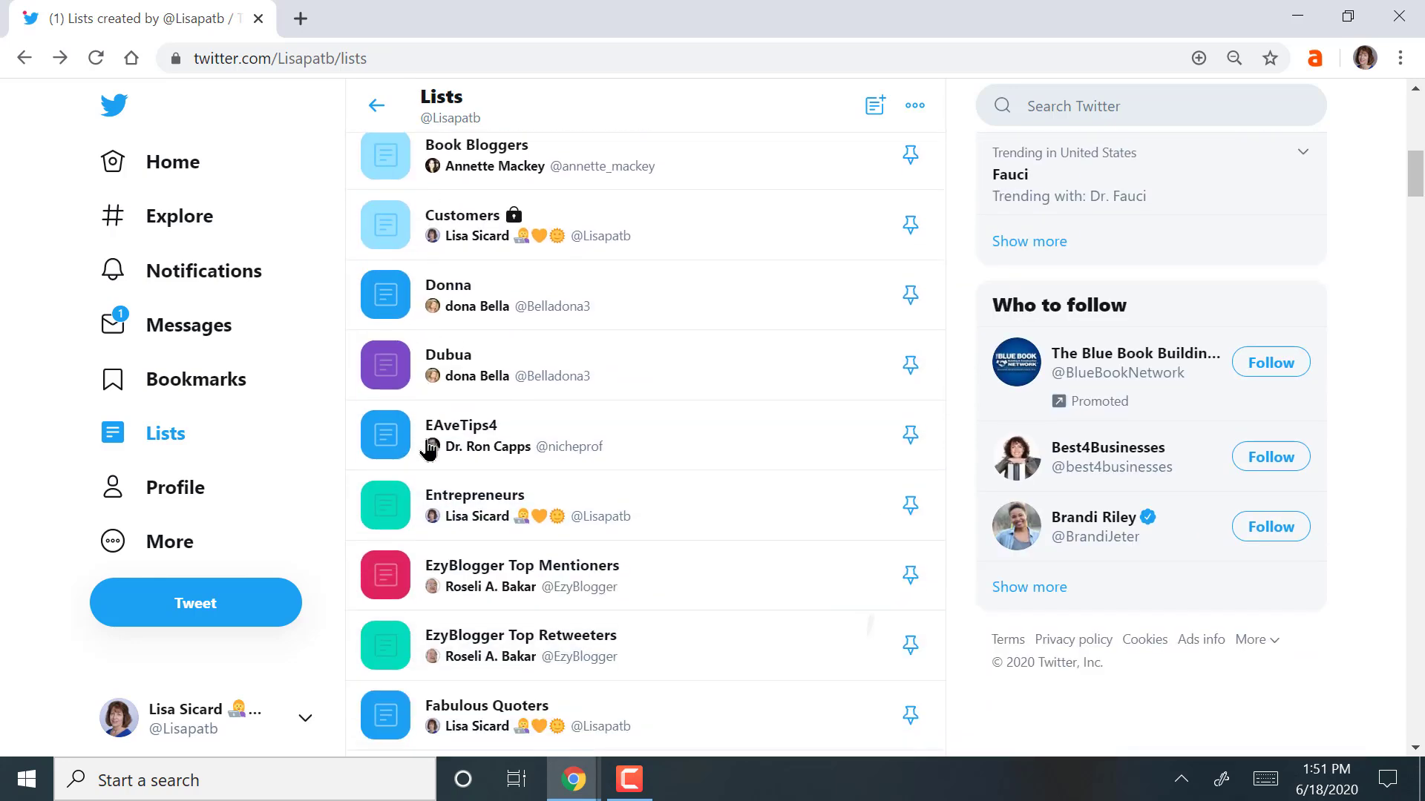
pyautogui.click(429, 449)
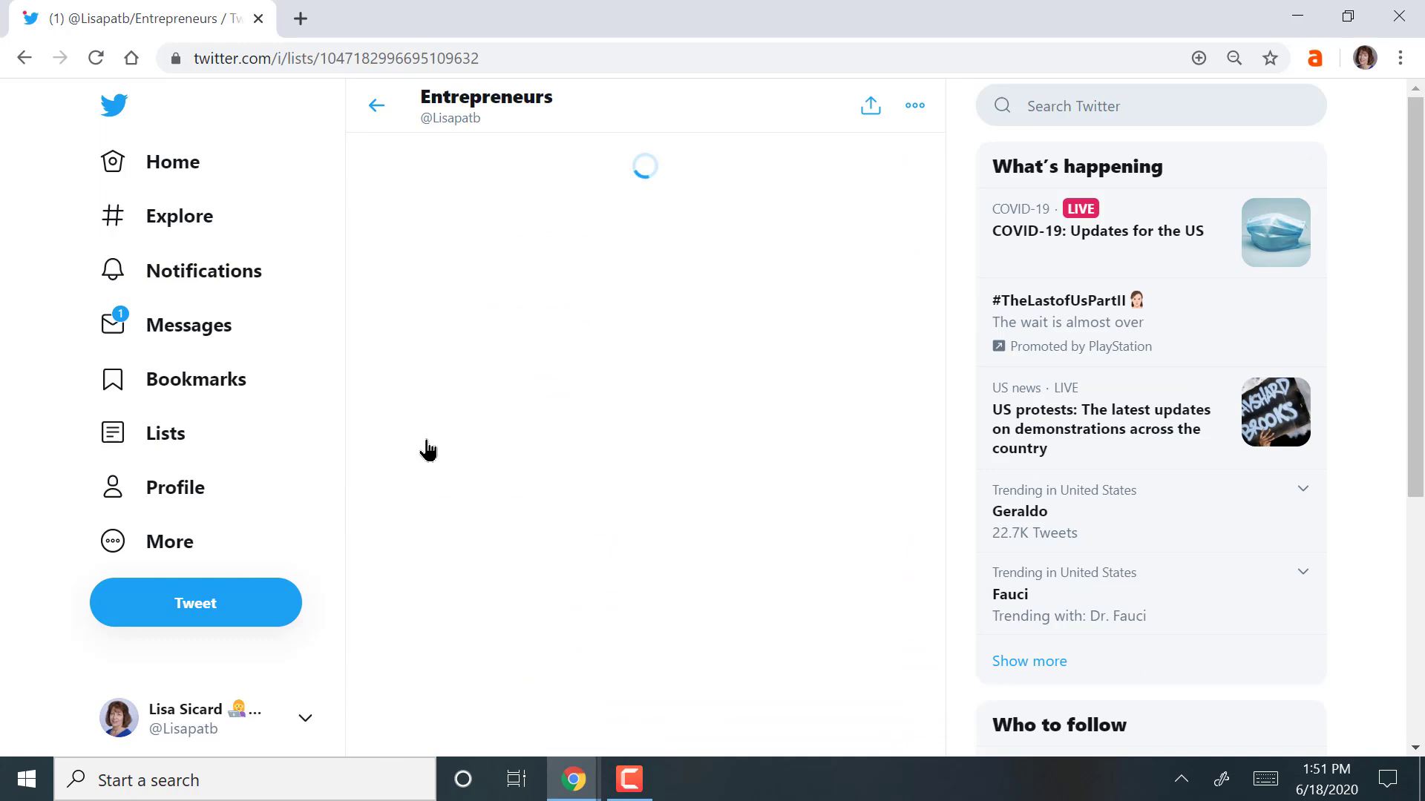
# Step: Scroll through the Entrepreneurs list's marketing and leadership tweets
pyautogui.scroll(-5, 428, 449)
pyautogui.scroll(-6, 428, 449)
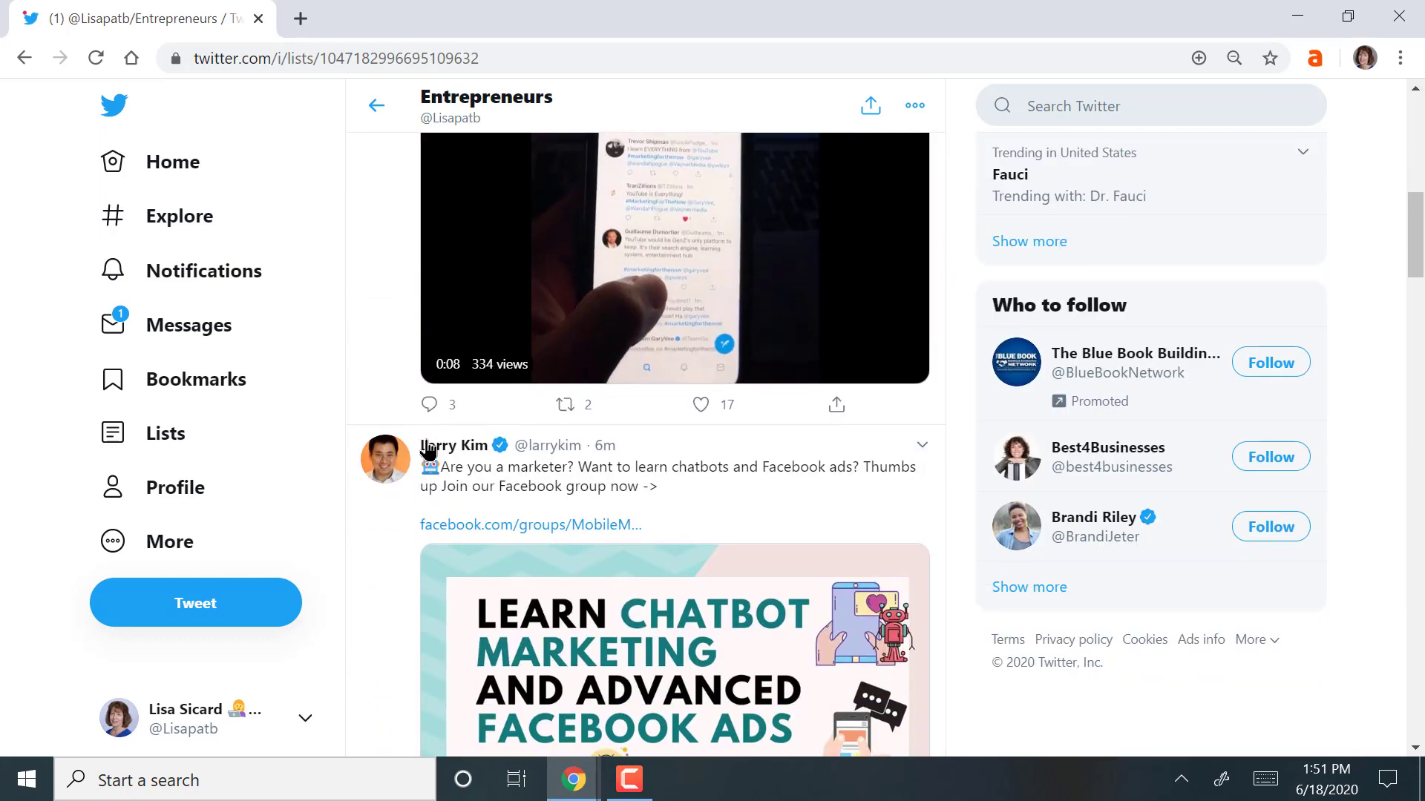
pyautogui.scroll(-4, 428, 449)
pyautogui.scroll(1, 428, 448)
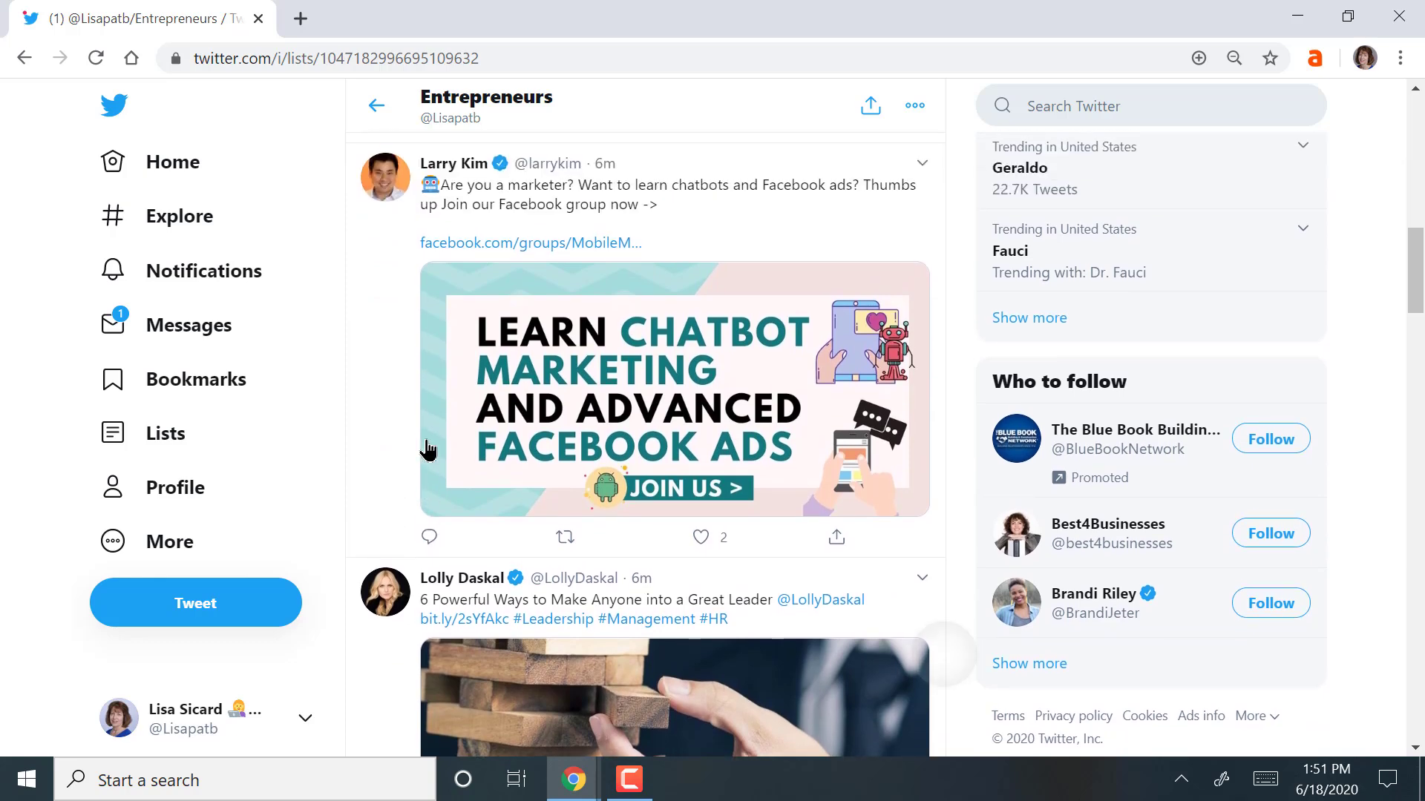
pyautogui.scroll(-5, 428, 449)
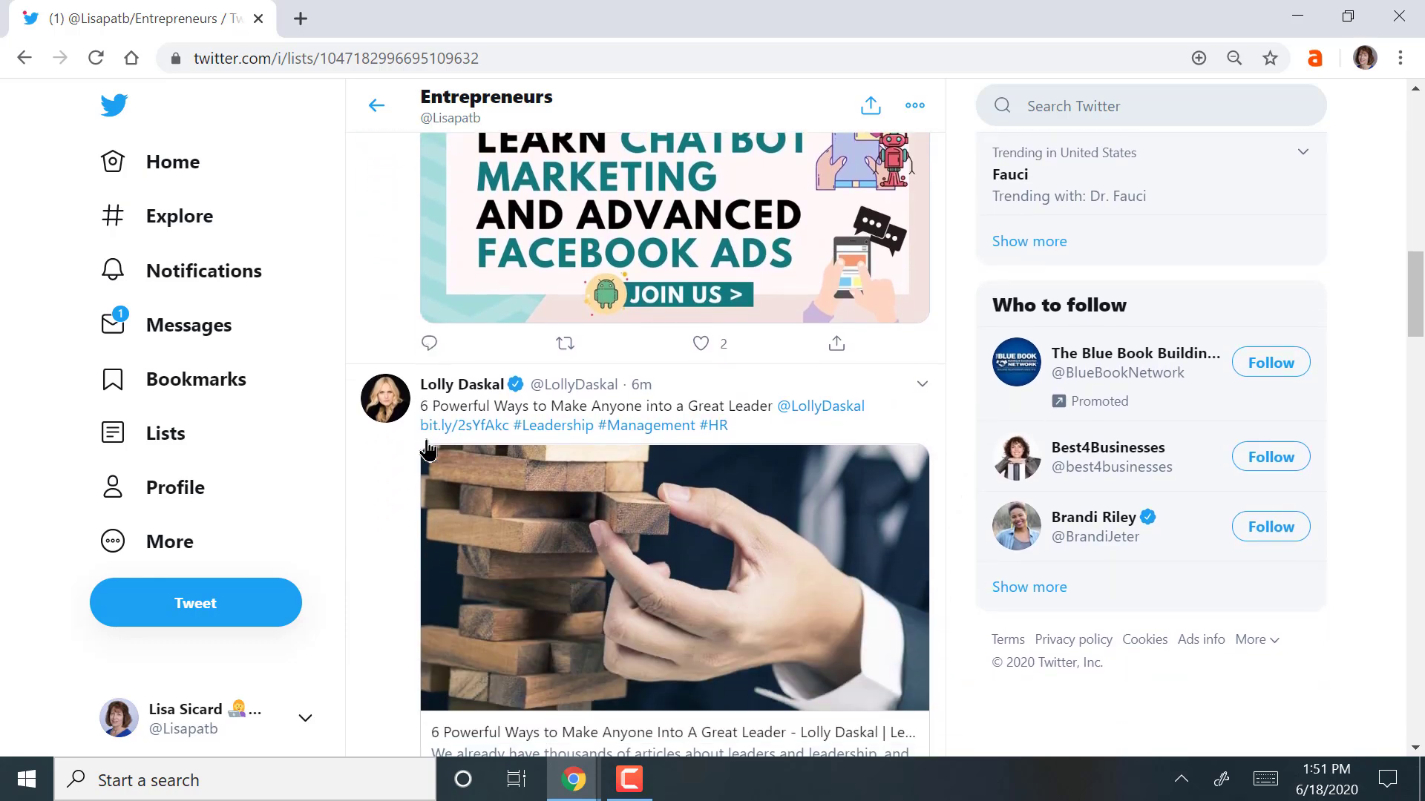
pyautogui.scroll(-14, 428, 449)
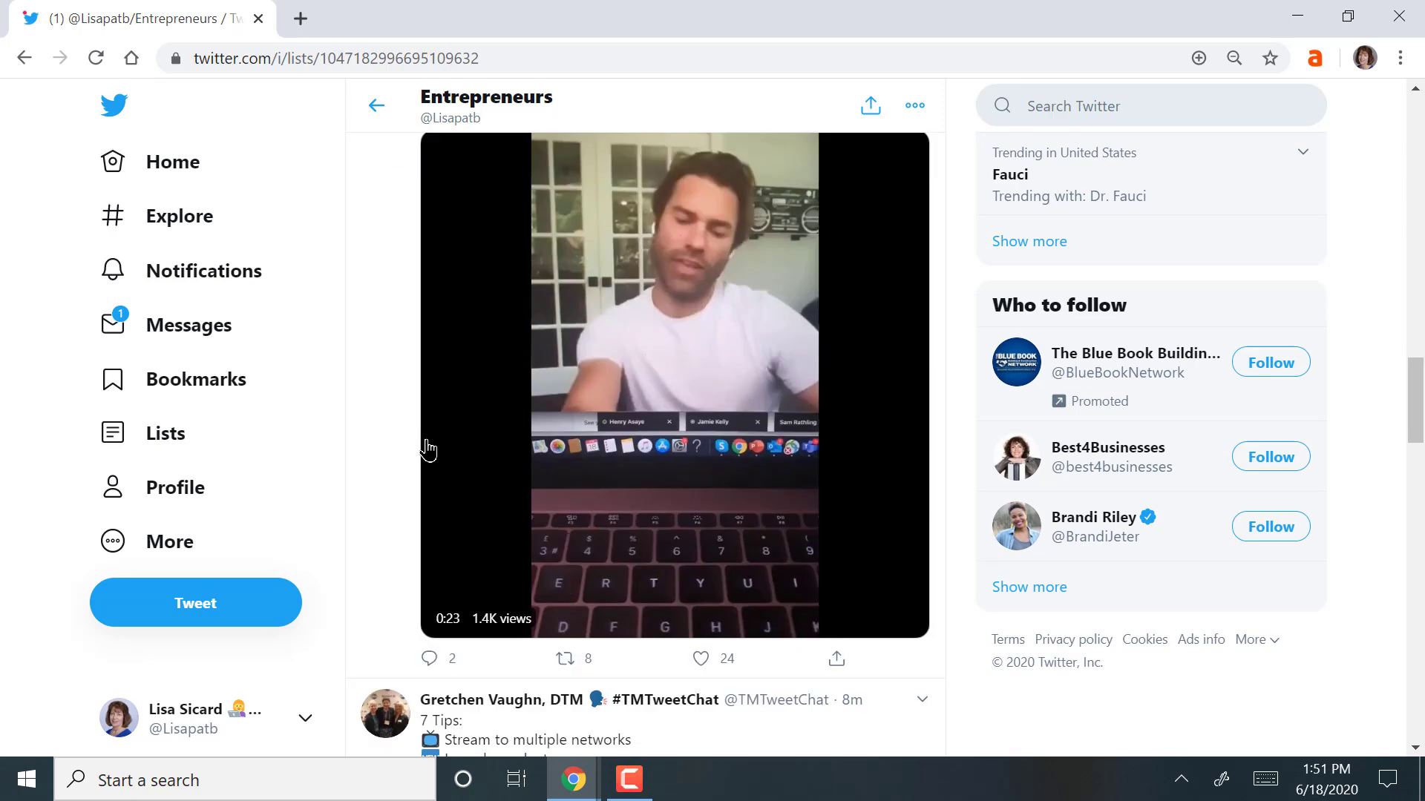
pyautogui.scroll(-6, 428, 449)
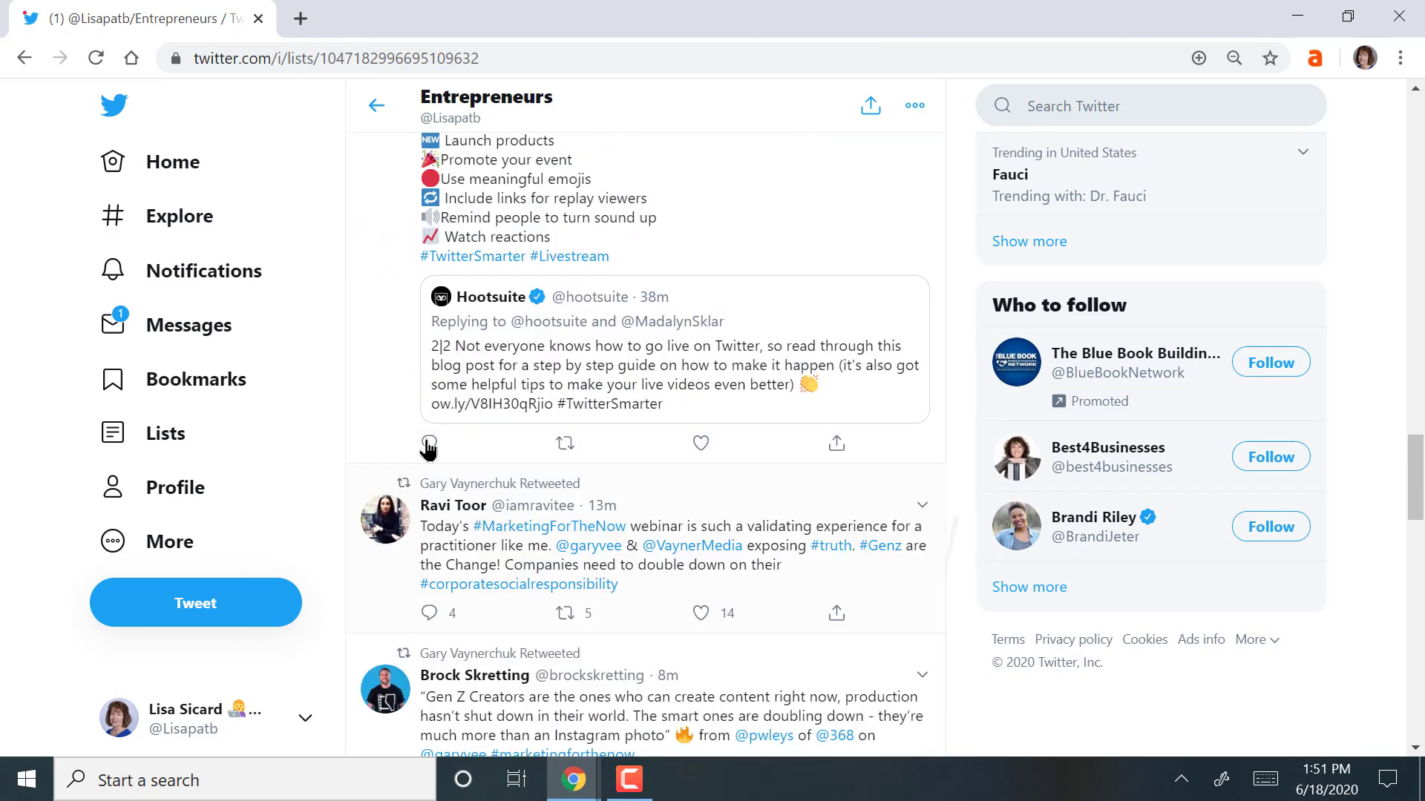
pyautogui.scroll(-3, 428, 449)
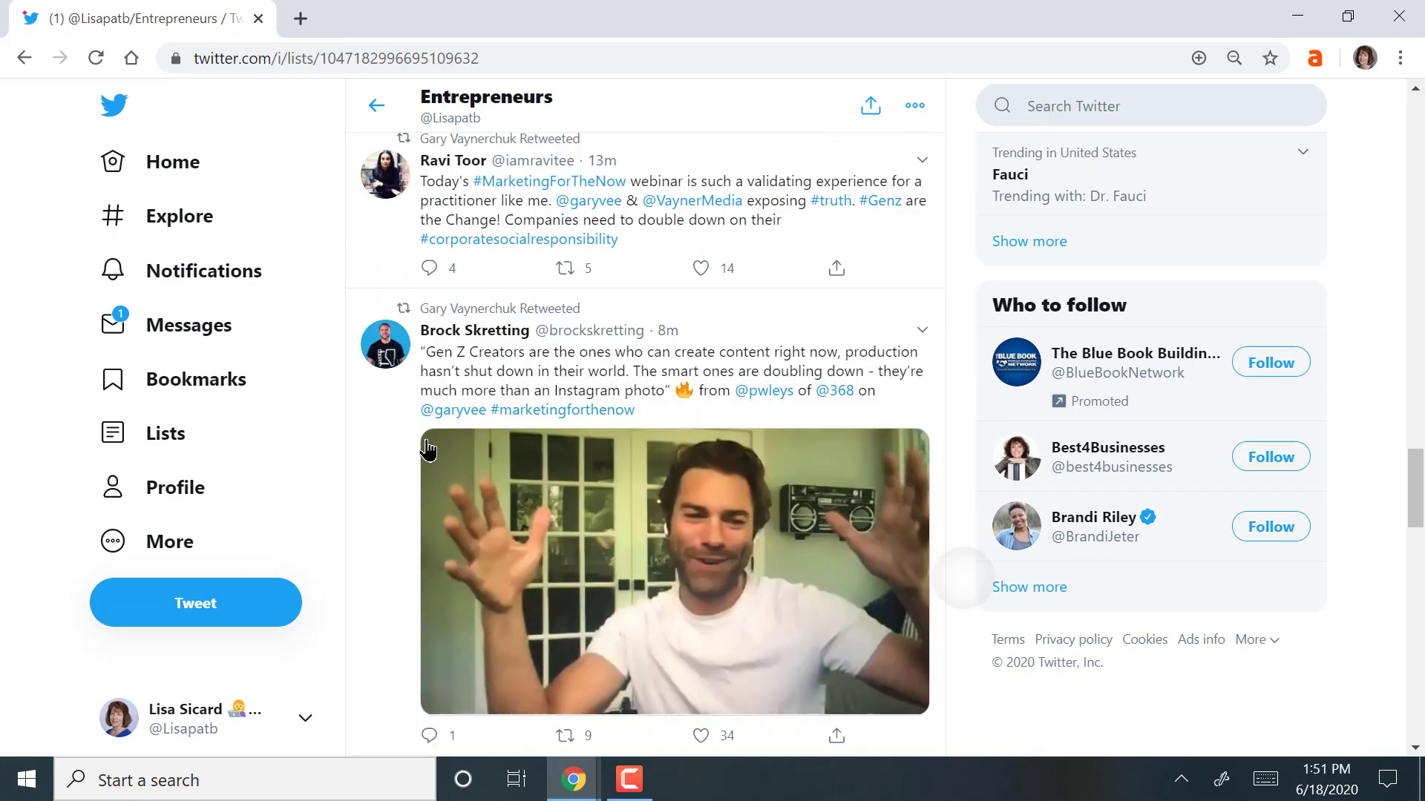
# Step: Switch to a refreshed Home timeline and scroll to the #TwitterSmarter Q7 tweet
pyautogui.click(595, 119)
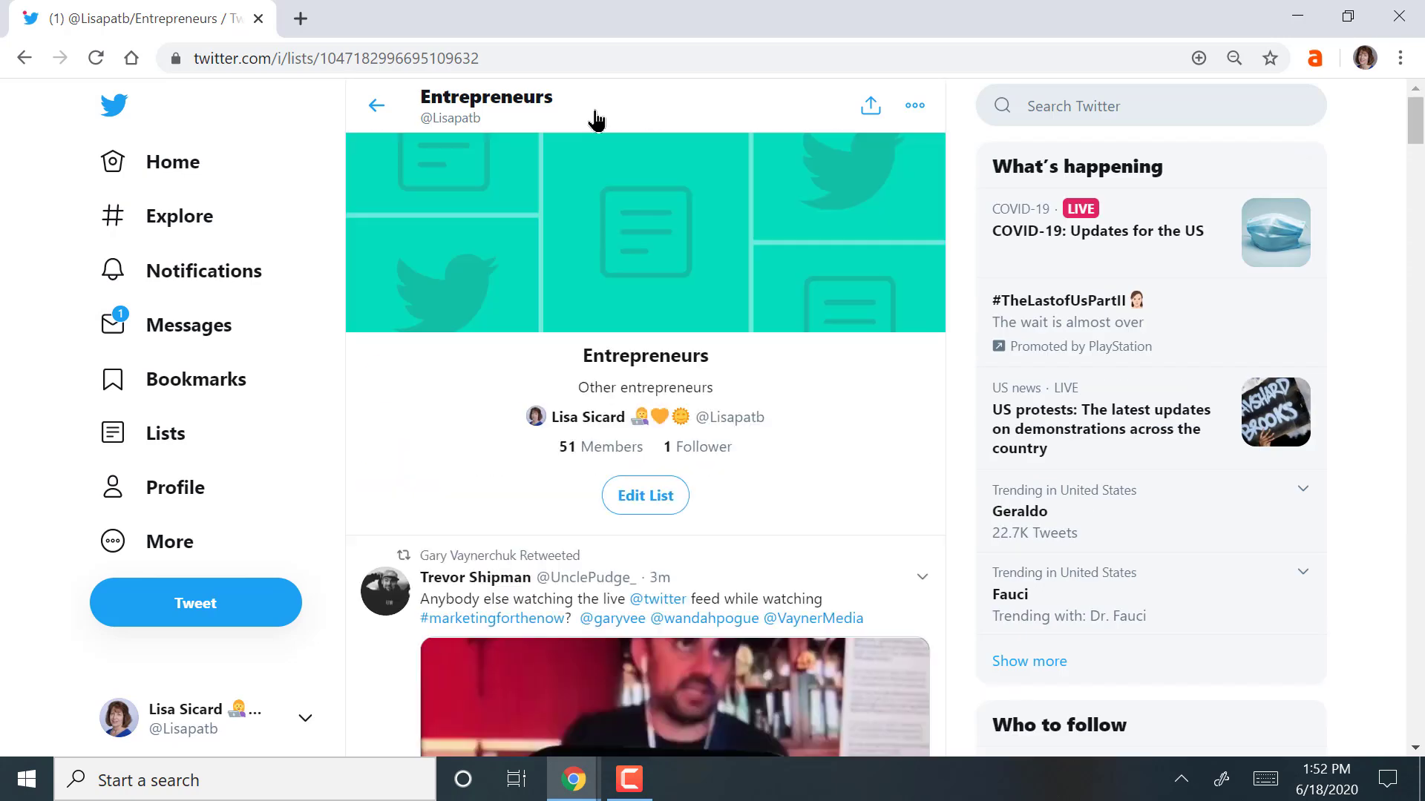
pyautogui.hotkey('alt', 'Left')
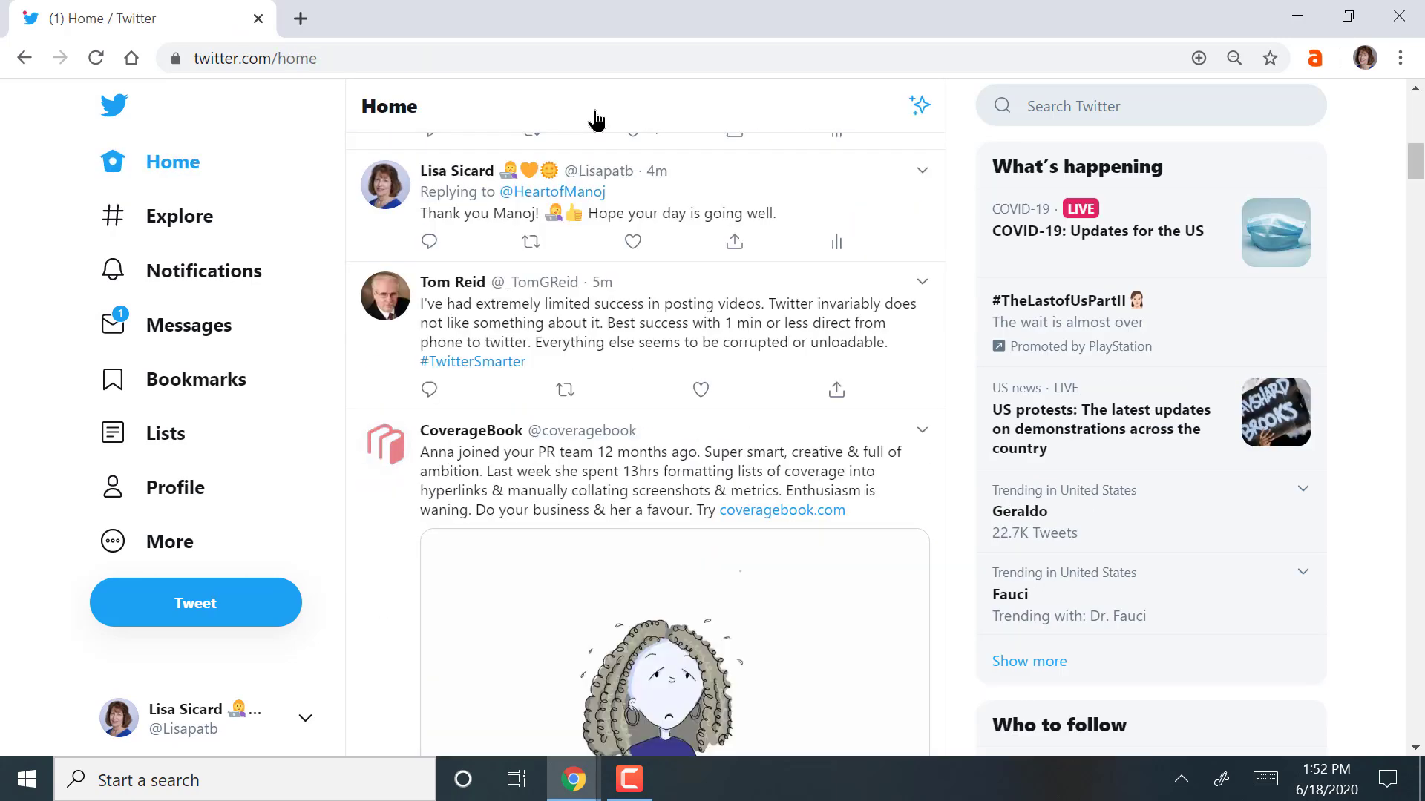
pyautogui.click(596, 119)
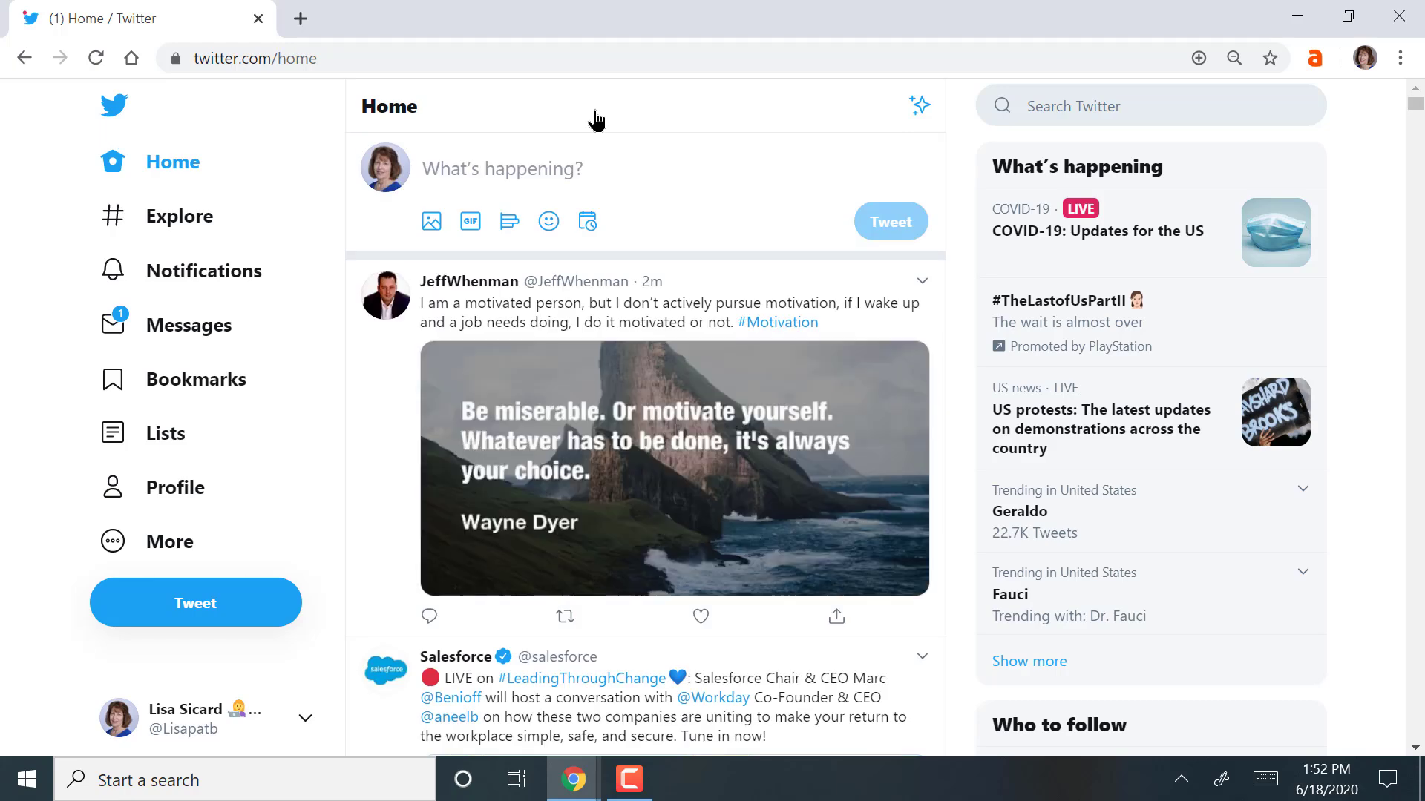
pyautogui.scroll(-10, 596, 119)
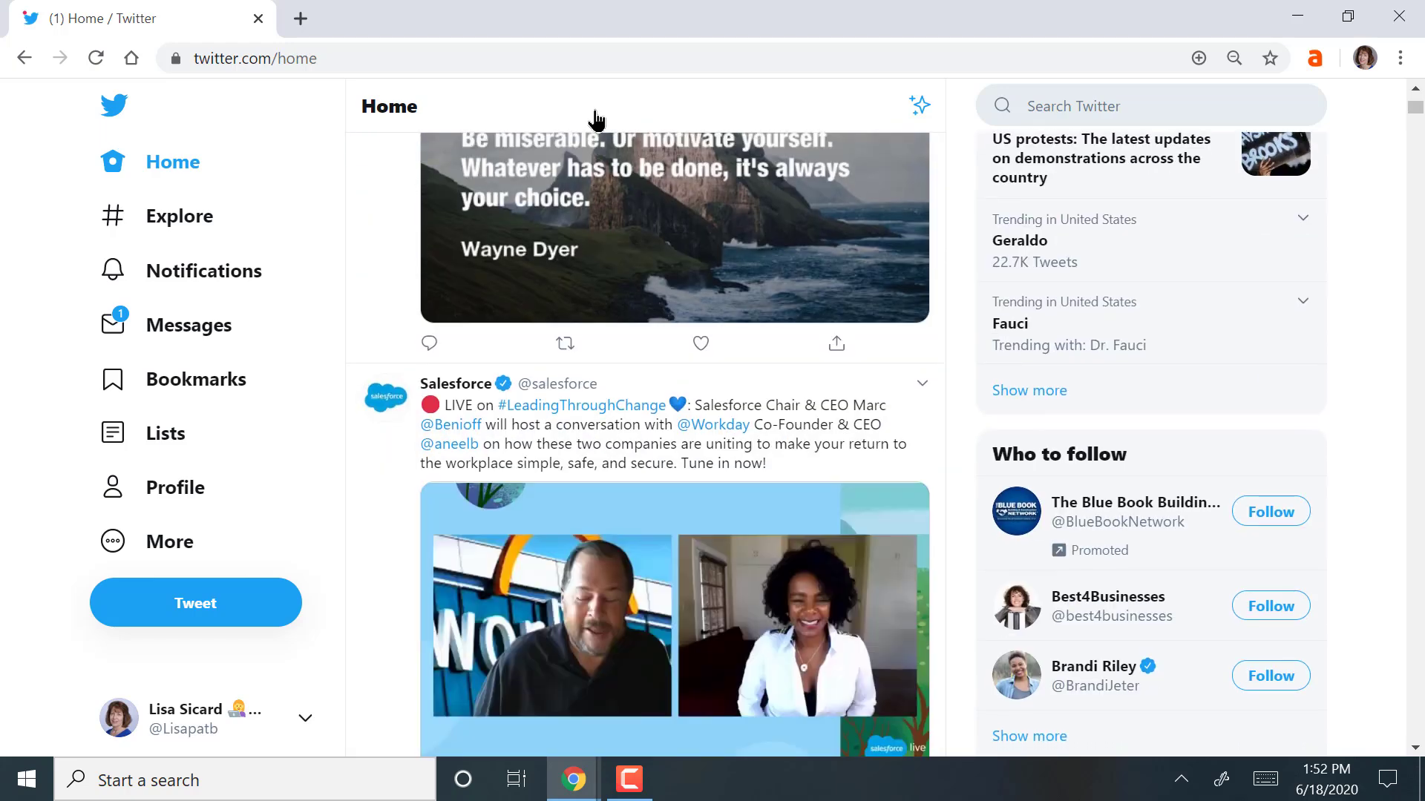
pyautogui.scroll(-1, 596, 119)
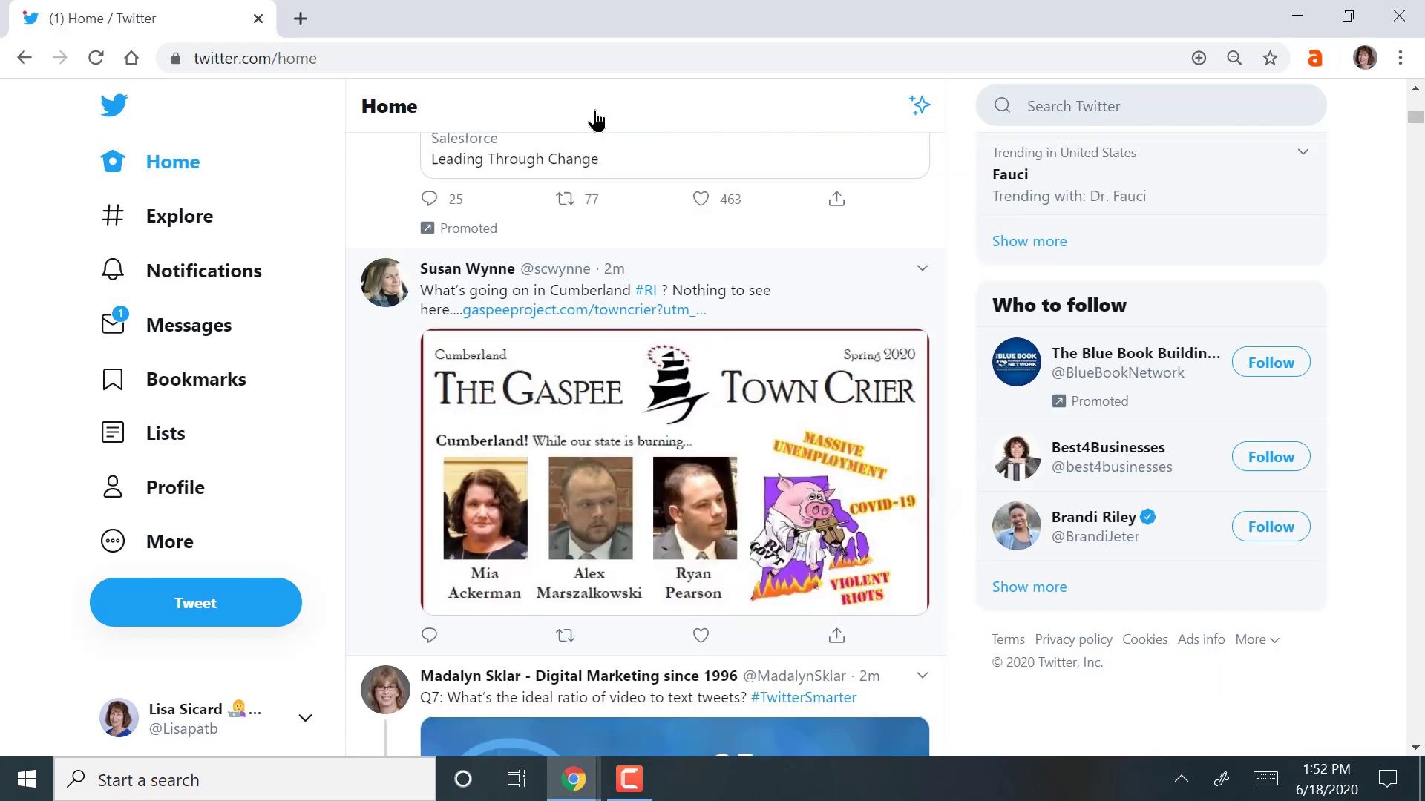
pyautogui.scroll(6, 596, 119)
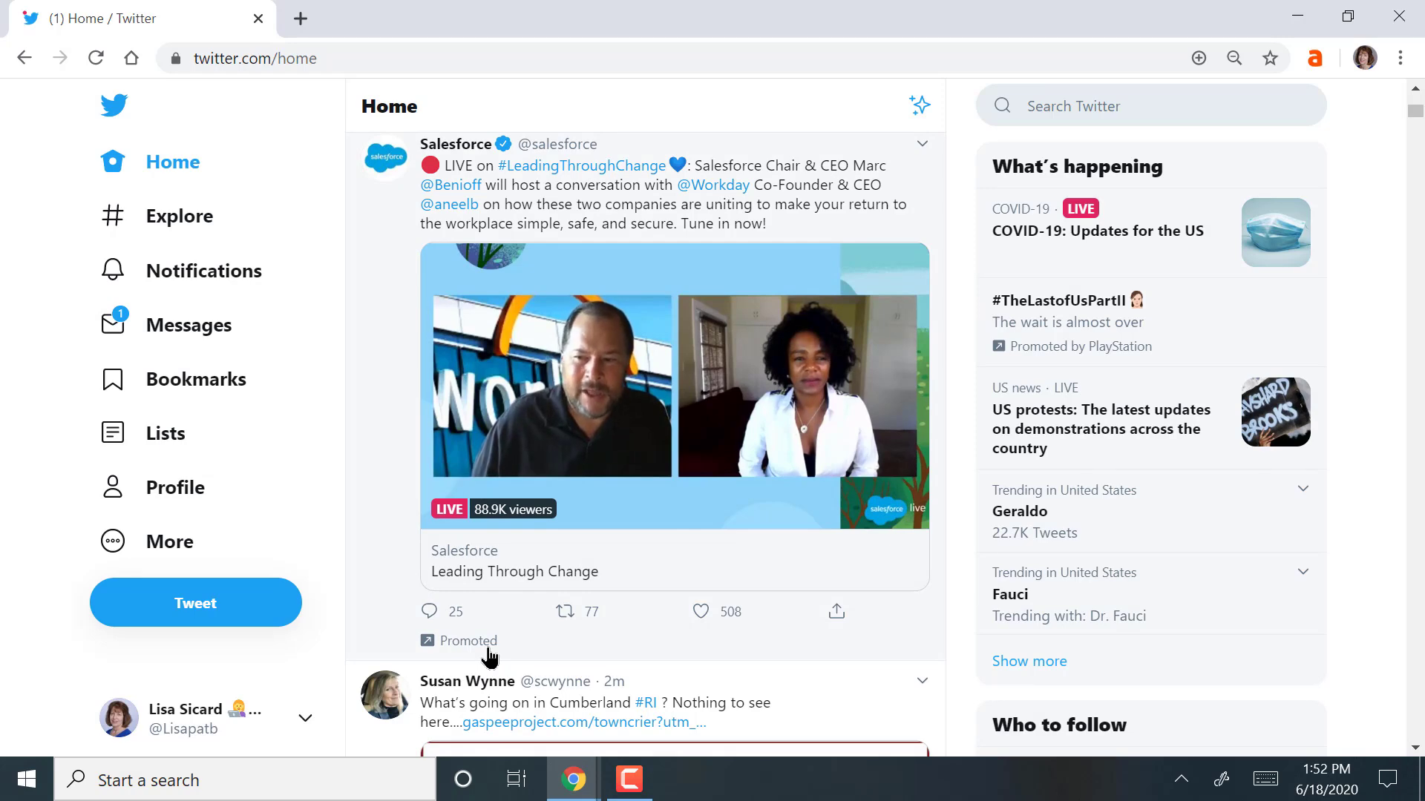
pyautogui.scroll(-6, 489, 658)
pyautogui.scroll(-2, 489, 658)
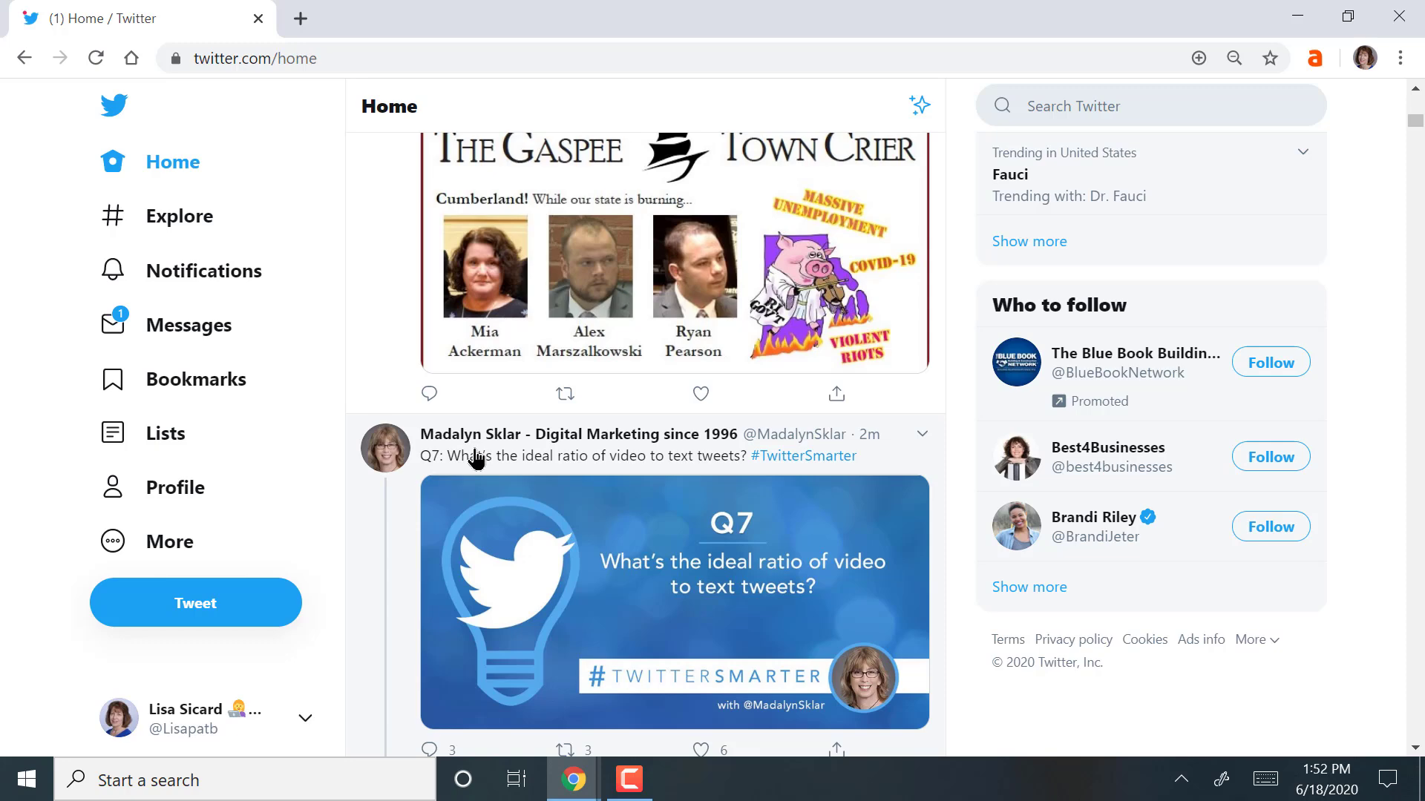
# Step: Read the replies on the Q7 #TwitterSmarter tweet (3 retweets, 7 likes), then go back to Home
pyautogui.scroll(-3, 476, 458)
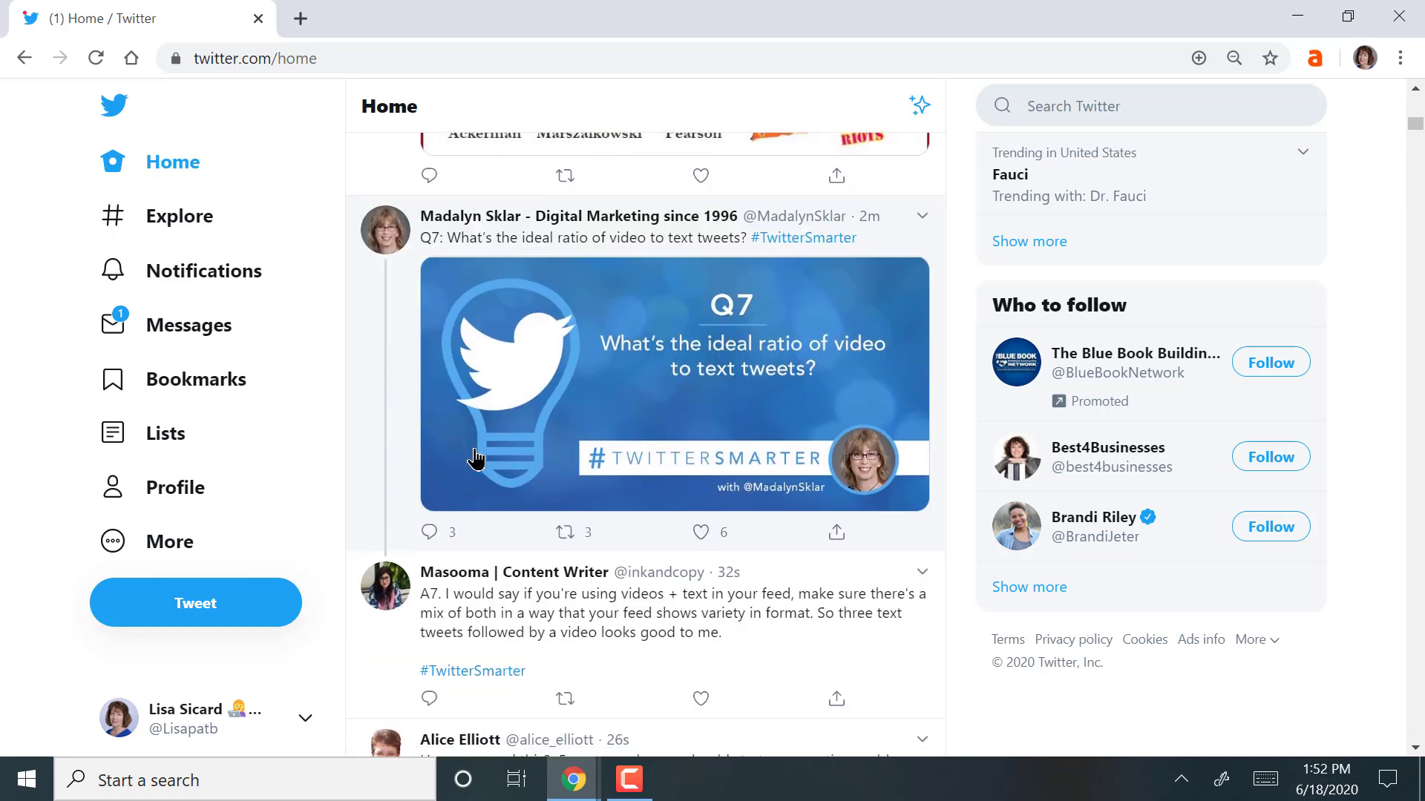
pyautogui.click(425, 245)
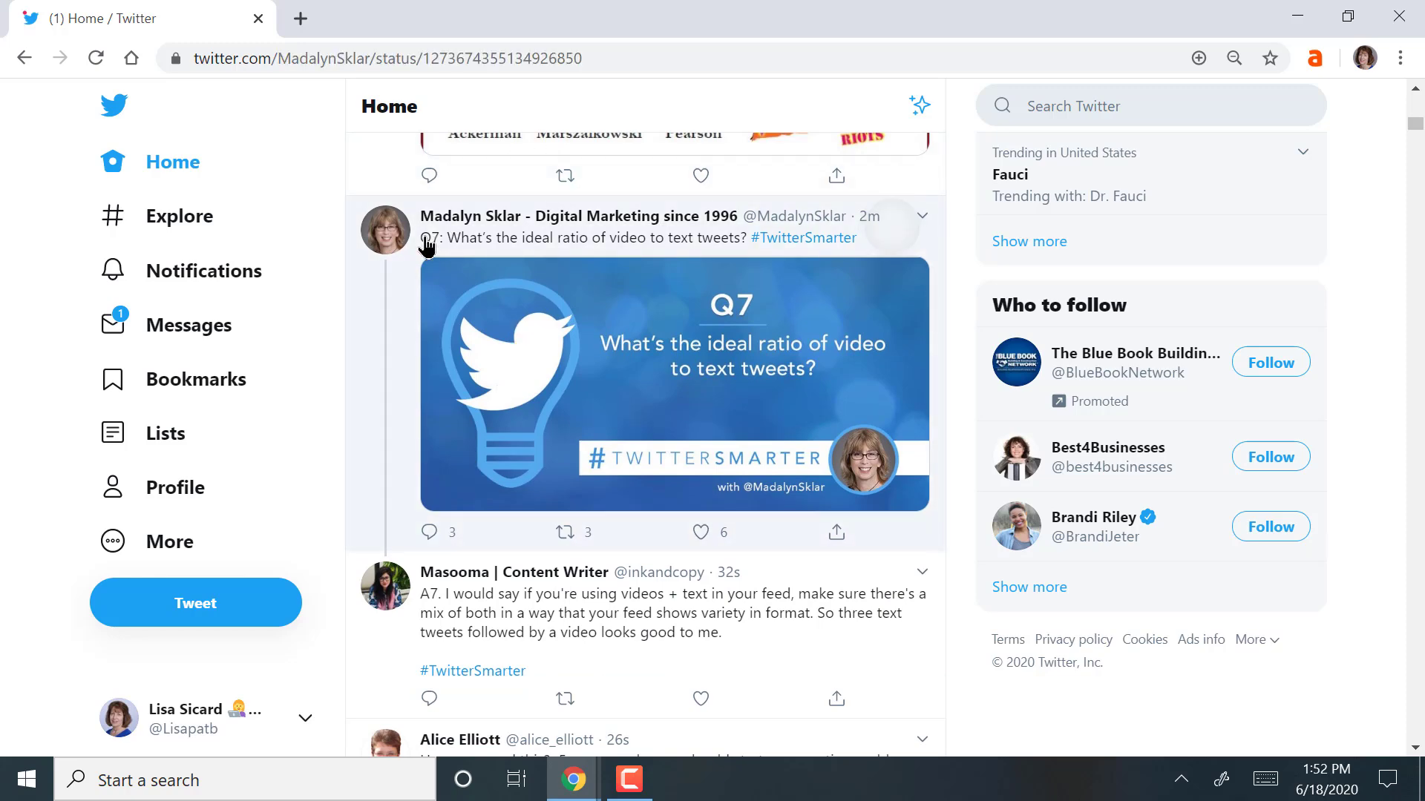
pyautogui.scroll(-4, 425, 245)
pyautogui.scroll(-1, 425, 245)
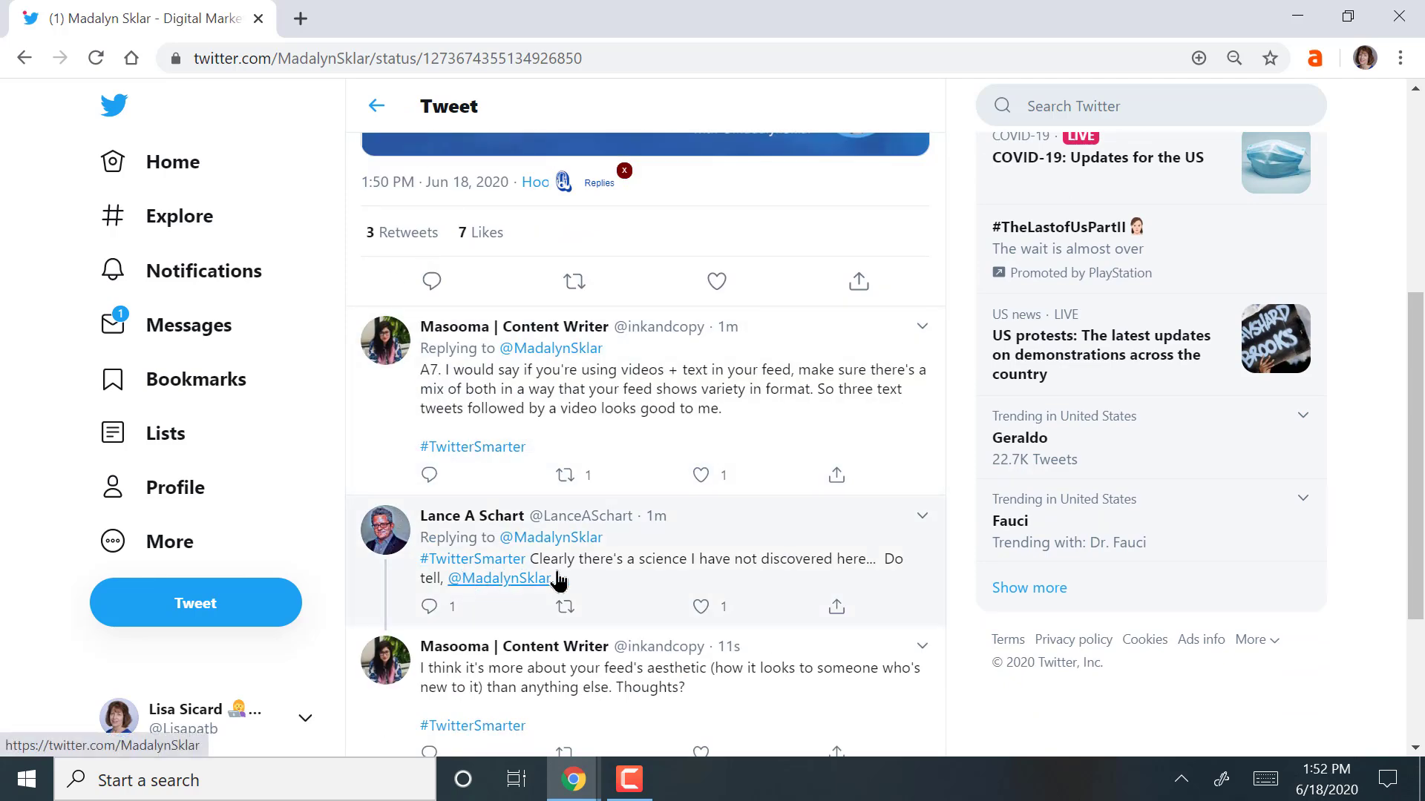
pyautogui.scroll(5, 727, 594)
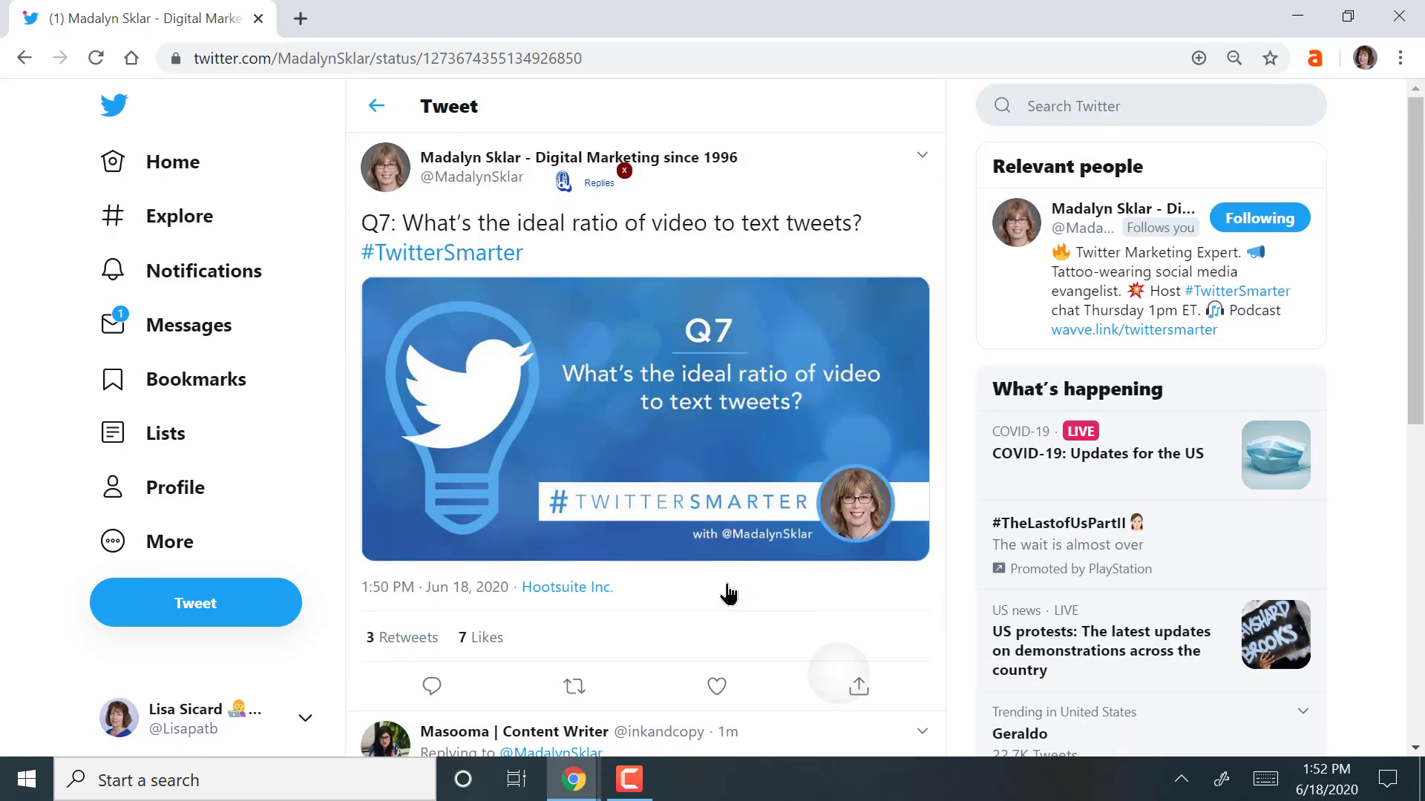
pyautogui.hotkey('alt', 'Left')
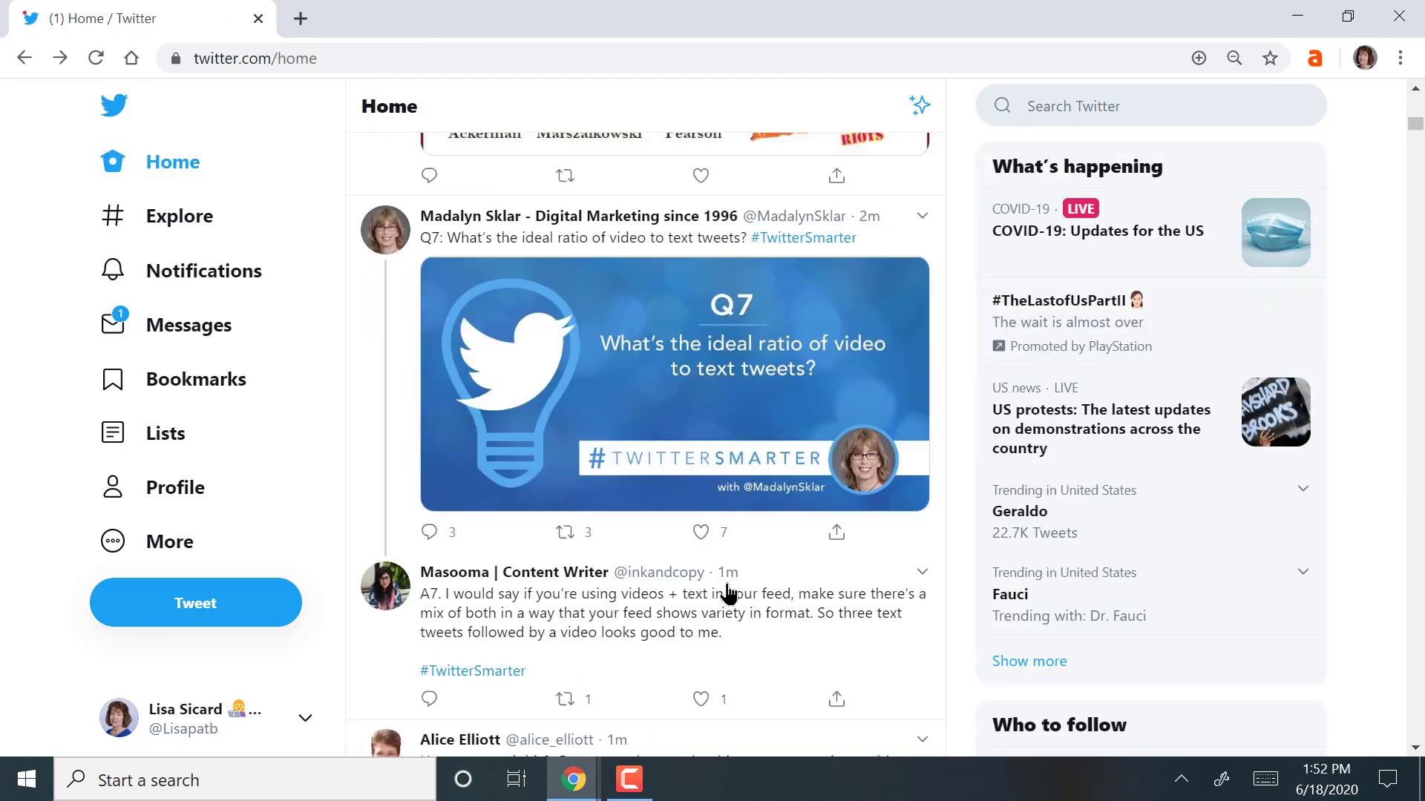
pyautogui.scroll(-10, 727, 594)
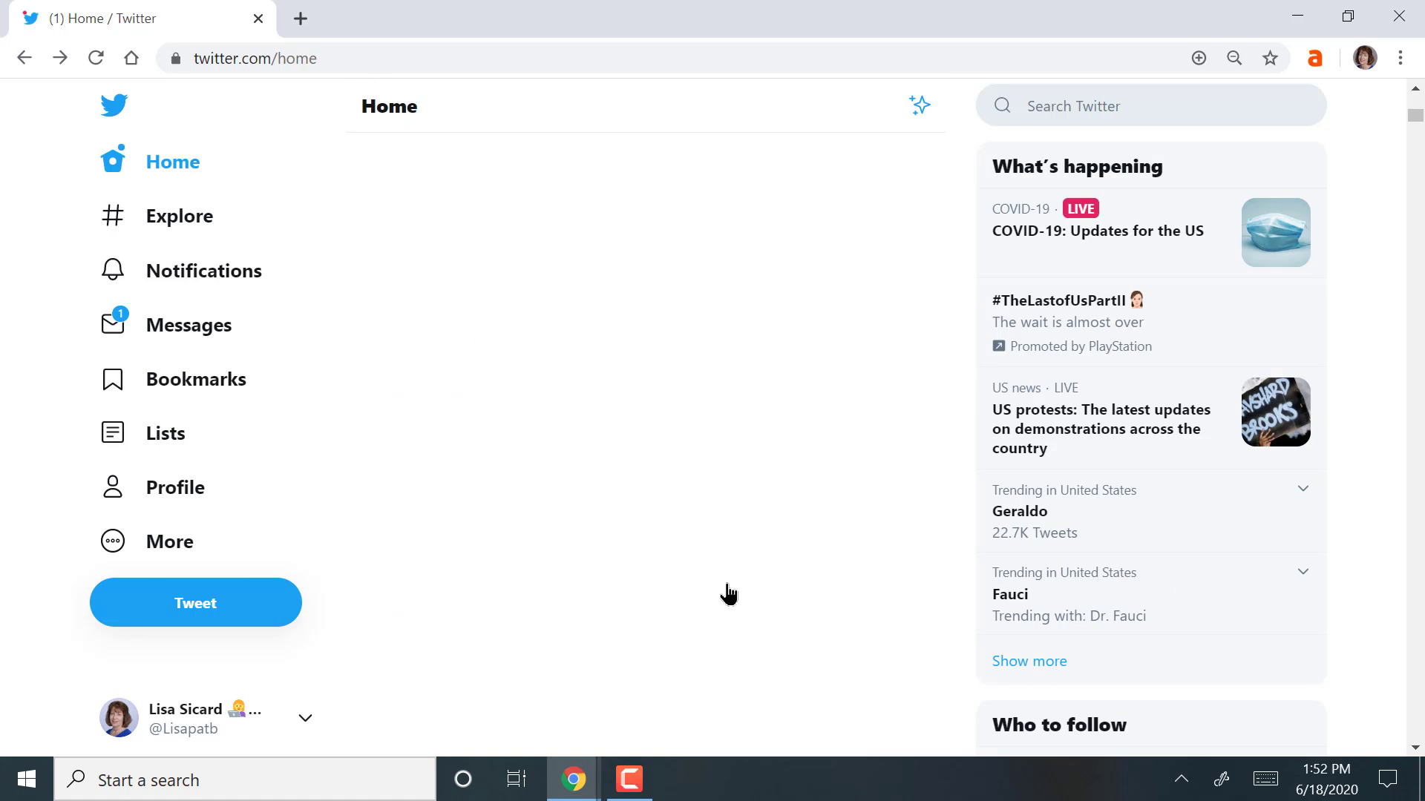
# Step: Open your profile with G P and look over the Edit profile name, bio, location and website fields
pyautogui.press('g')
pyautogui.press('p')
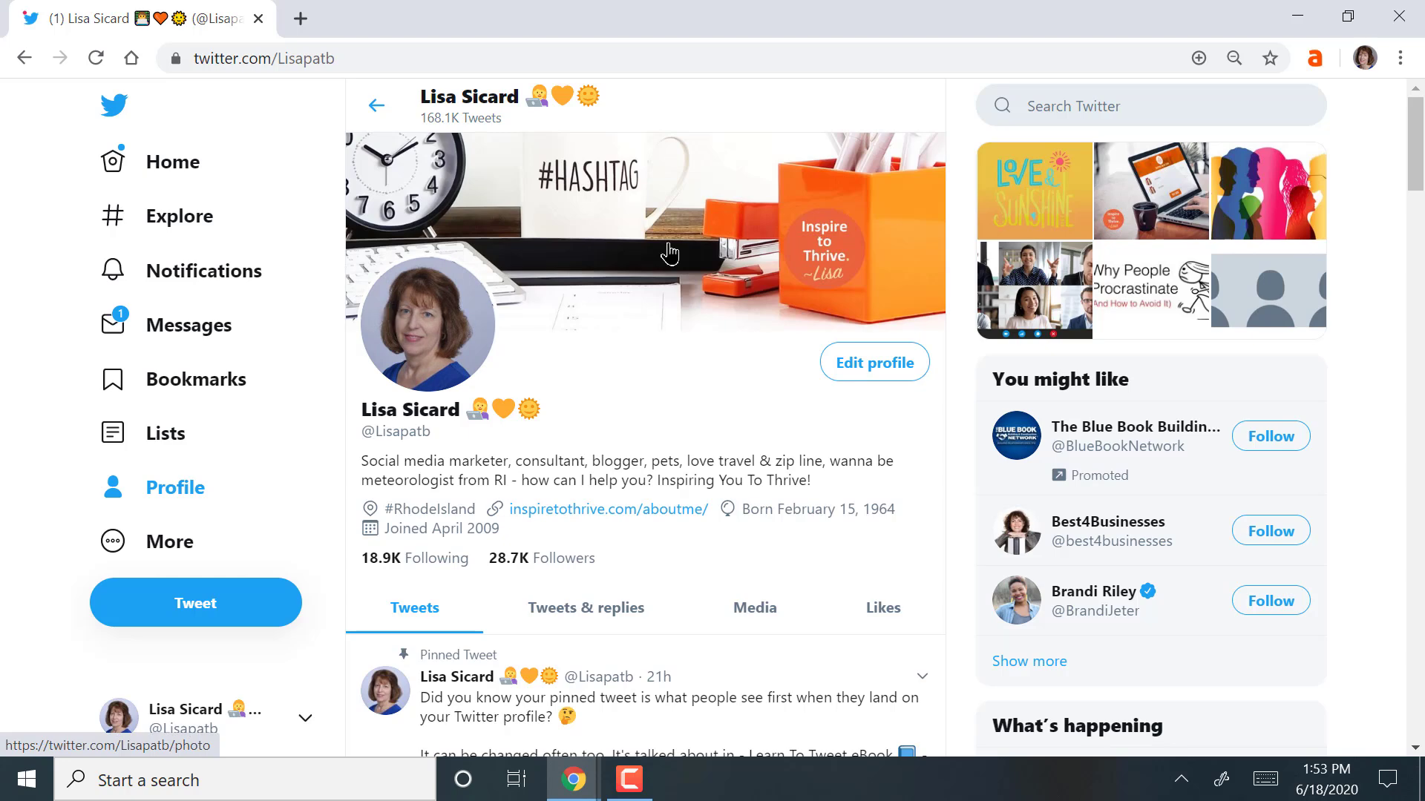
pyautogui.click(874, 362)
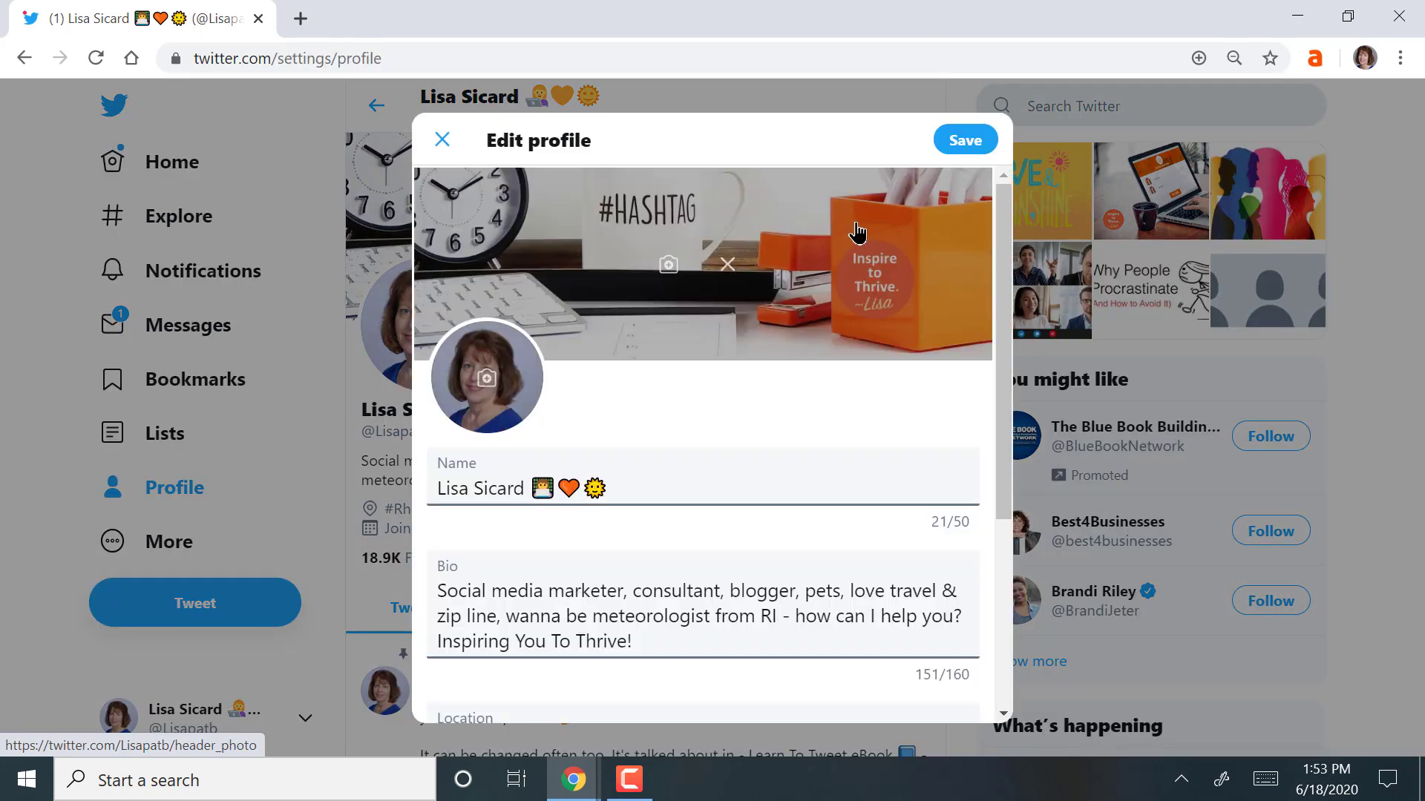
pyautogui.scroll(-1, 857, 232)
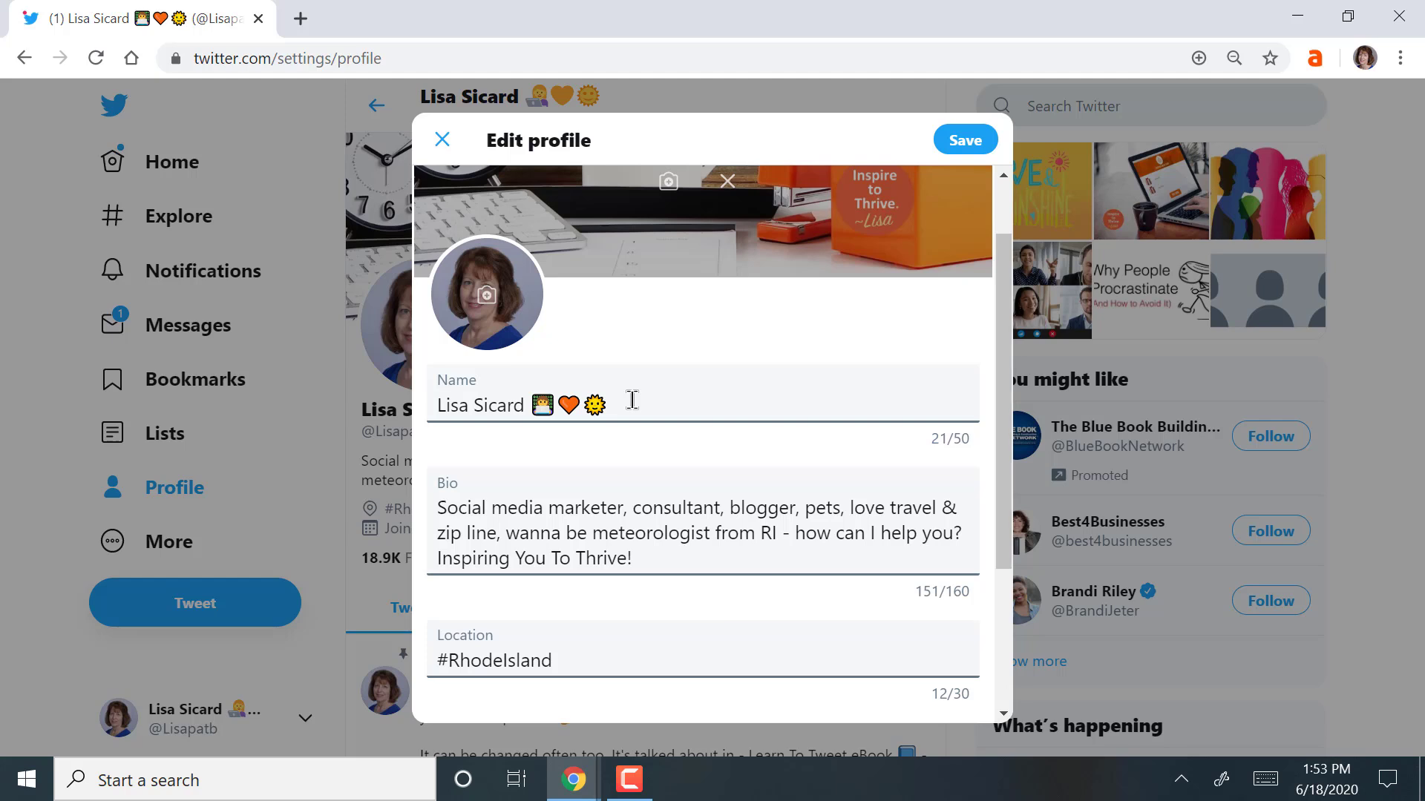
pyautogui.scroll(-2, 632, 400)
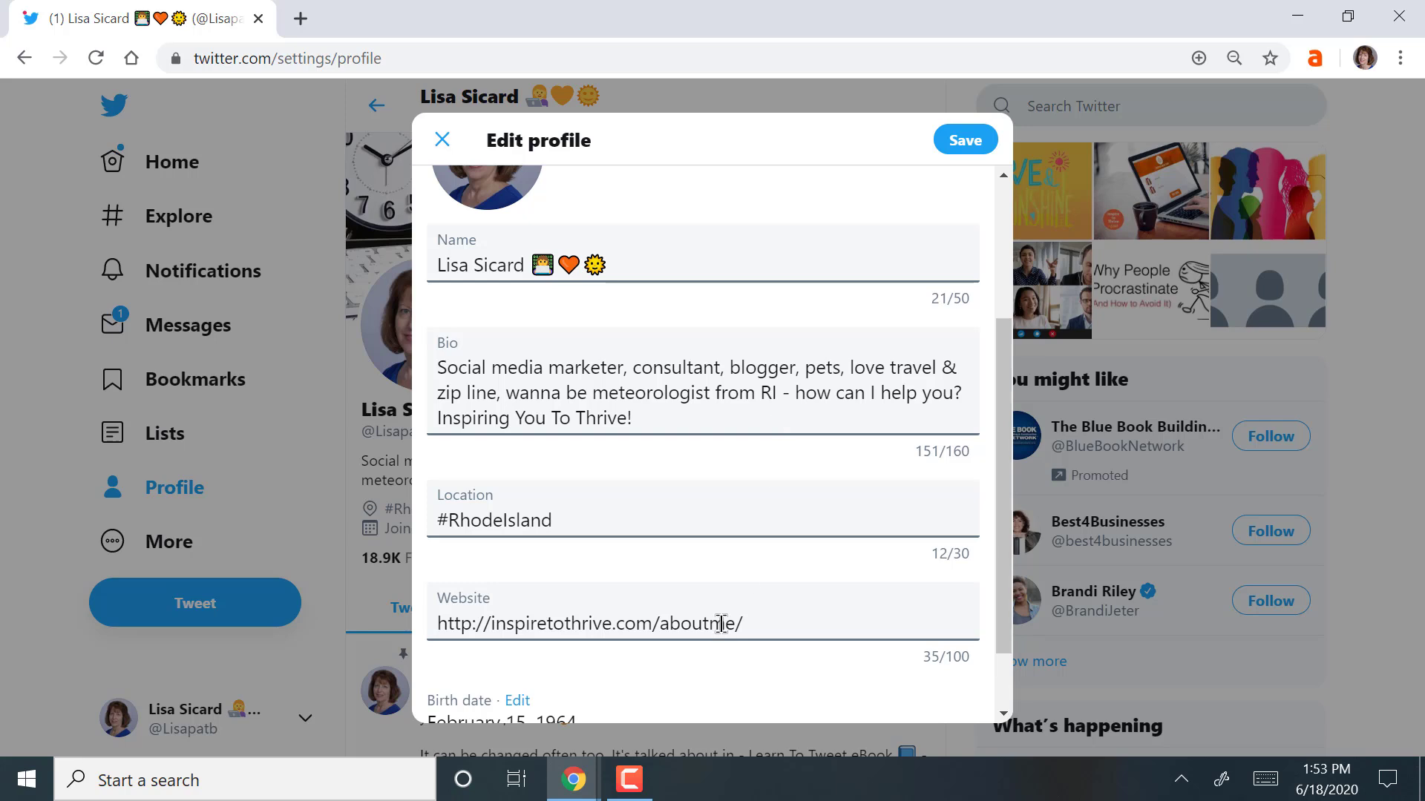
pyautogui.scroll(1, 721, 624)
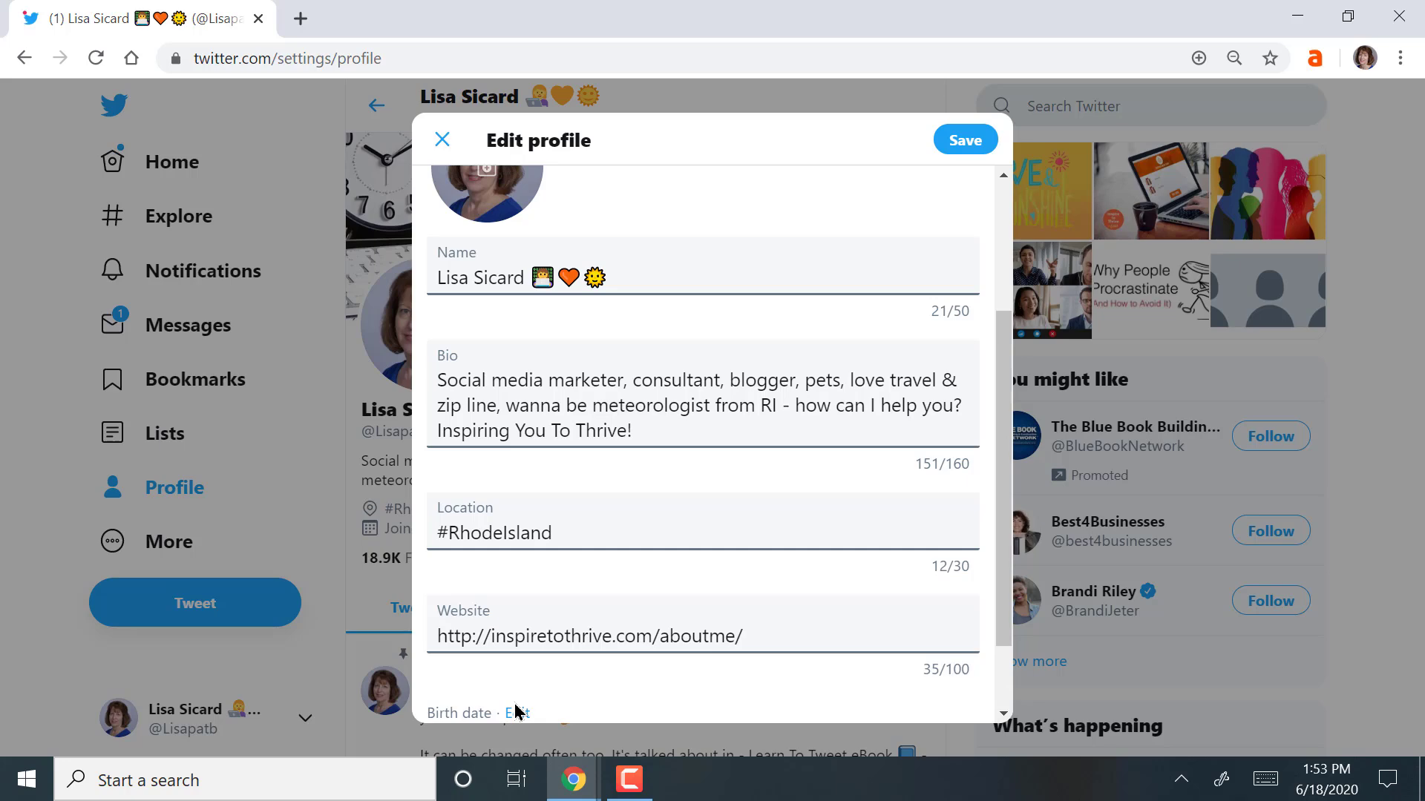
# Step: Close the Edit profile dialog without saving and return to the Home timeline
pyautogui.hotkey('alt', 'Left')
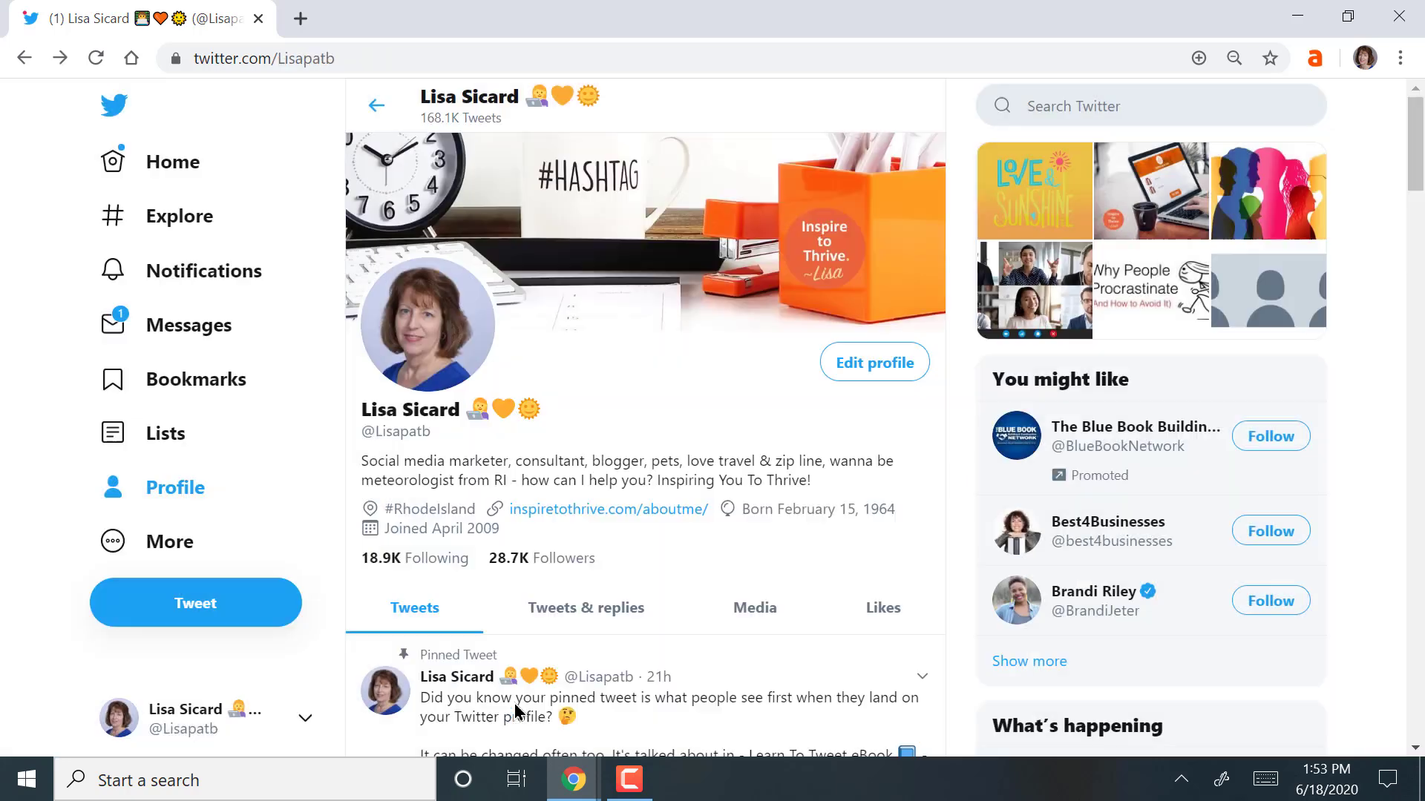
pyautogui.hotkey('alt', 'Left')
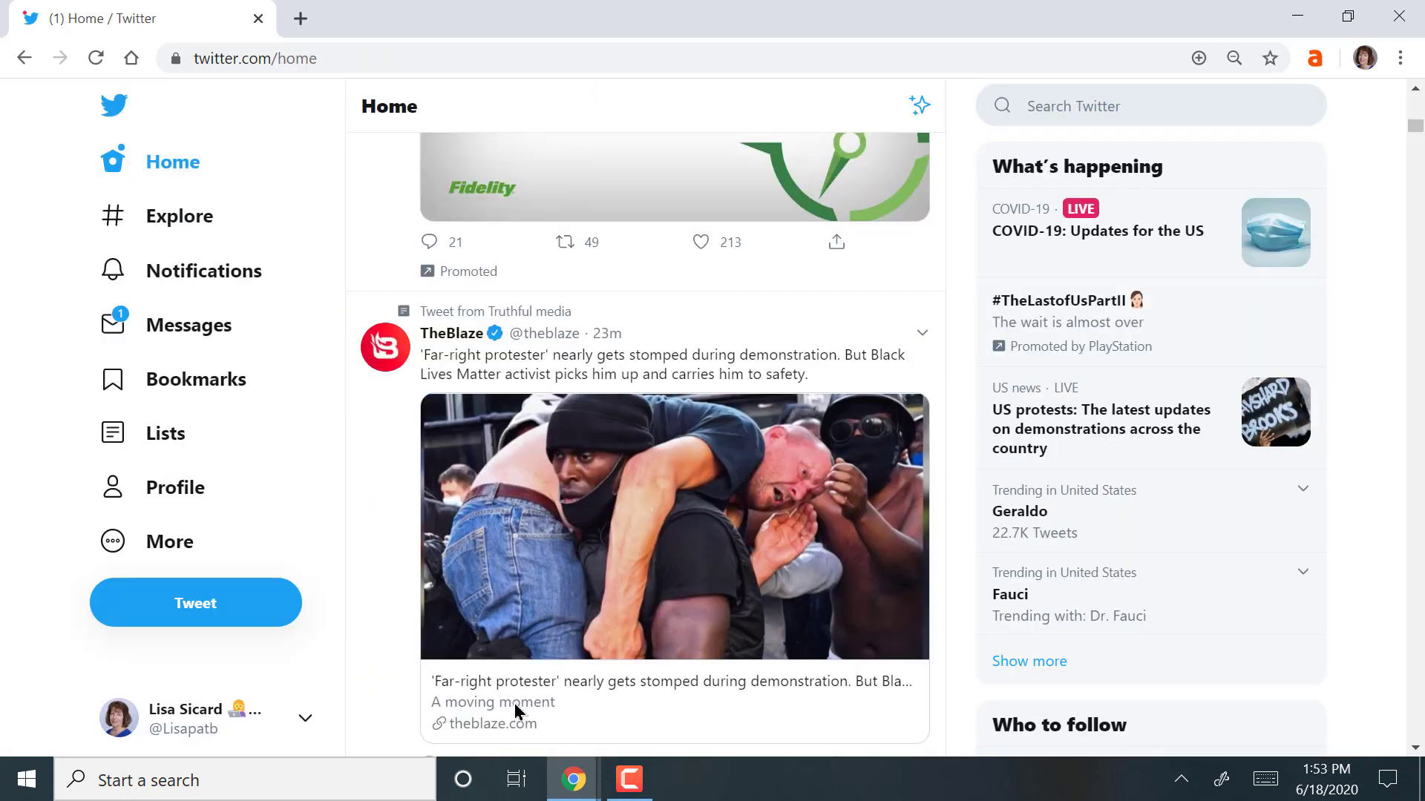